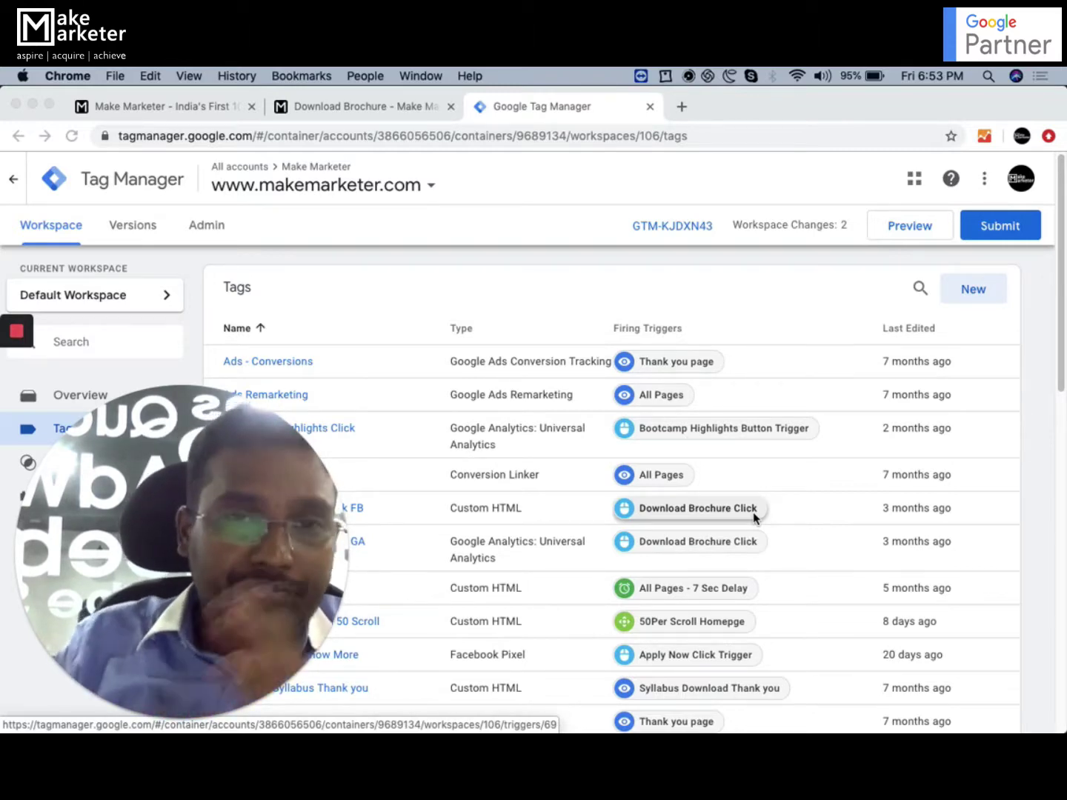
Review the Make Marketer website's Apply Now application page and its Get Syllabus page with the brochure download form
click(203, 116)
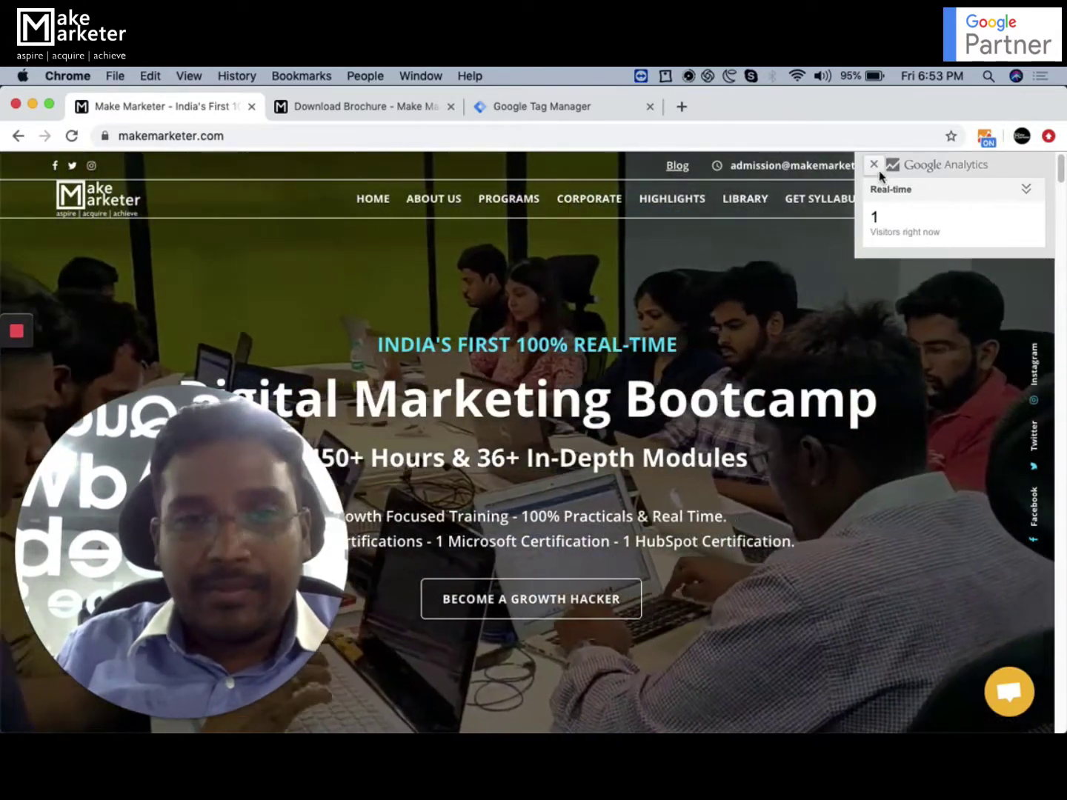
click(876, 167)
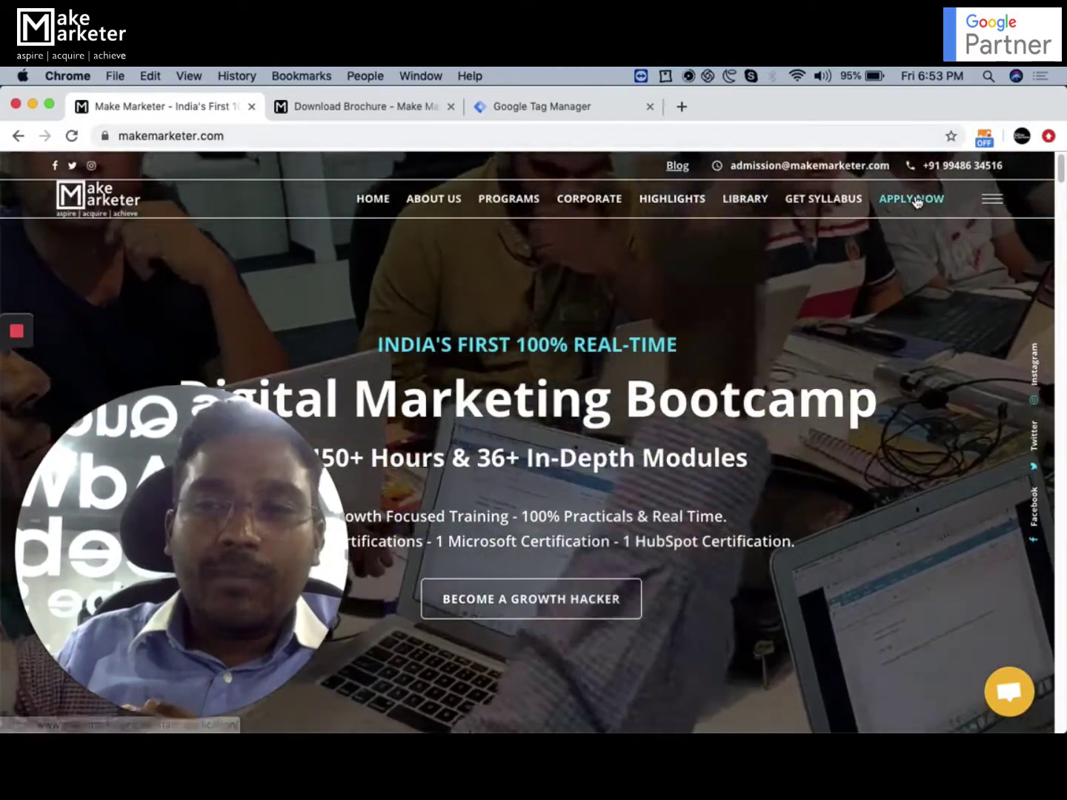
click(916, 200)
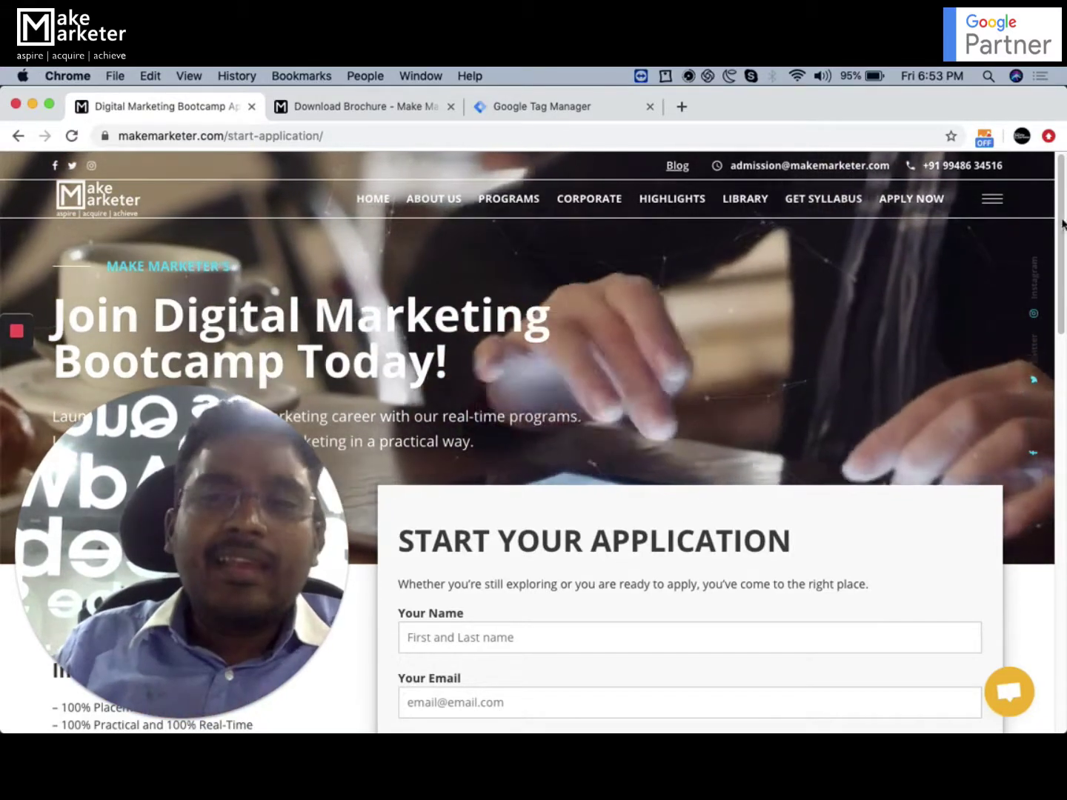
click(840, 210)
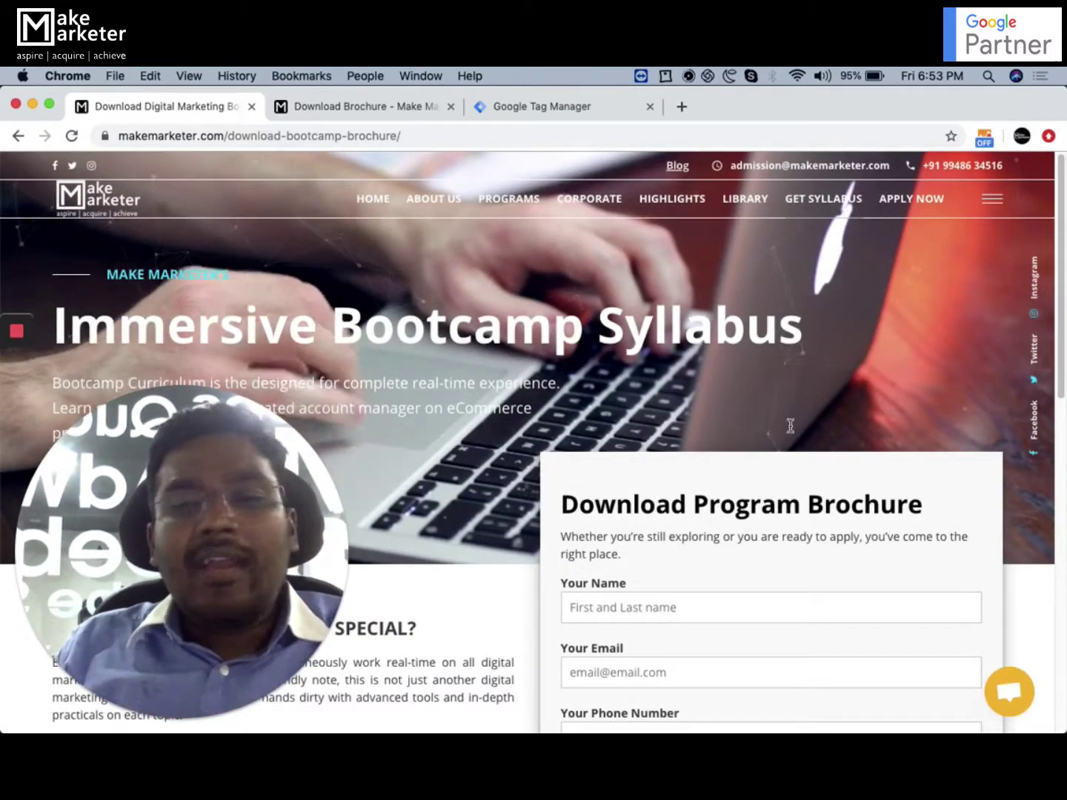
scroll(807, 466, down, 5)
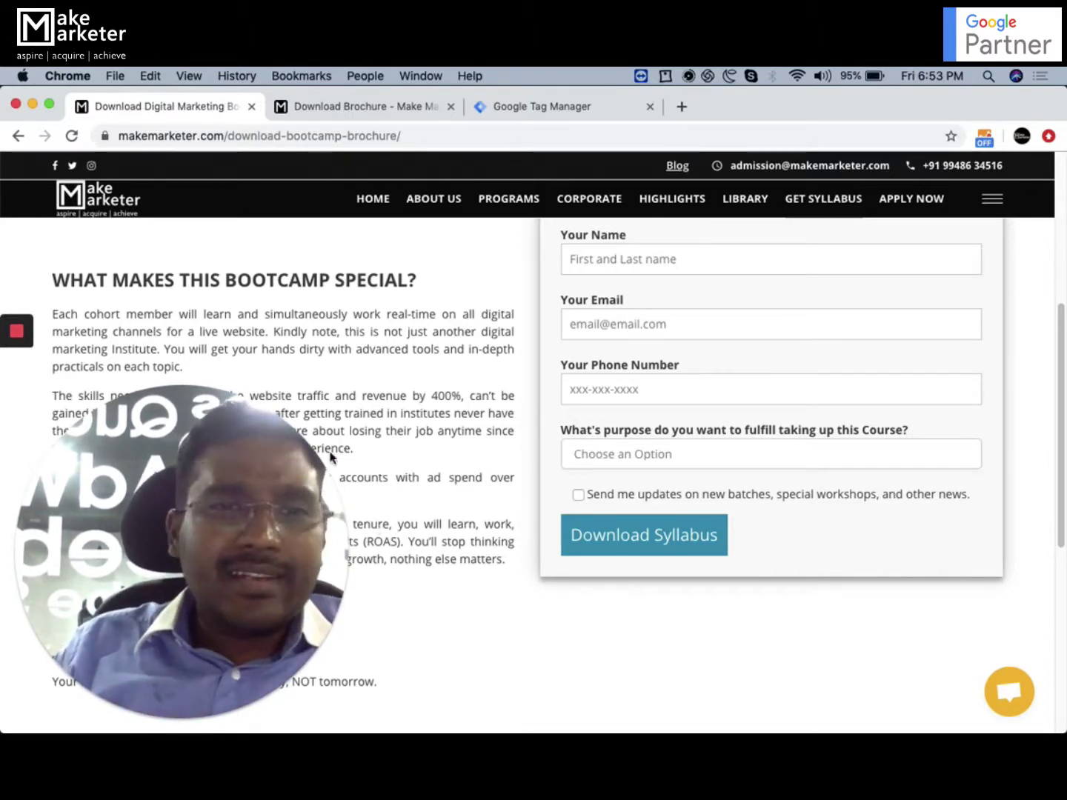
Switch to Google Tag Manager and create a new tag of type Google Ads Conversion Tracking
click(571, 110)
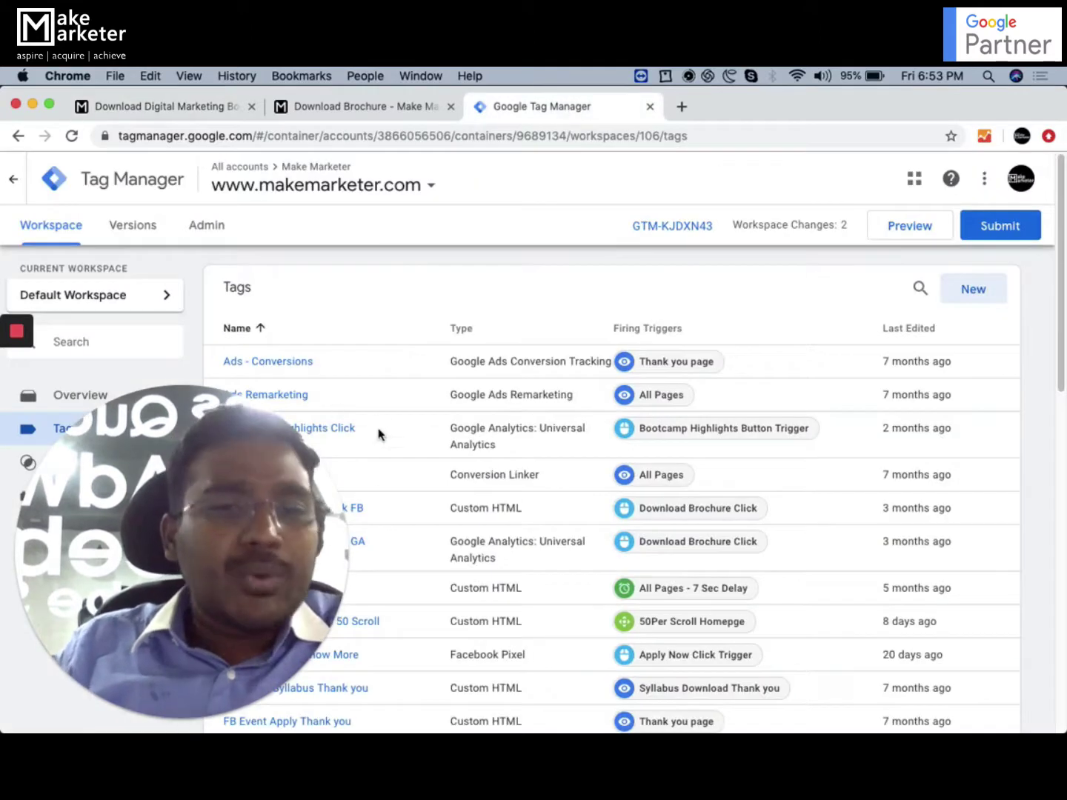
click(169, 714)
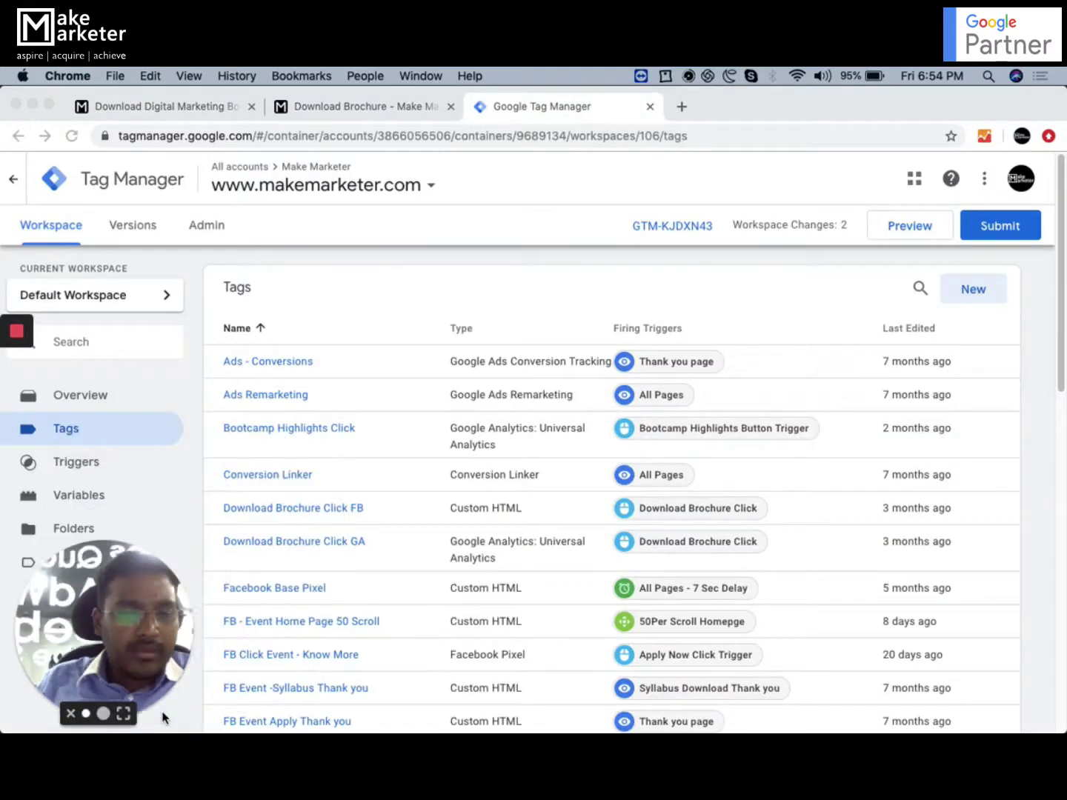
click(971, 293)
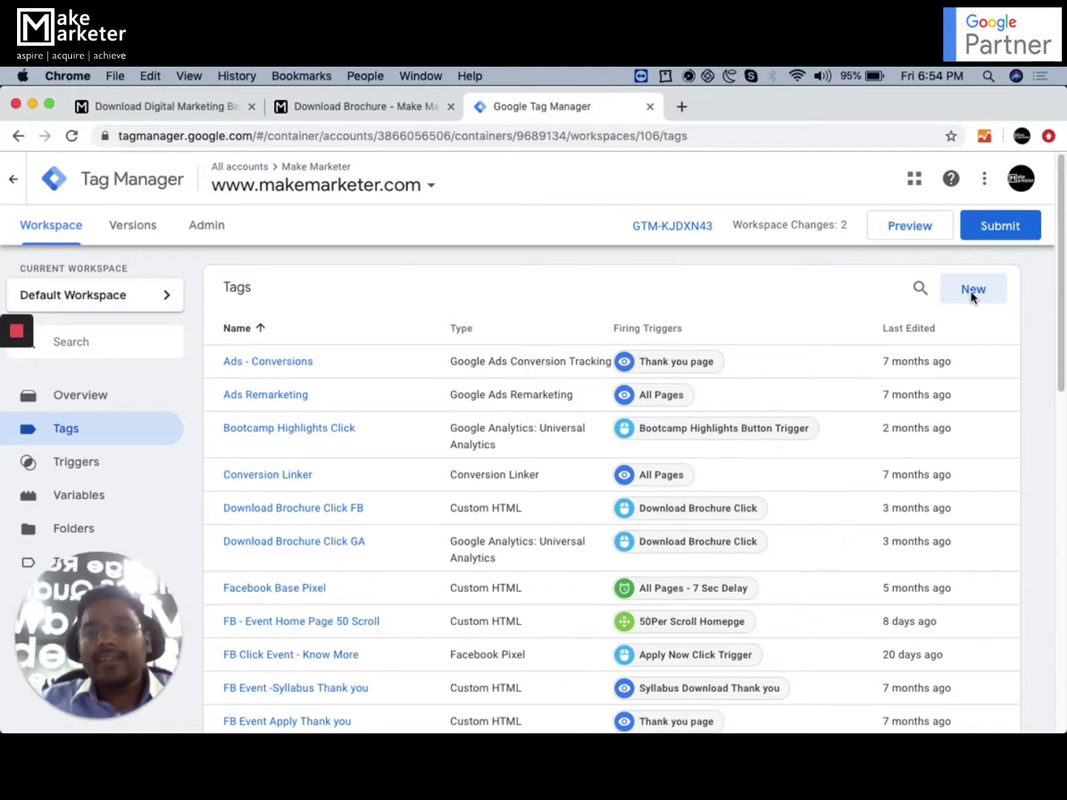
click(975, 293)
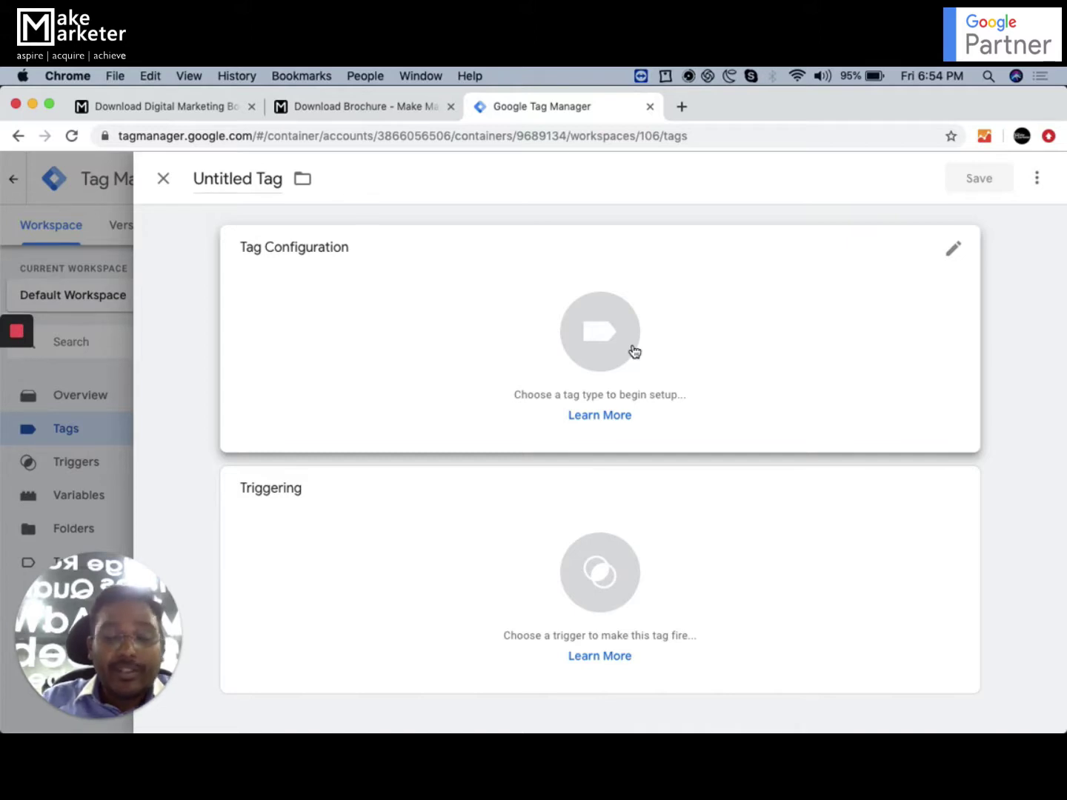
click(589, 360)
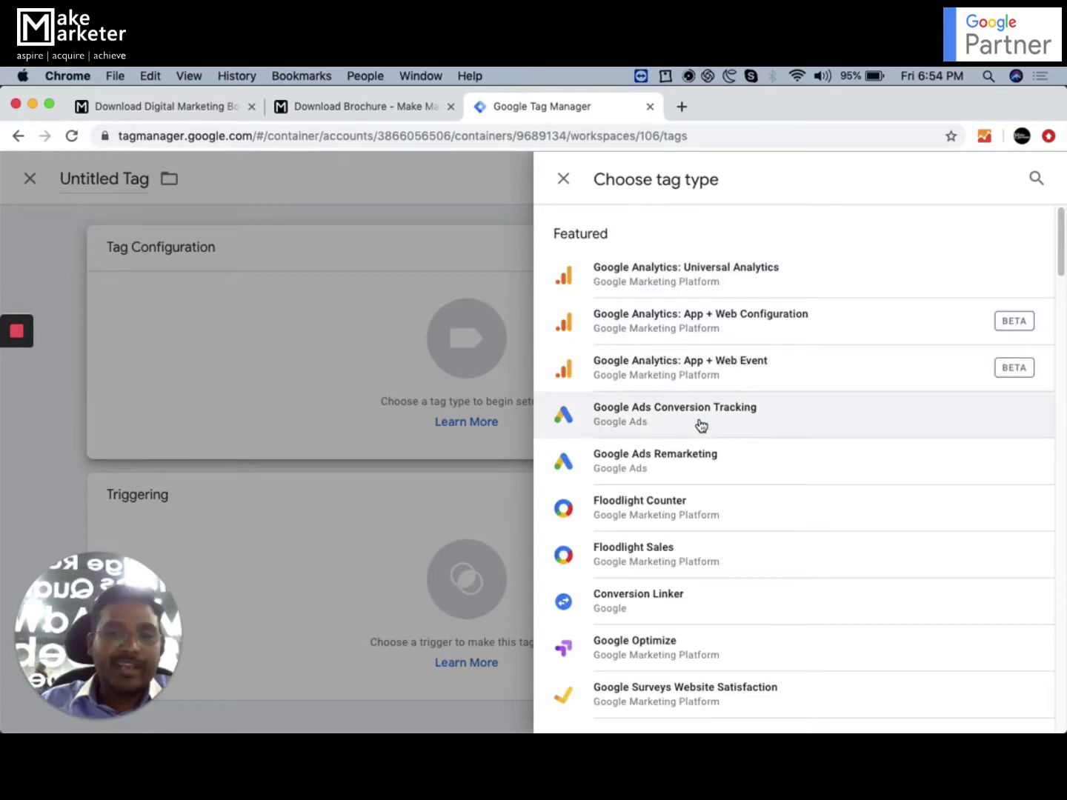
click(701, 426)
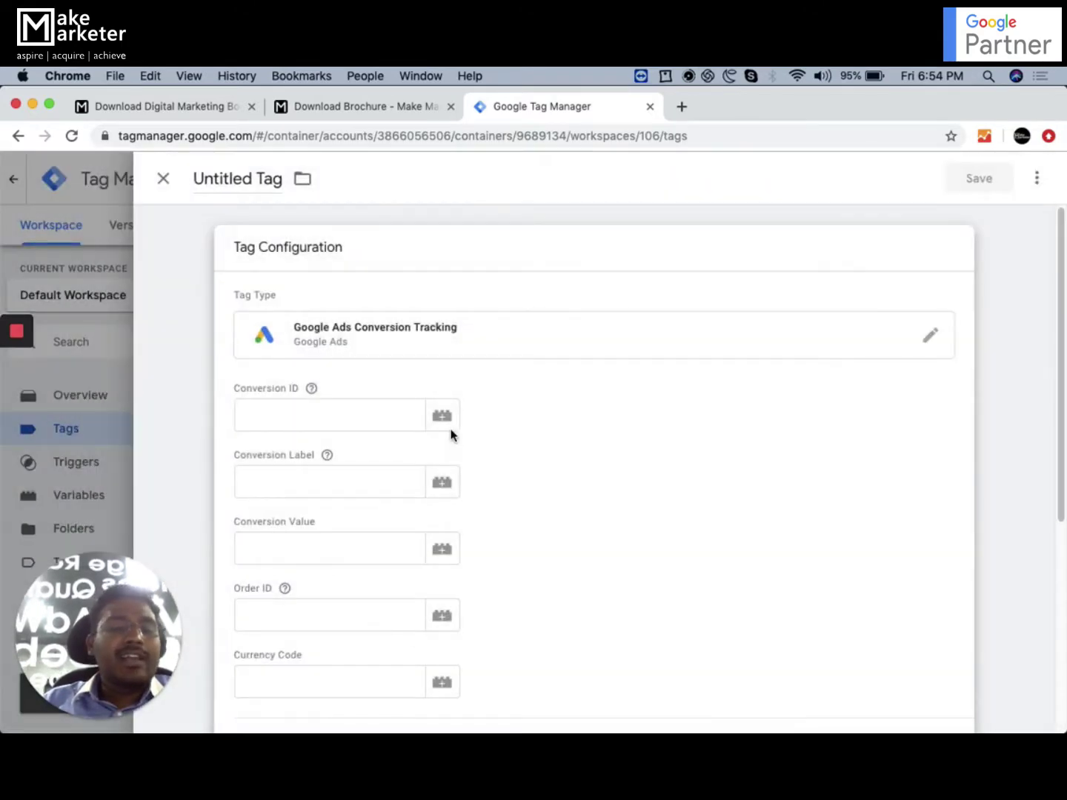
click(306, 413)
click(298, 482)
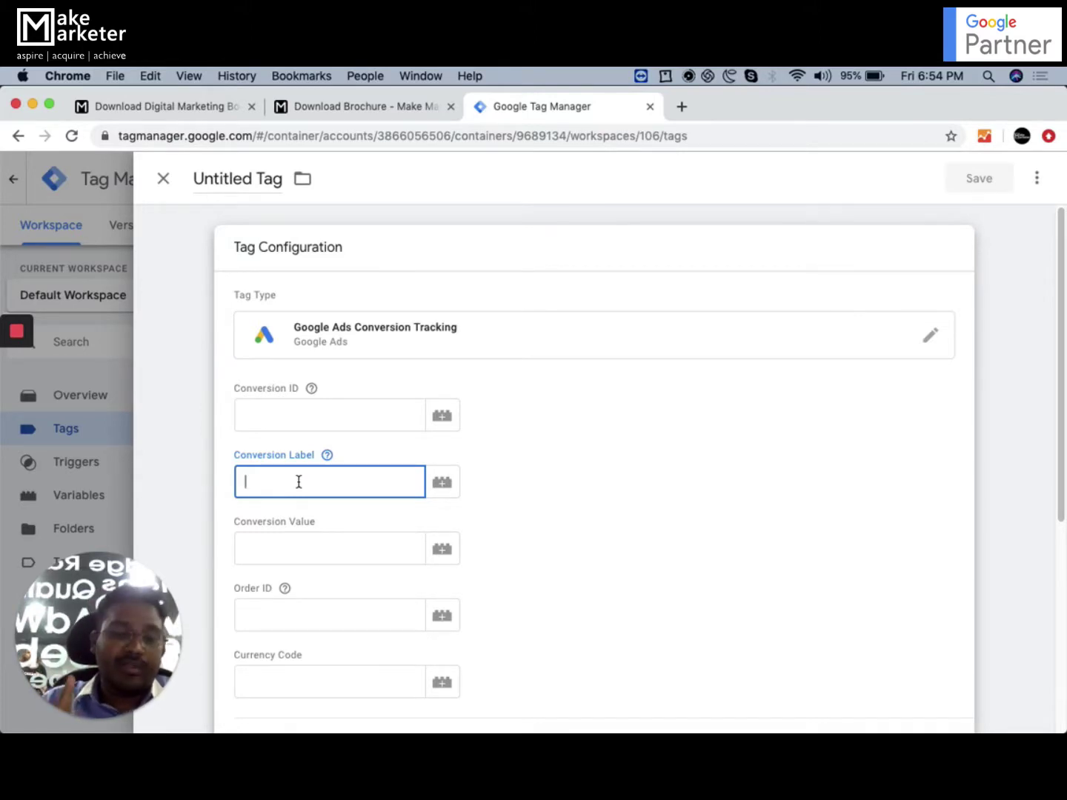
click(335, 463)
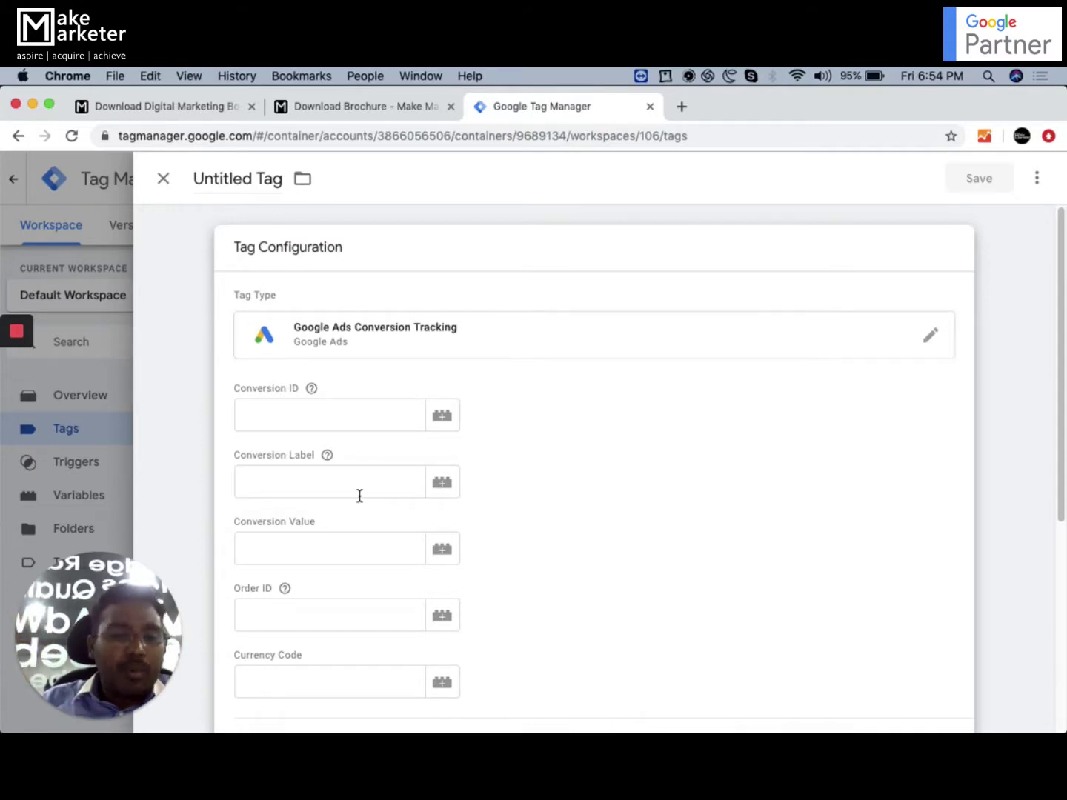
Name the new tag "Apply Now Conversion"
click(256, 180)
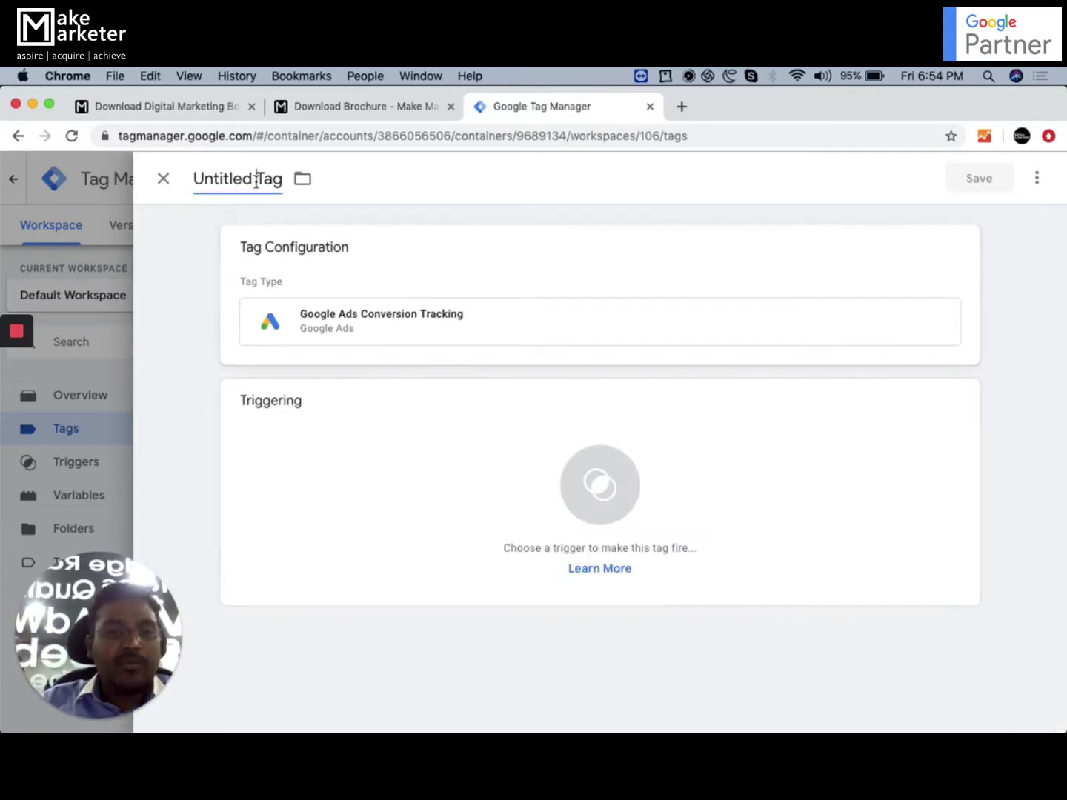
triple_click(256, 180)
text(Apply BO)
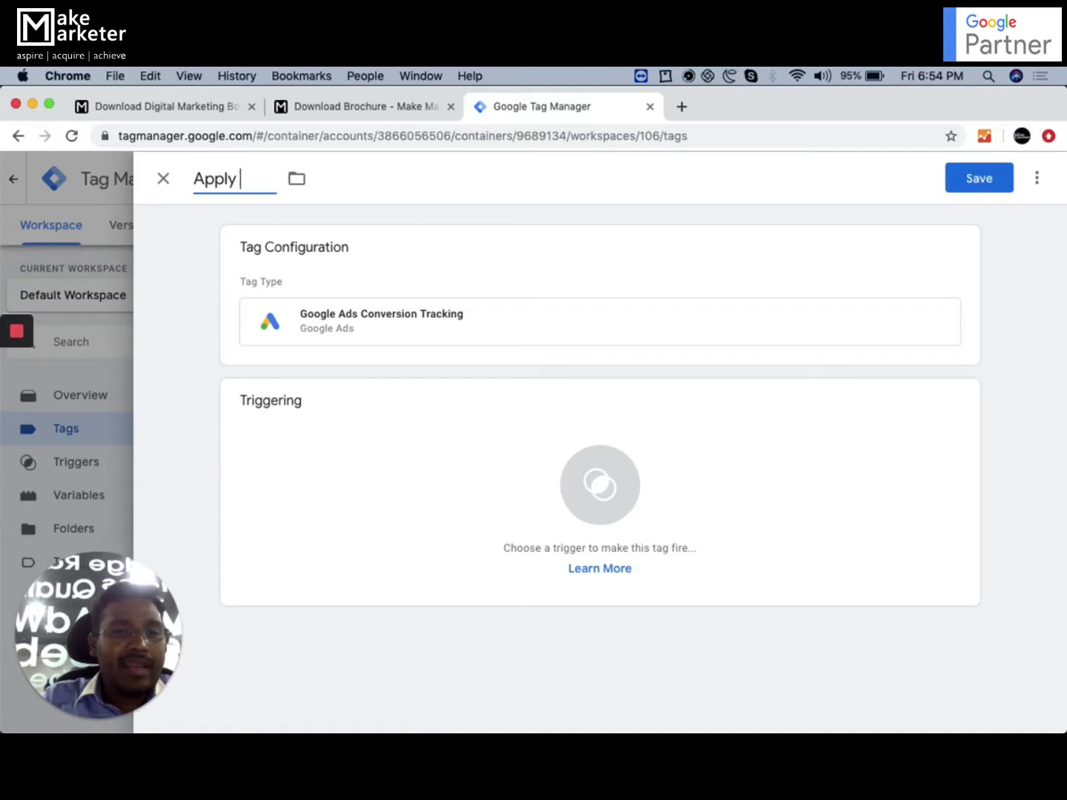
key(BackSpace)
key(BackSpace)
text(Now)
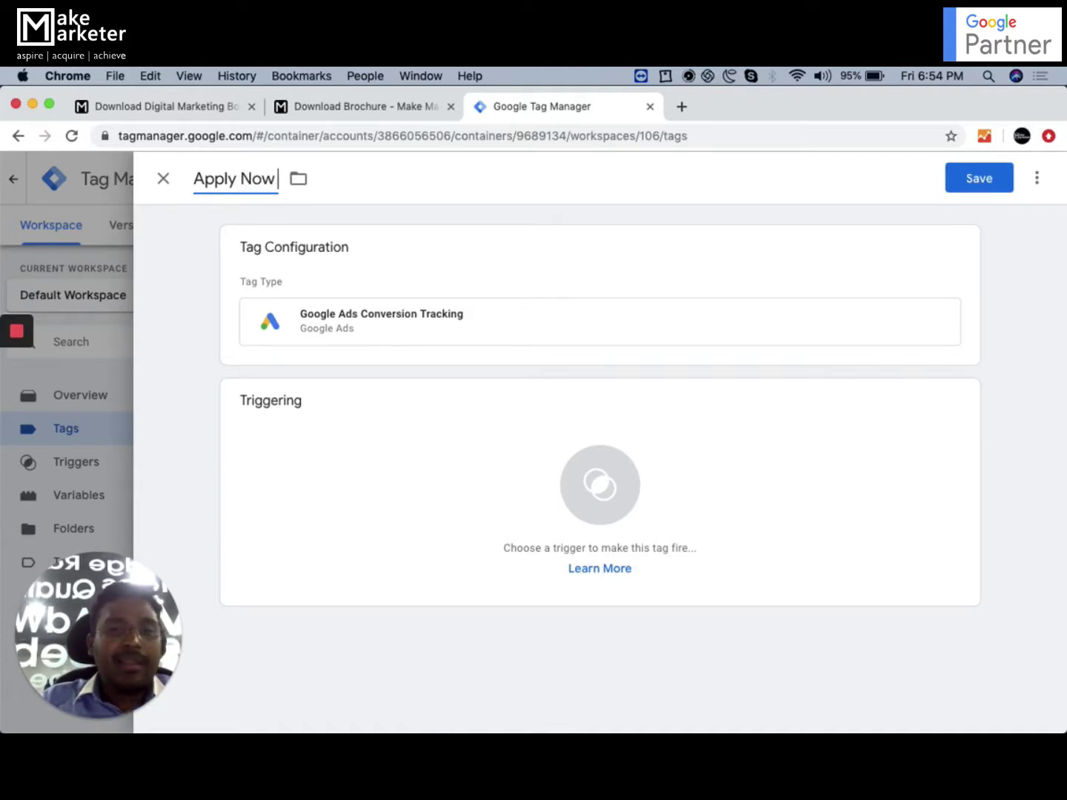
text( Conversion)
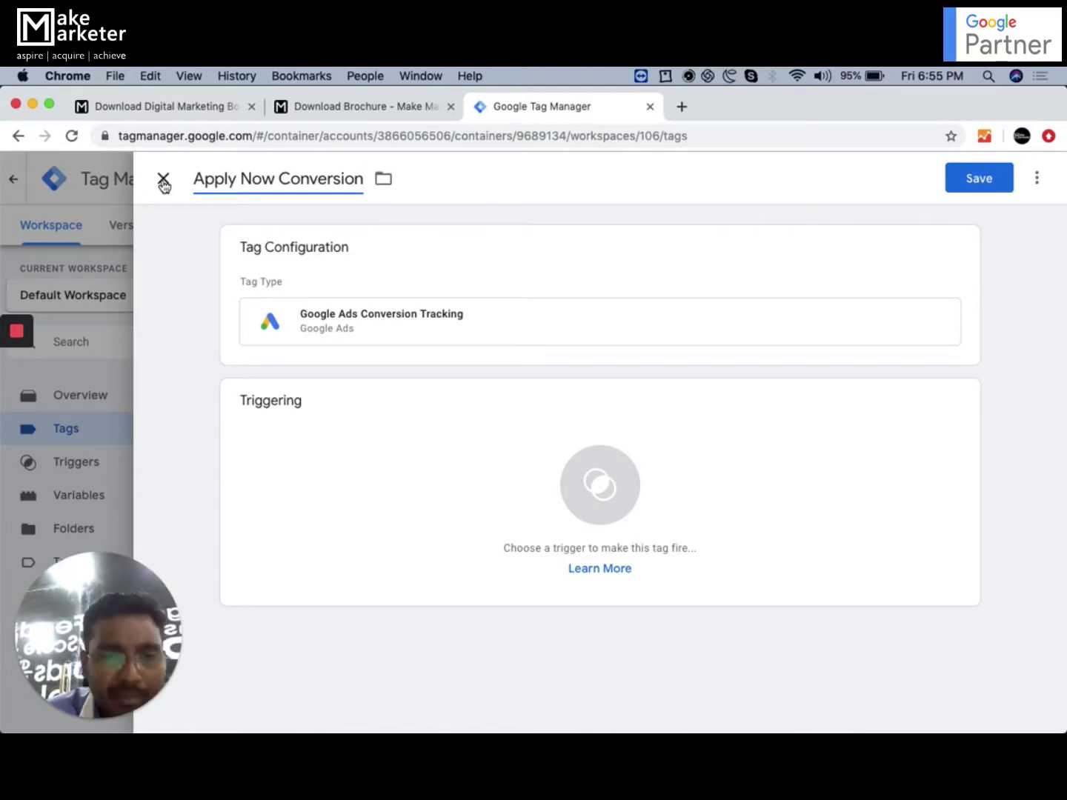
Fill in the tag's Conversion ID with a made-up number and leave the Conversion Label ready for entry
click(610, 511)
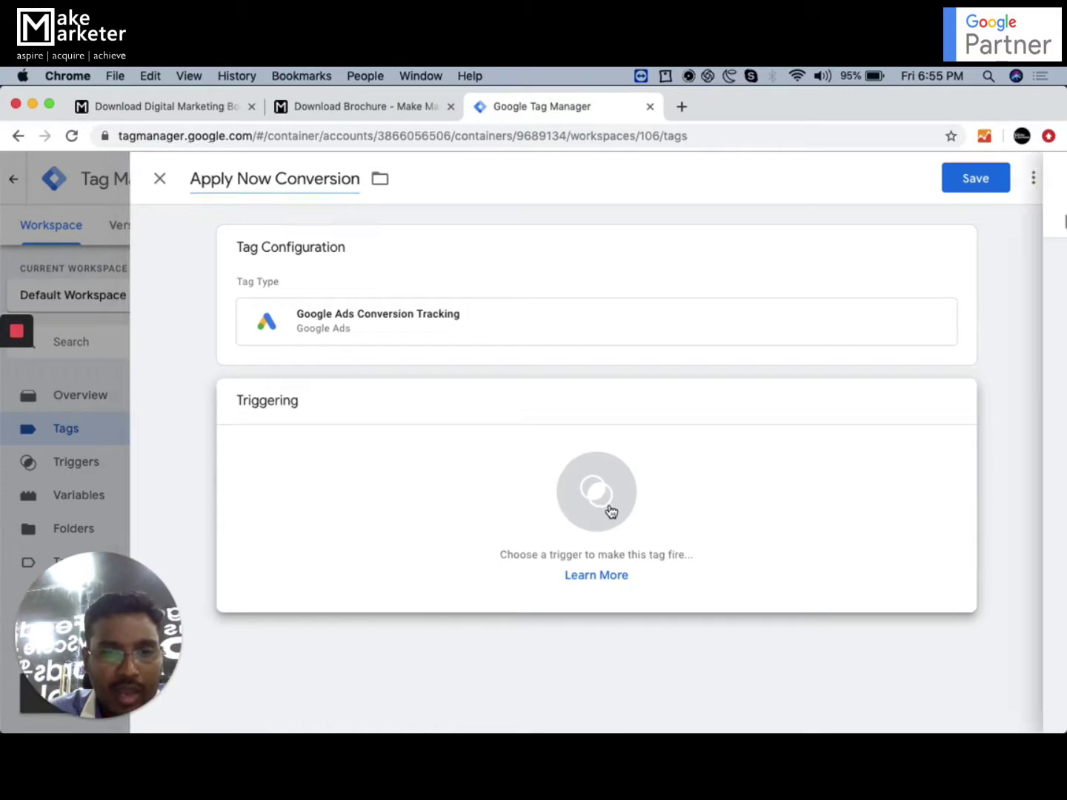
click(163, 180)
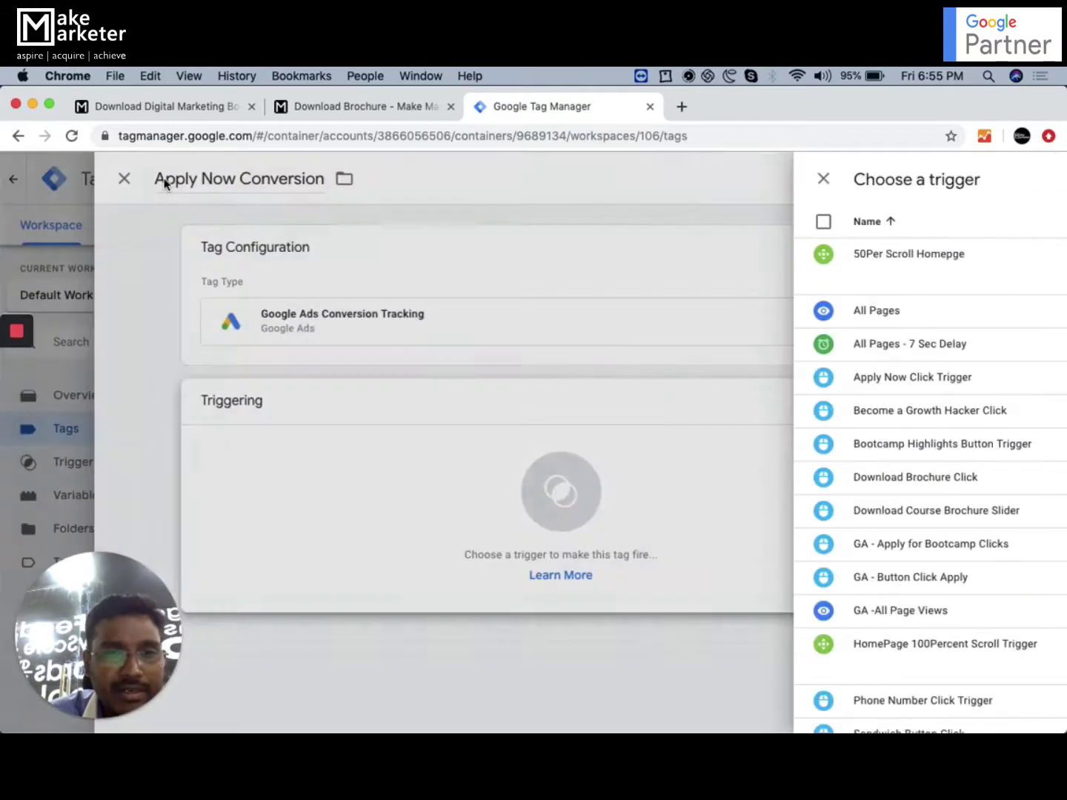
click(504, 315)
click(339, 426)
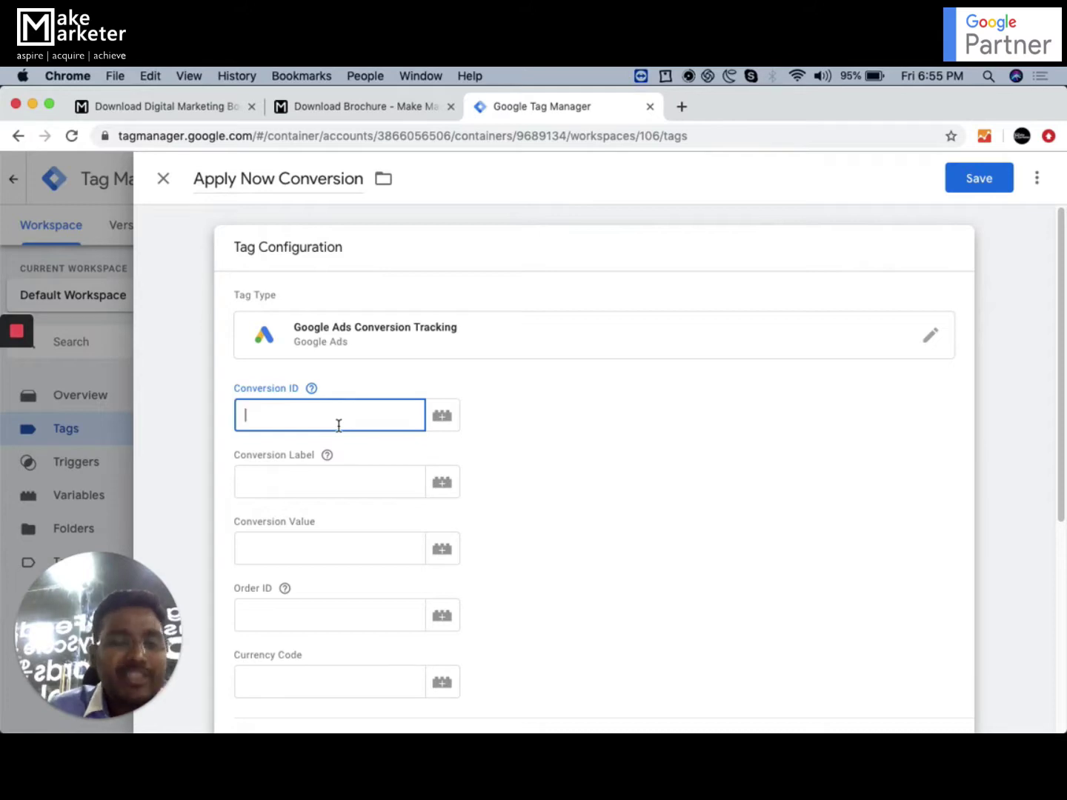
text(098989721w2)
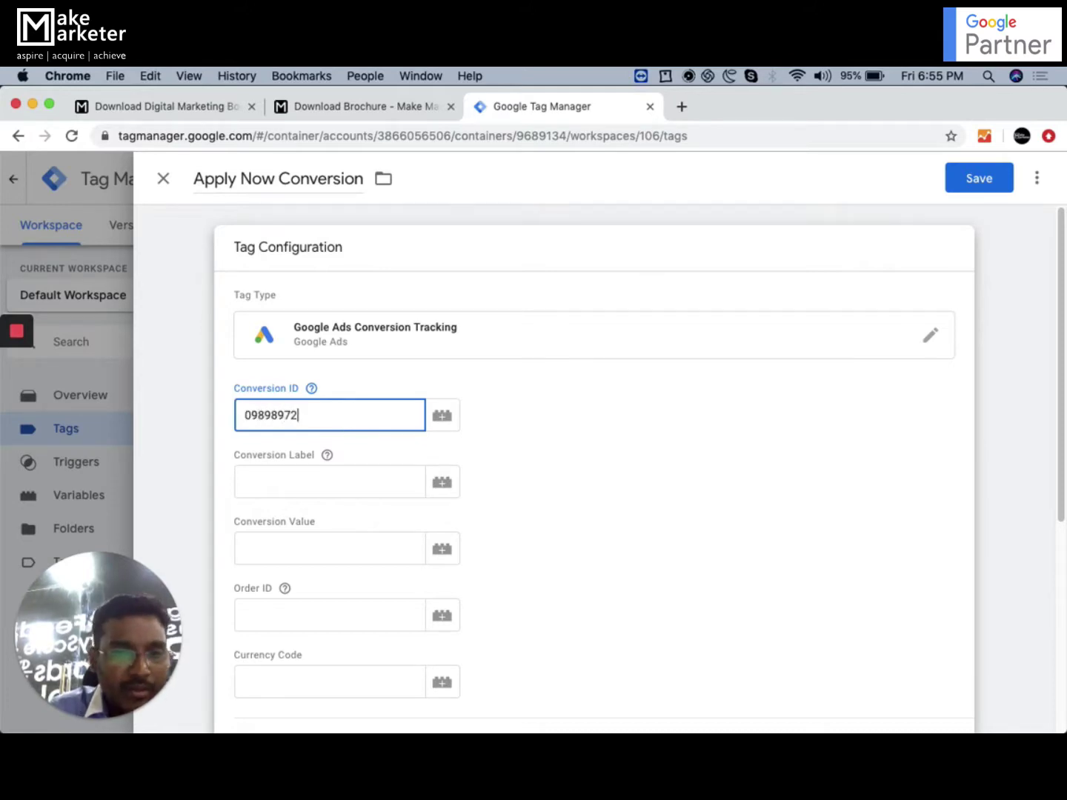
key(BackSpace)
key(BackSpace)
key(BackSpace)
text(81)
click(310, 487)
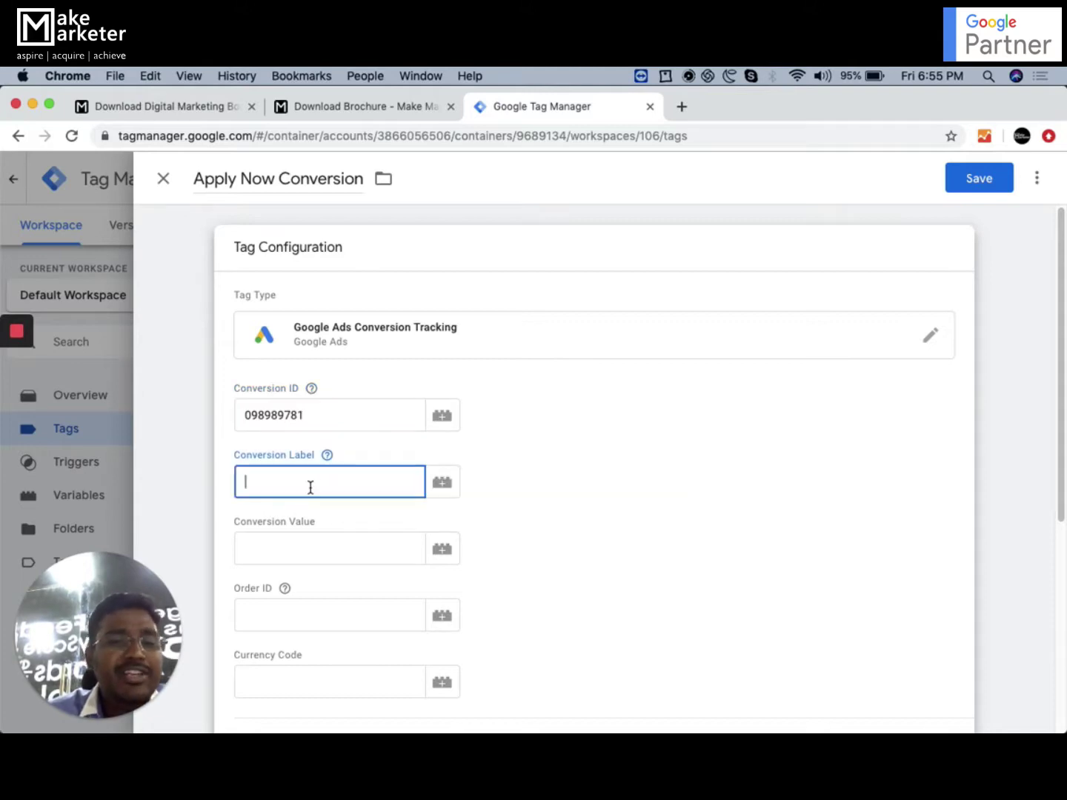
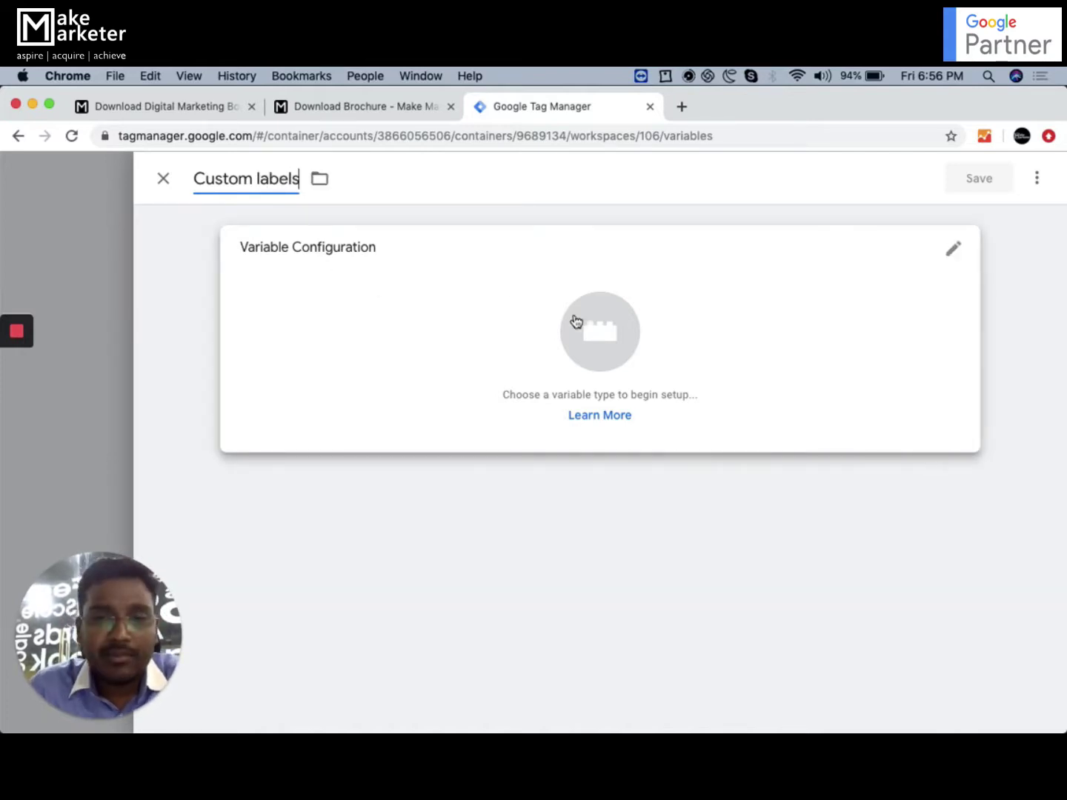
Make the "Custom labels" variable a Lookup Table with {{Page URL}} as its input variable
click(599, 340)
scroll(698, 516, down, 7)
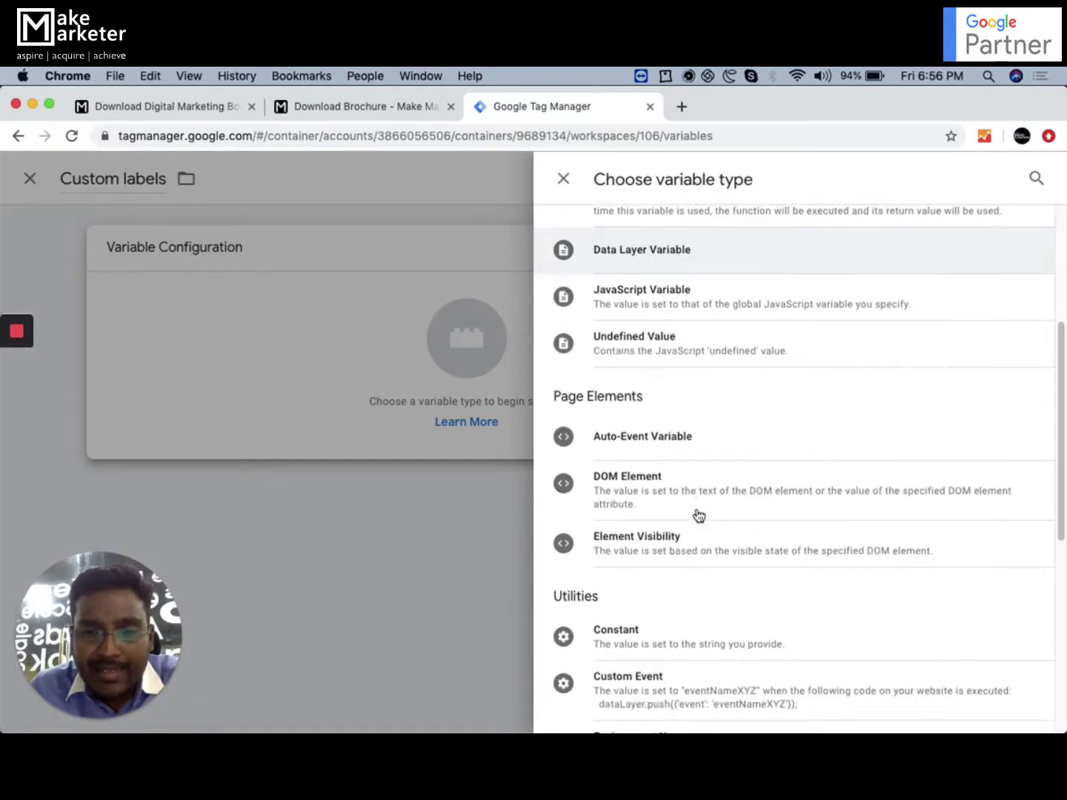
click(658, 586)
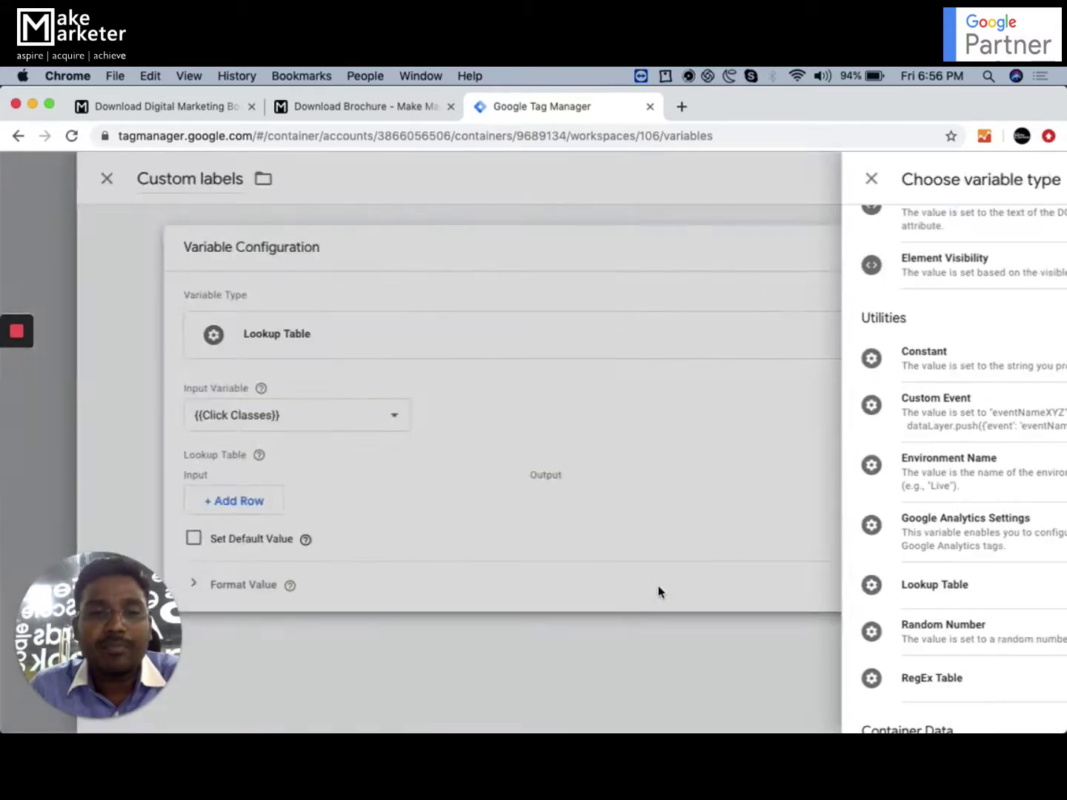
click(365, 419)
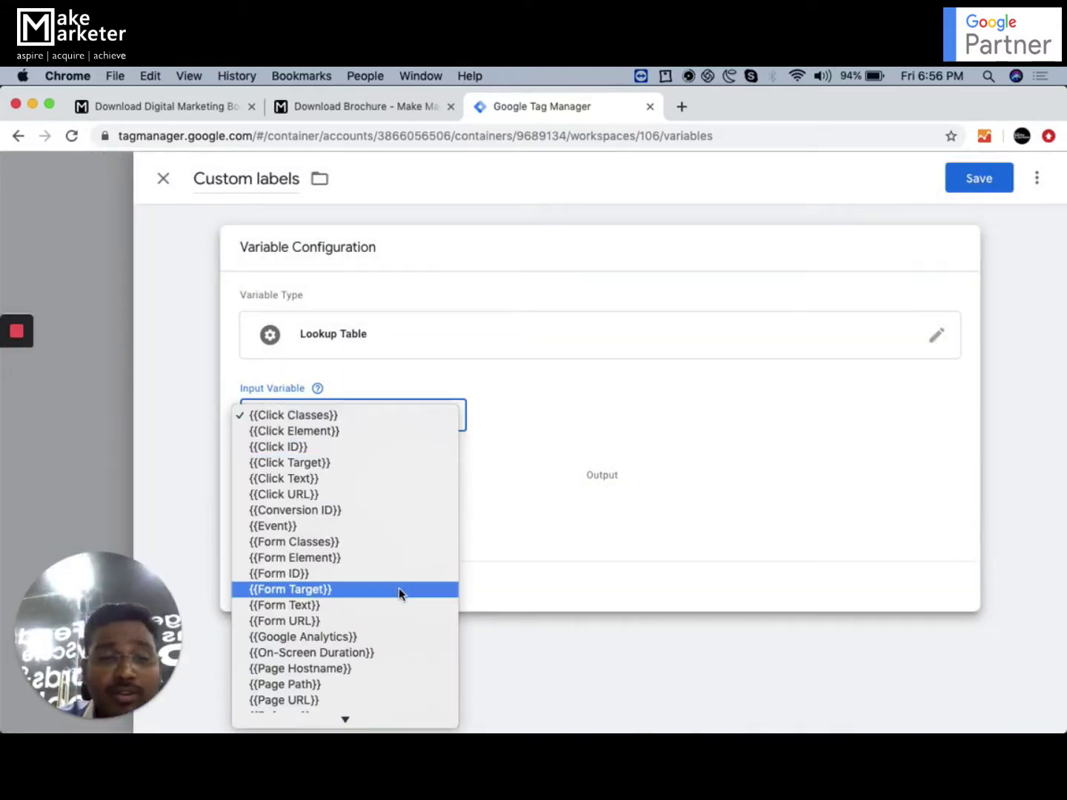
scroll(399, 588, down, 5)
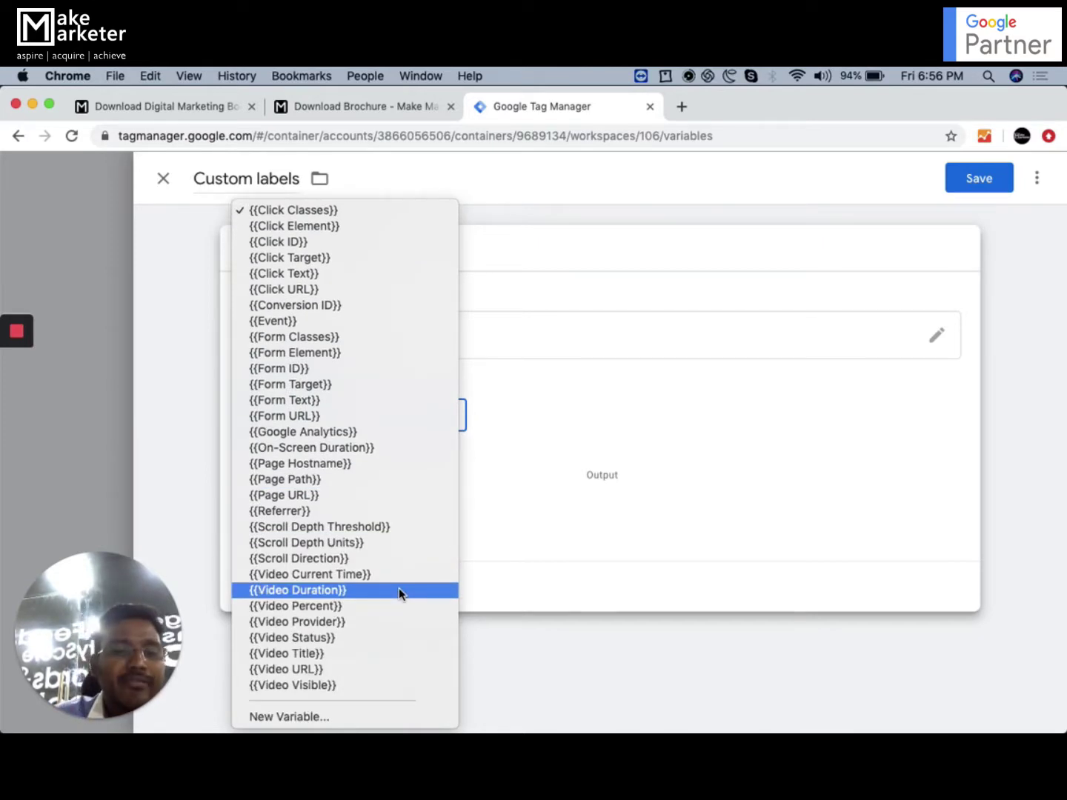
click(670, 436)
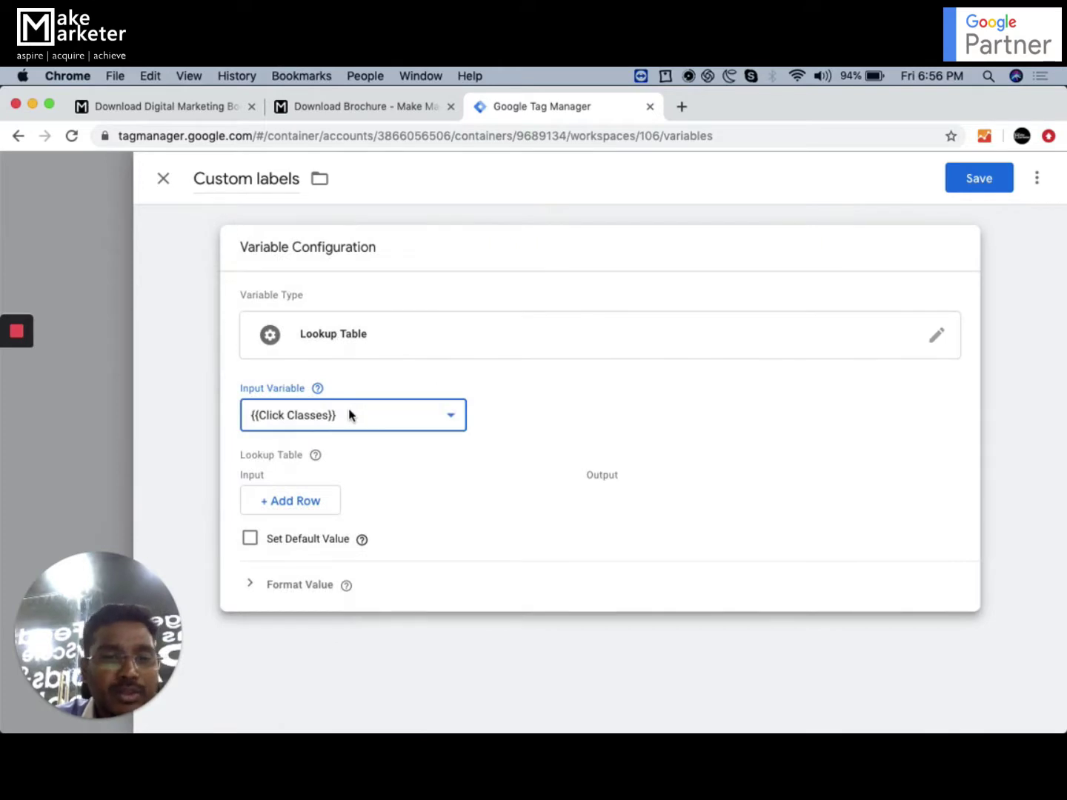
click(351, 416)
scroll(366, 574, down, 5)
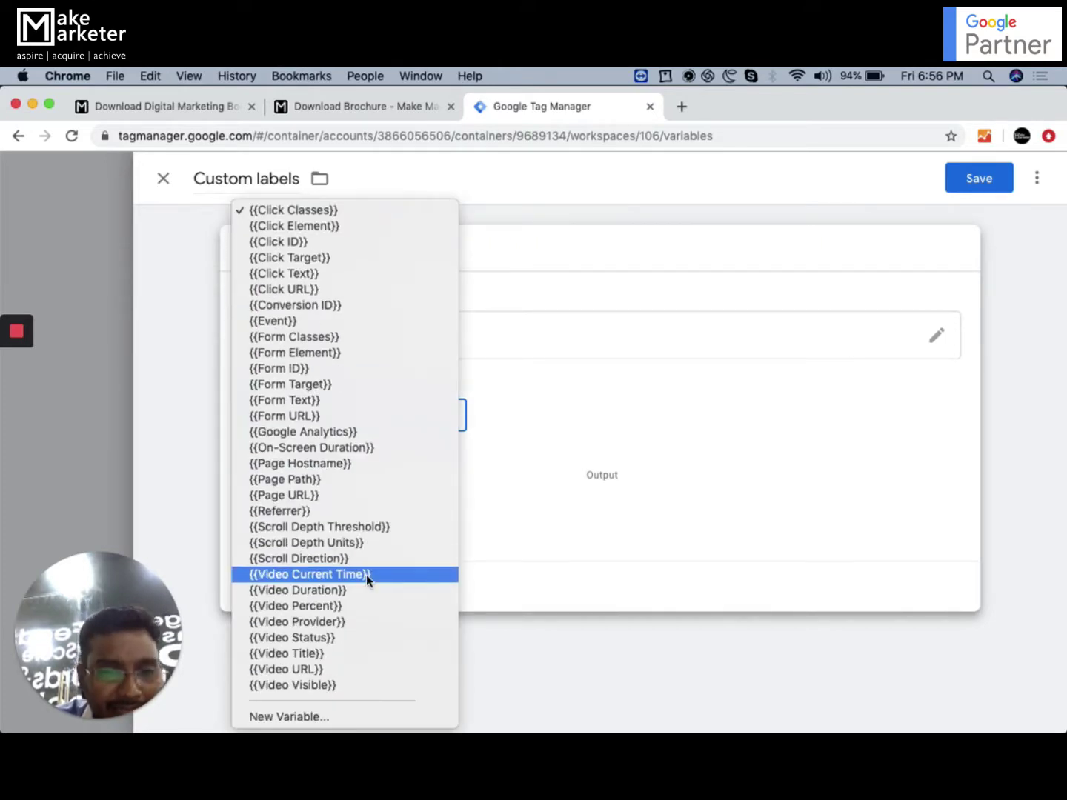
click(352, 493)
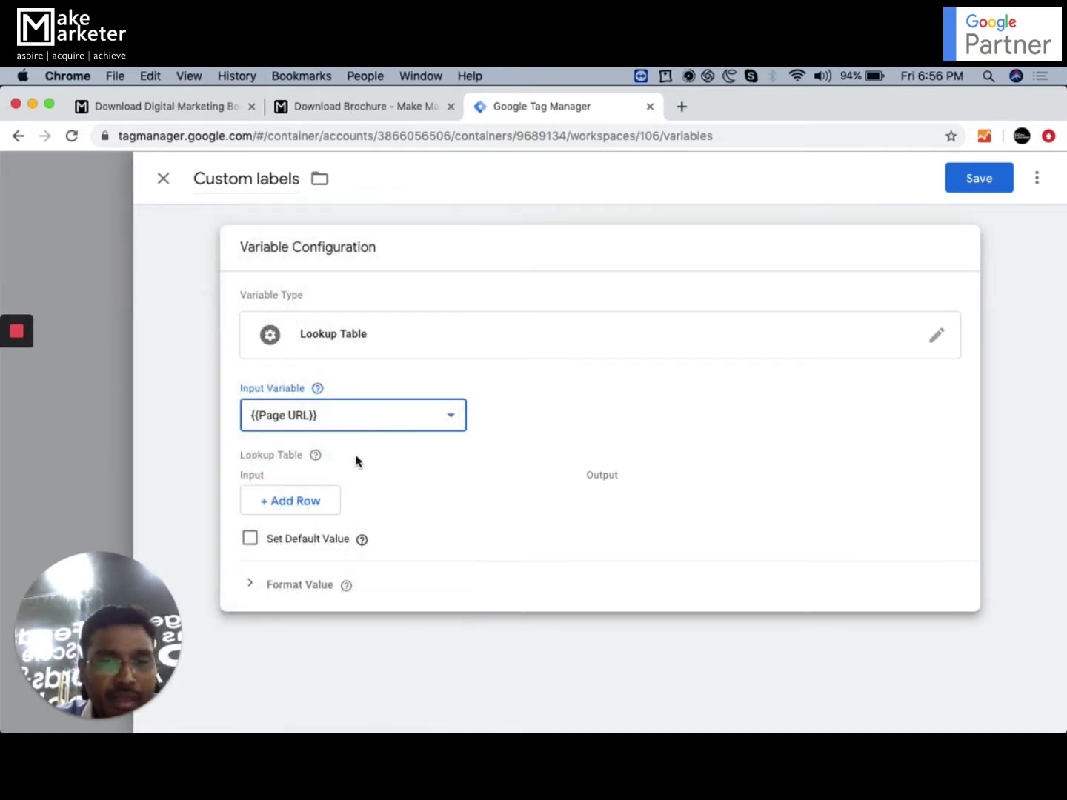
Add a lookup table row with the Download Brochure page's URL, copied from the open website page, as its input
click(309, 500)
click(341, 508)
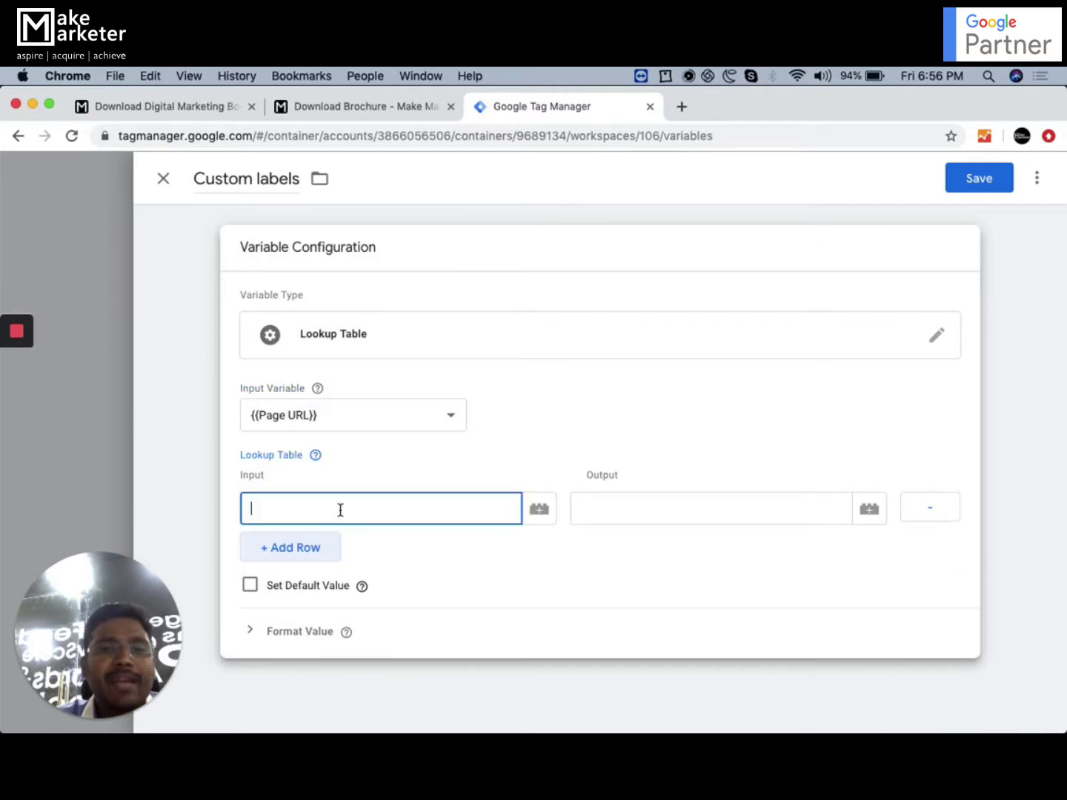
click(317, 108)
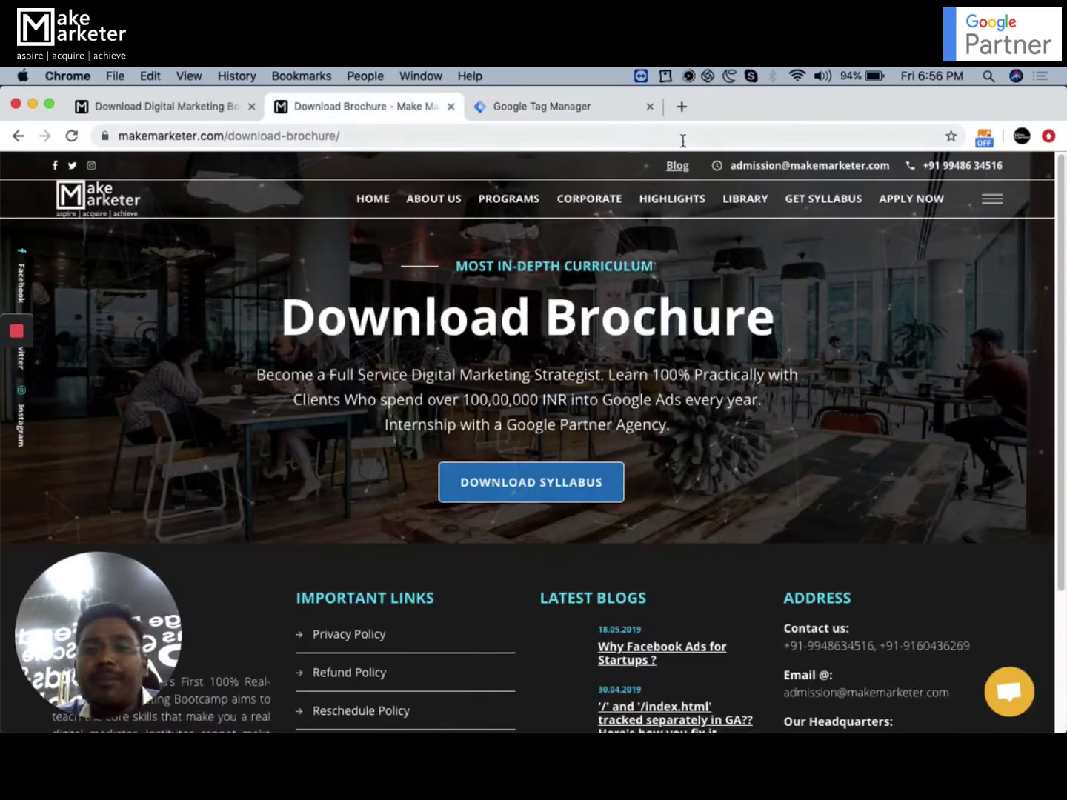
click(497, 143)
key(super+c)
click(590, 106)
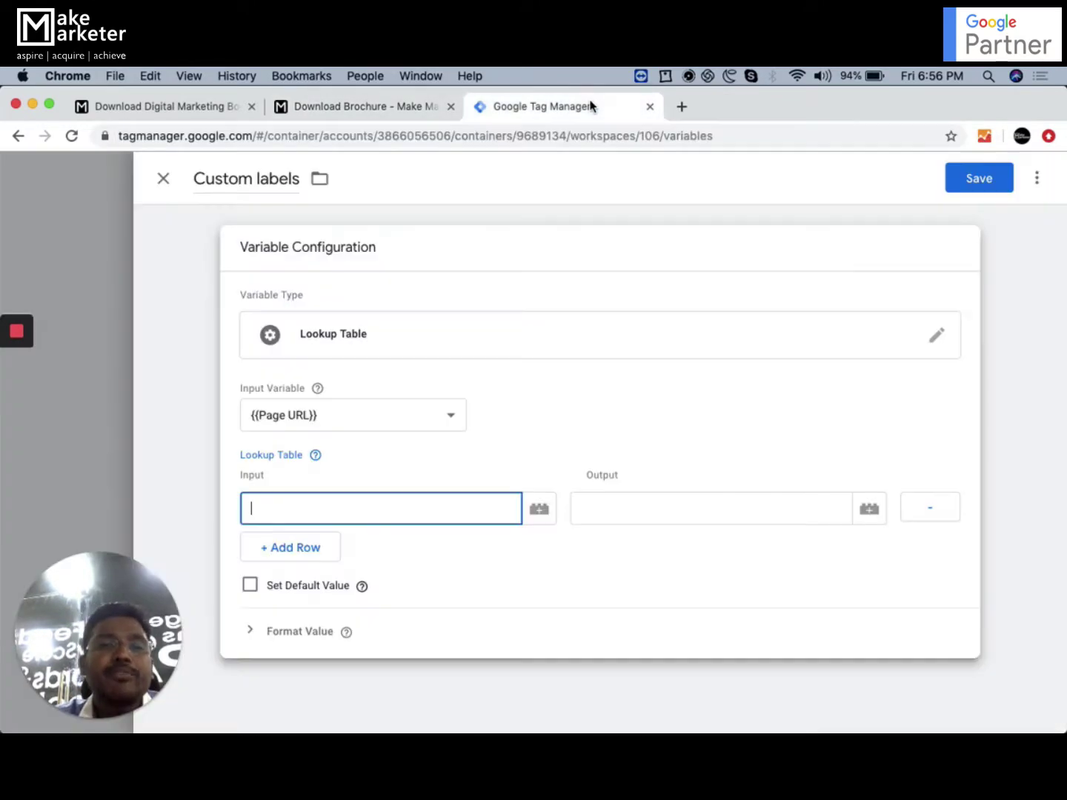
key(super+v)
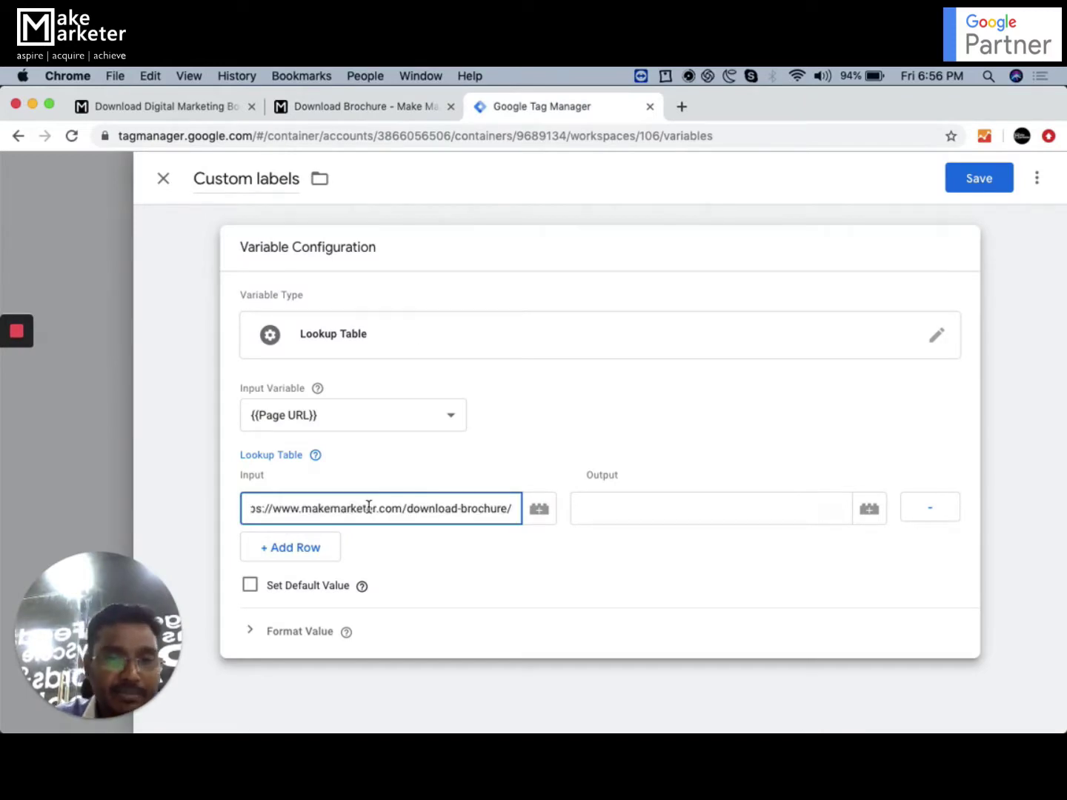
click(610, 508)
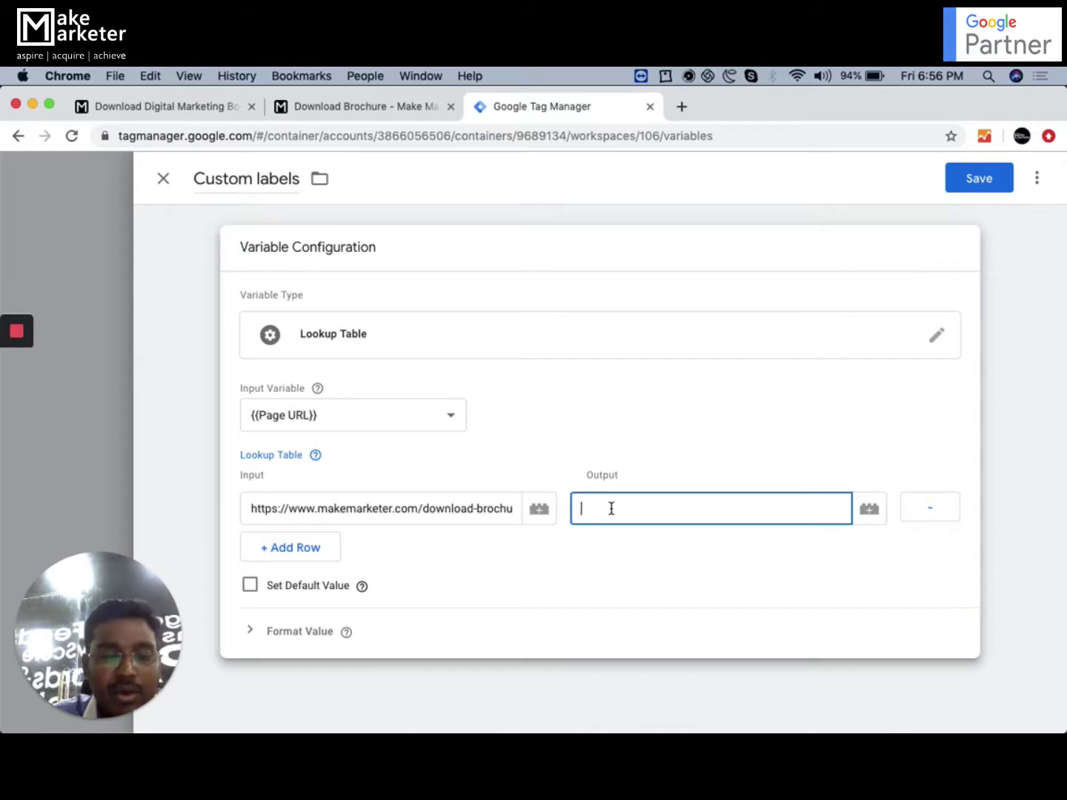
text(19)
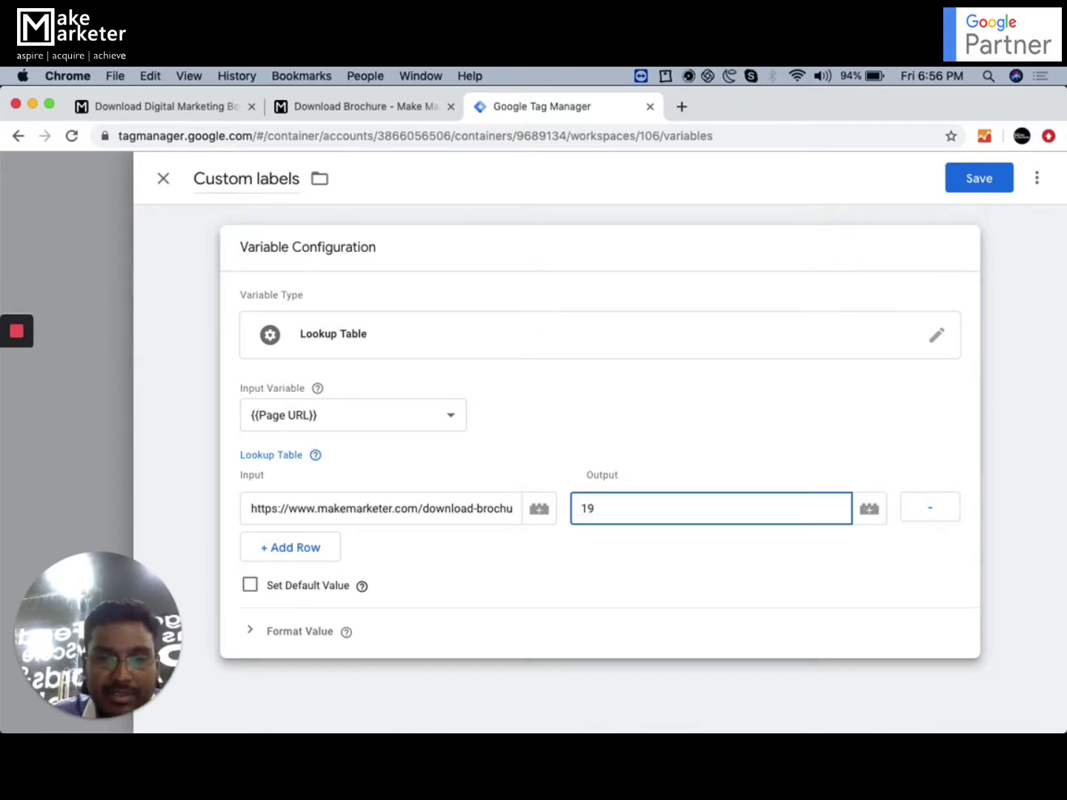
text(812xhsgg2313324343)
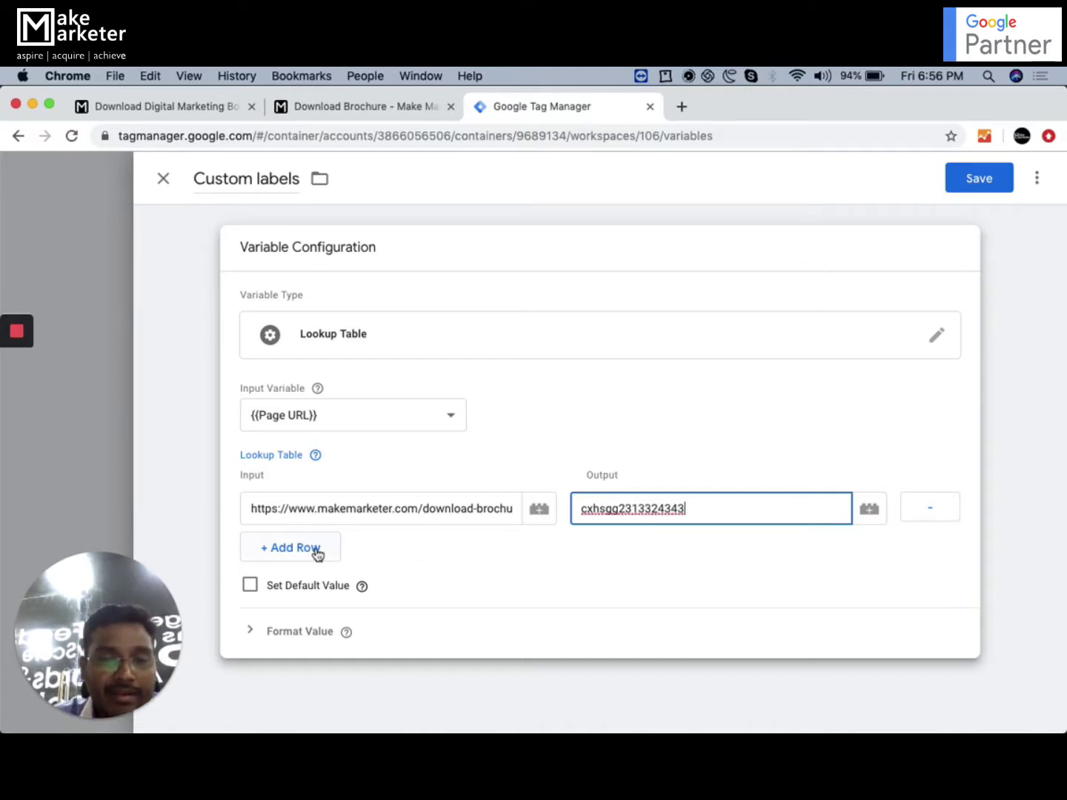
click(320, 552)
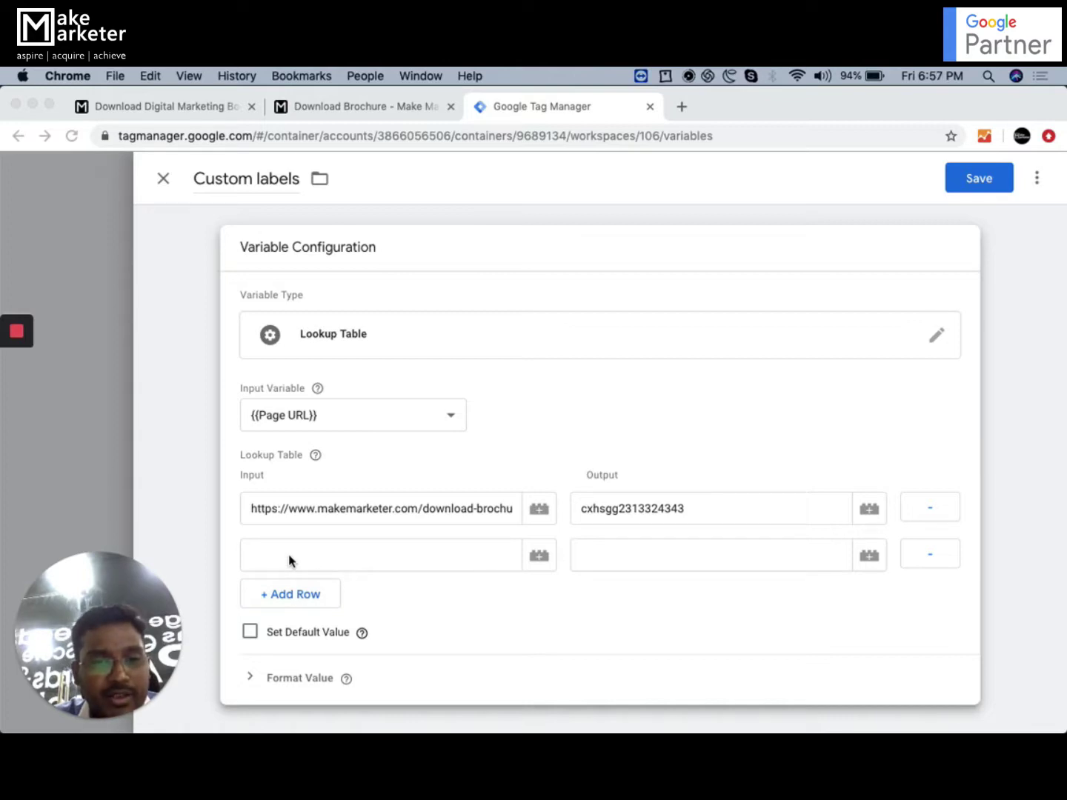
click(416, 552)
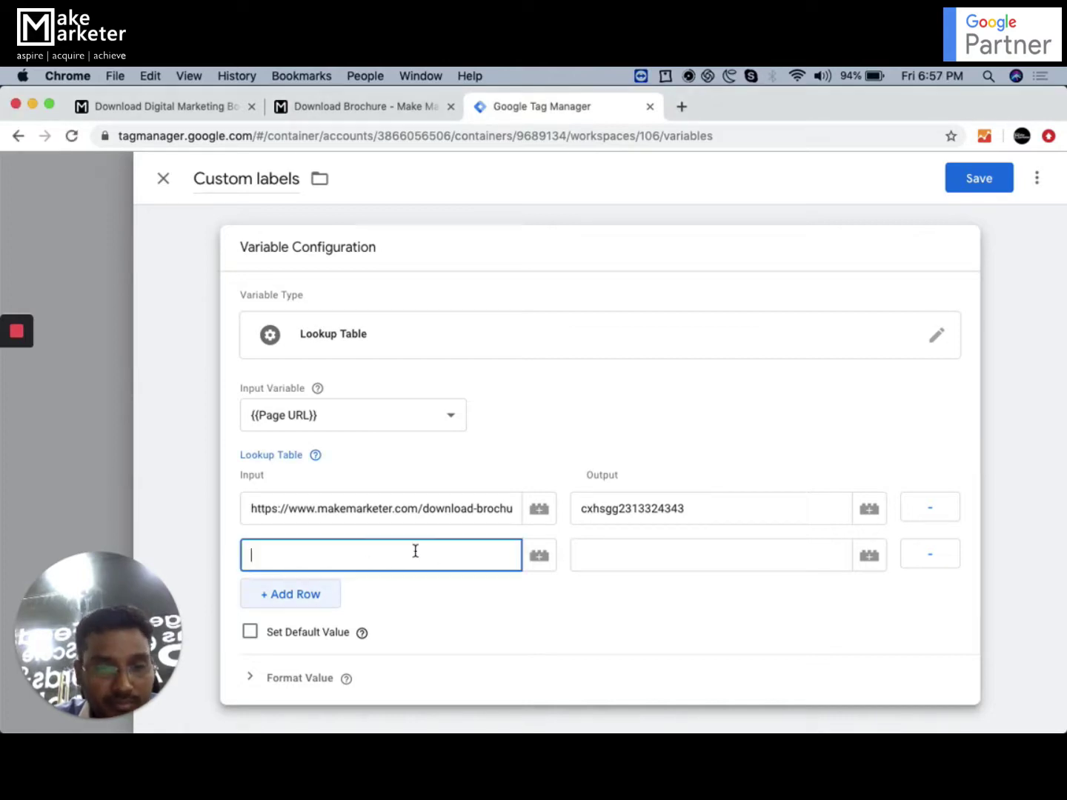
key(super+v)
key(BackSpace)
key(BackSpace)
key(BackSpace)
key(BackSpace)
key(BackSpace)
key(BackSpace)
key(BackSpace)
key(BackSpace)
key(BackSpace)
key(BackSpace)
key(BackSpace)
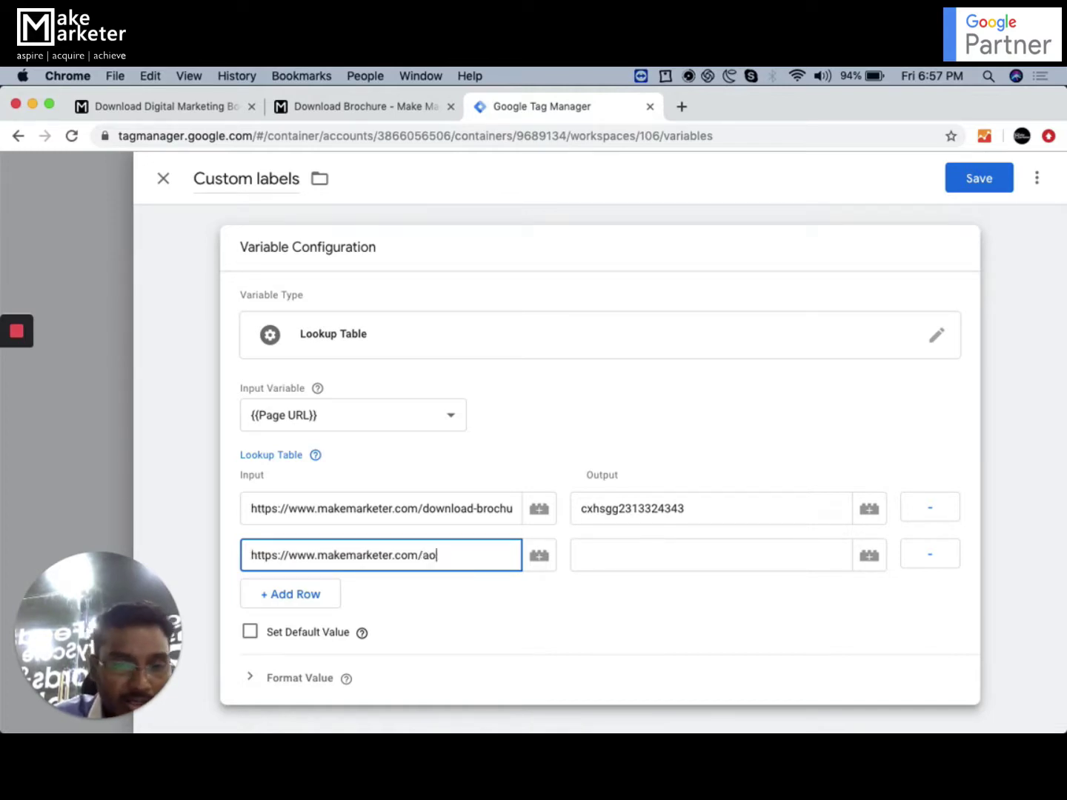
text(apply-now-thank-you)
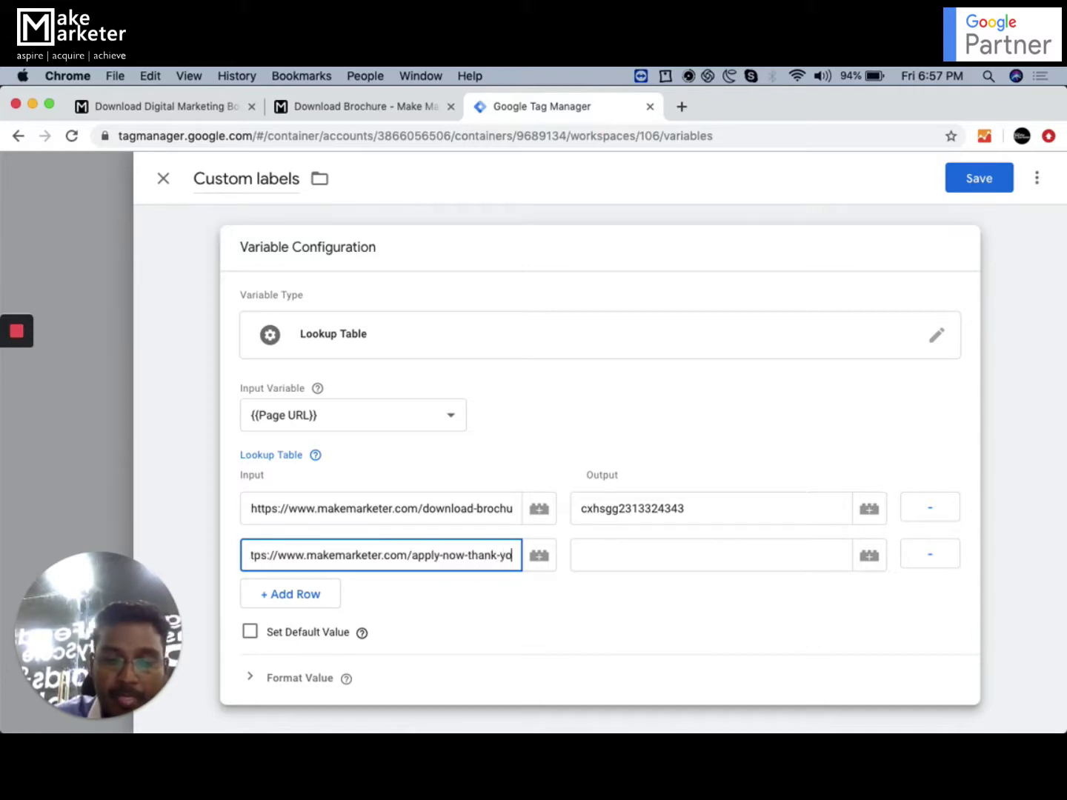
Set the apply-now row's output to "poufbfg666616328" and save the "Custom labels" variable
click(707, 561)
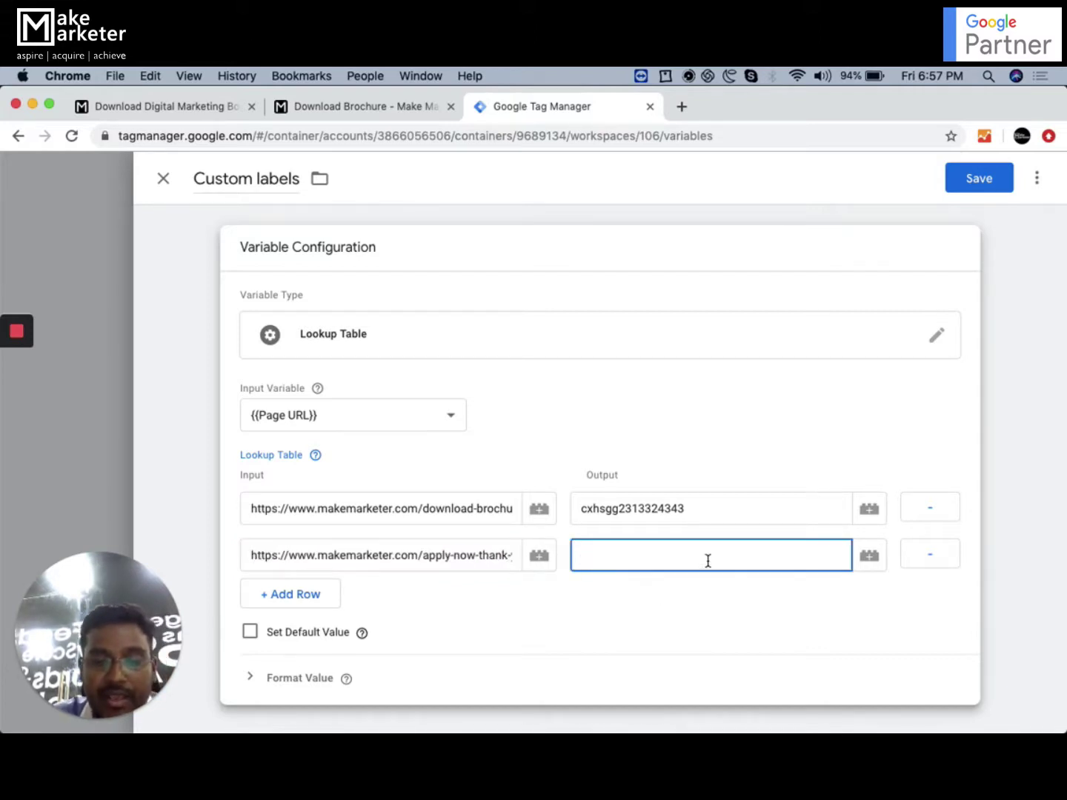
text(poufbfg)
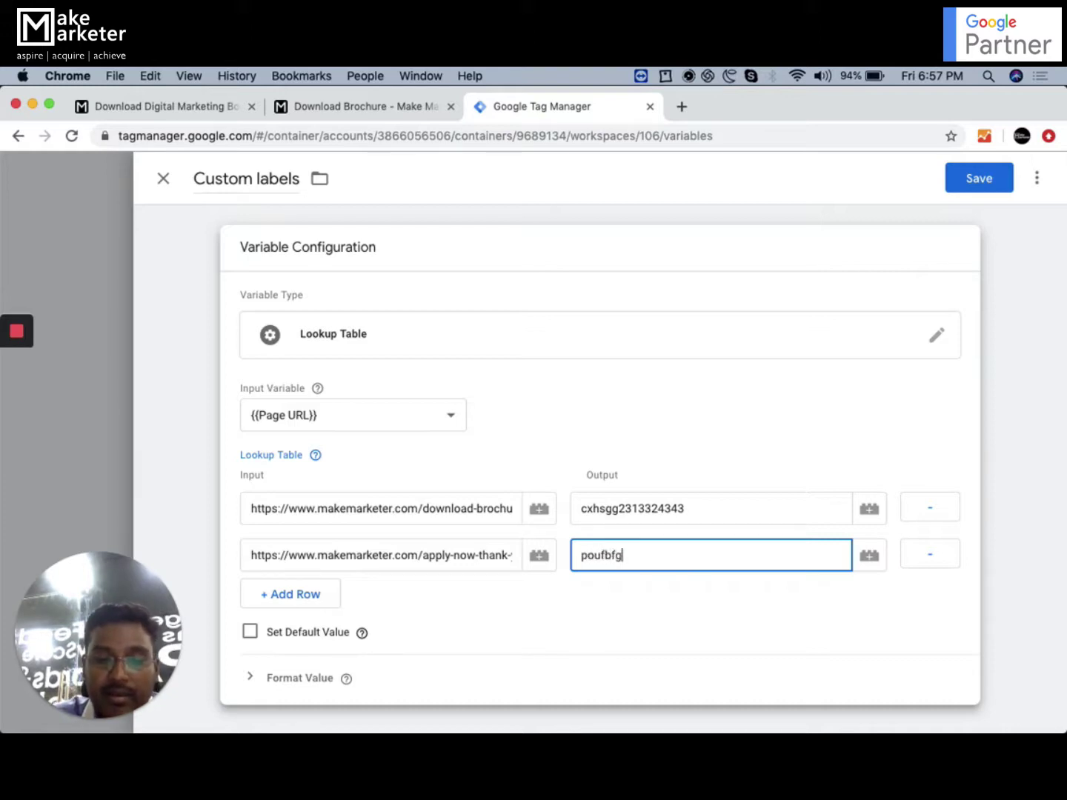
text(6666163284ma)
key(BackSpace)
text(s)
key(BackSpace)
key(BackSpace)
key(BackSpace)
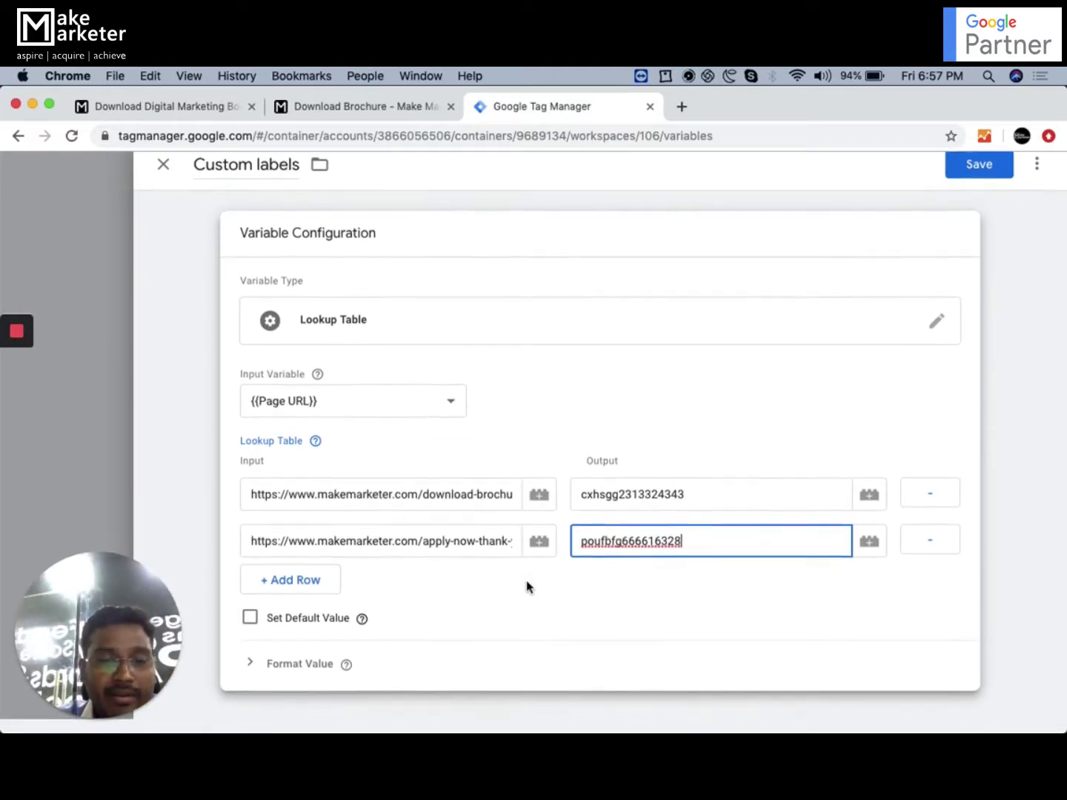
click(979, 178)
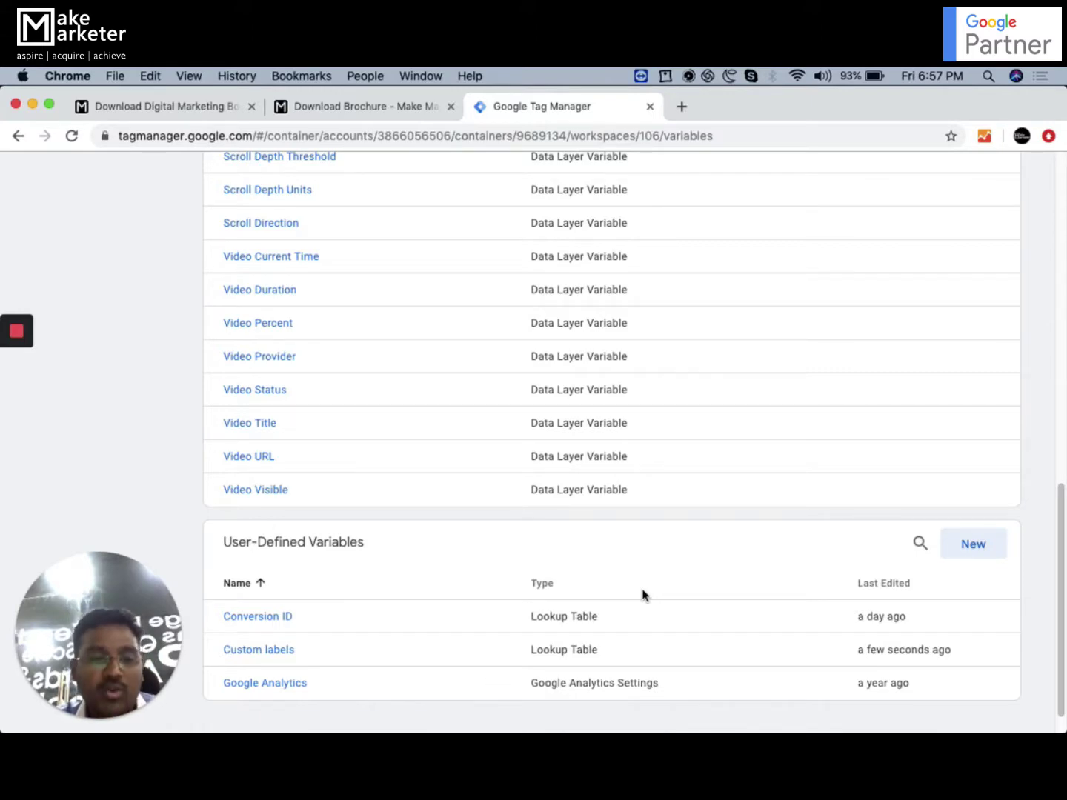
Create a new tag in the workspace and name it "conversions ads"
scroll(433, 477, up, 15)
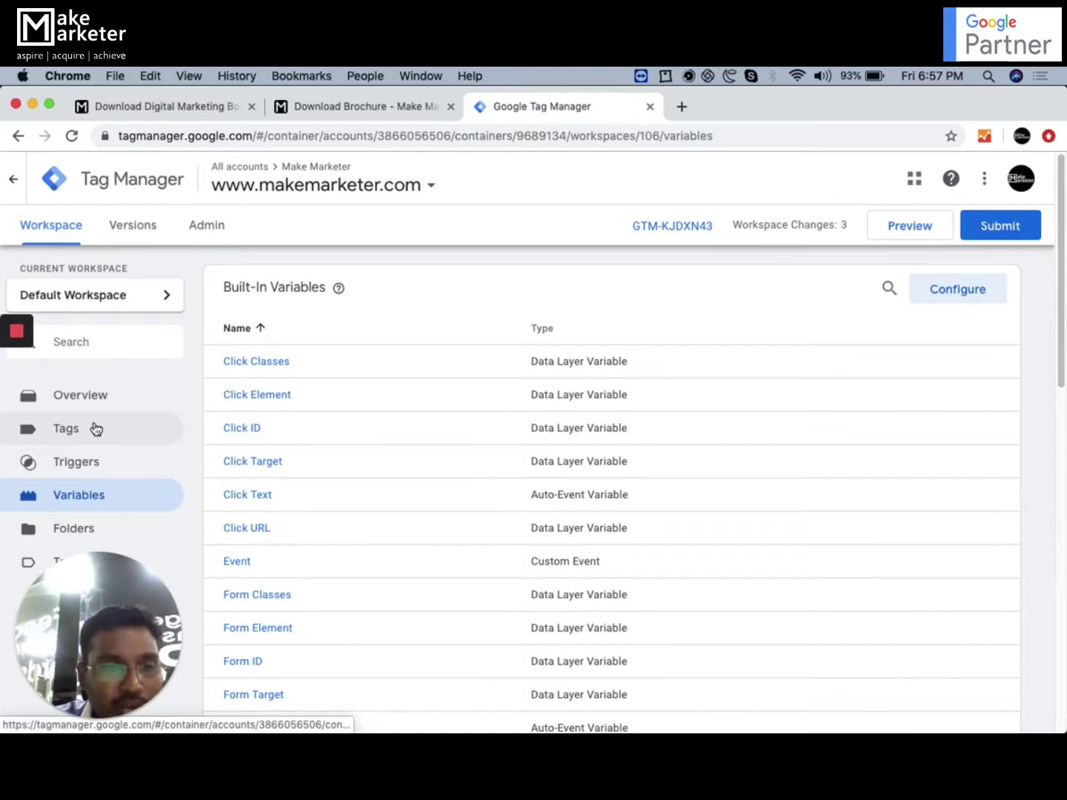
click(68, 438)
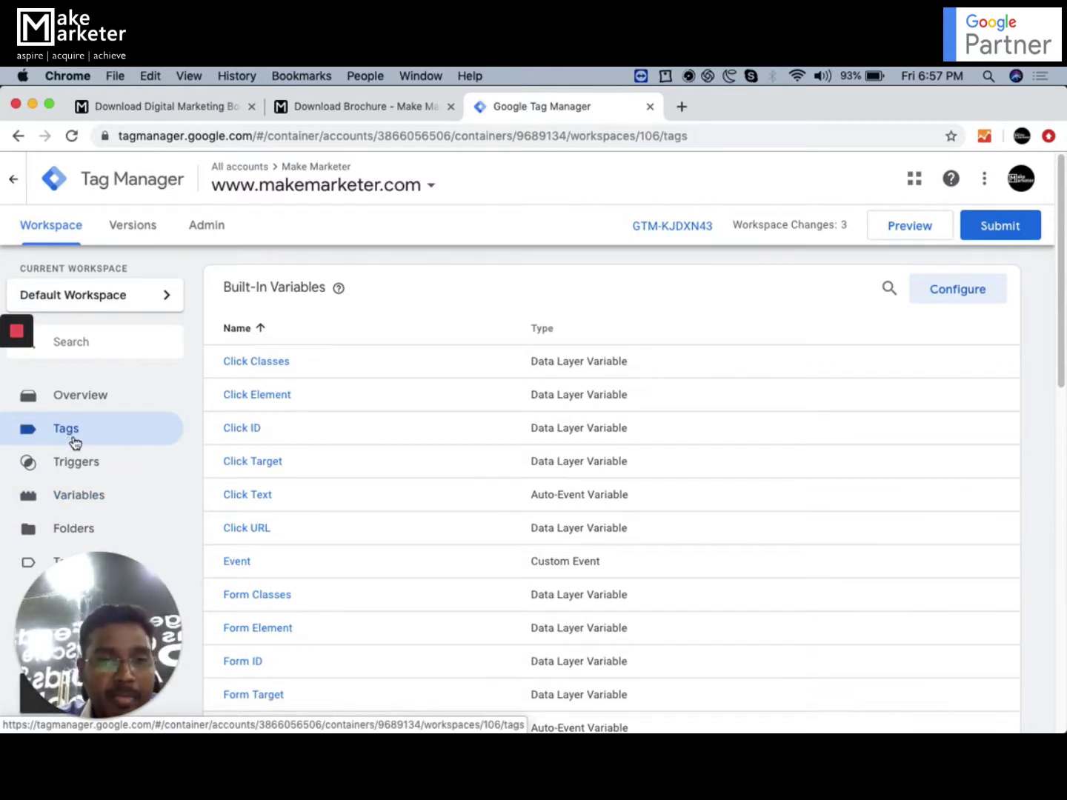
click(67, 426)
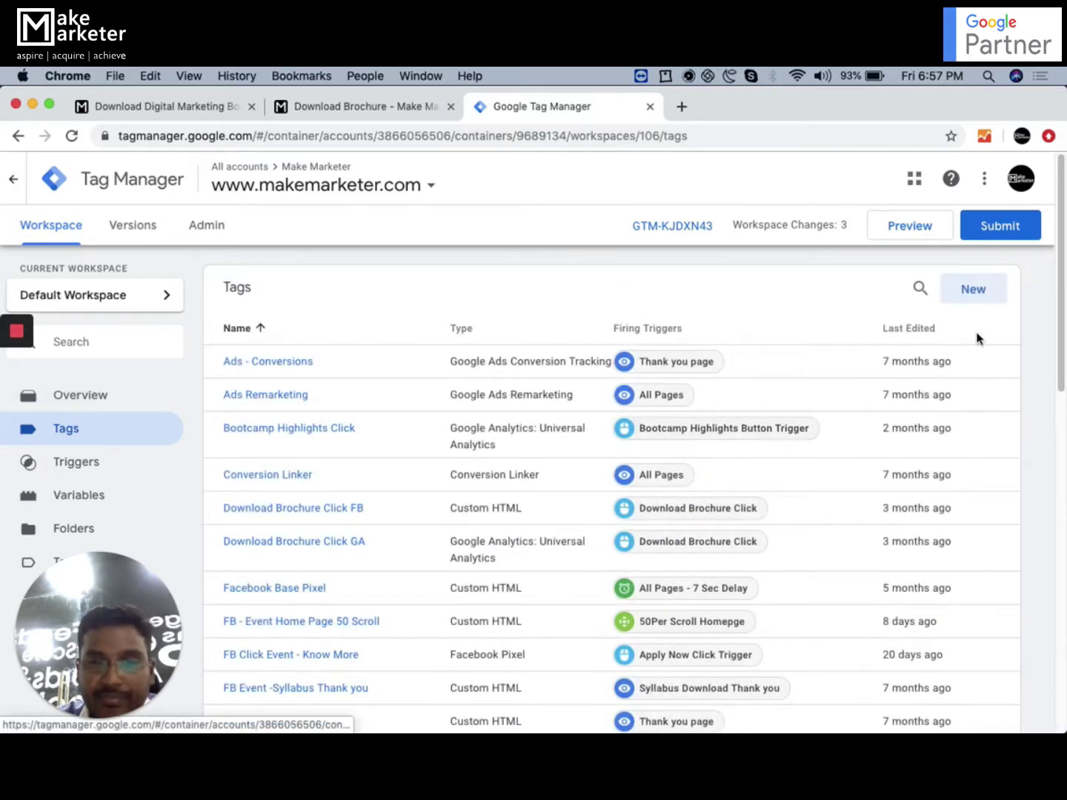
click(976, 290)
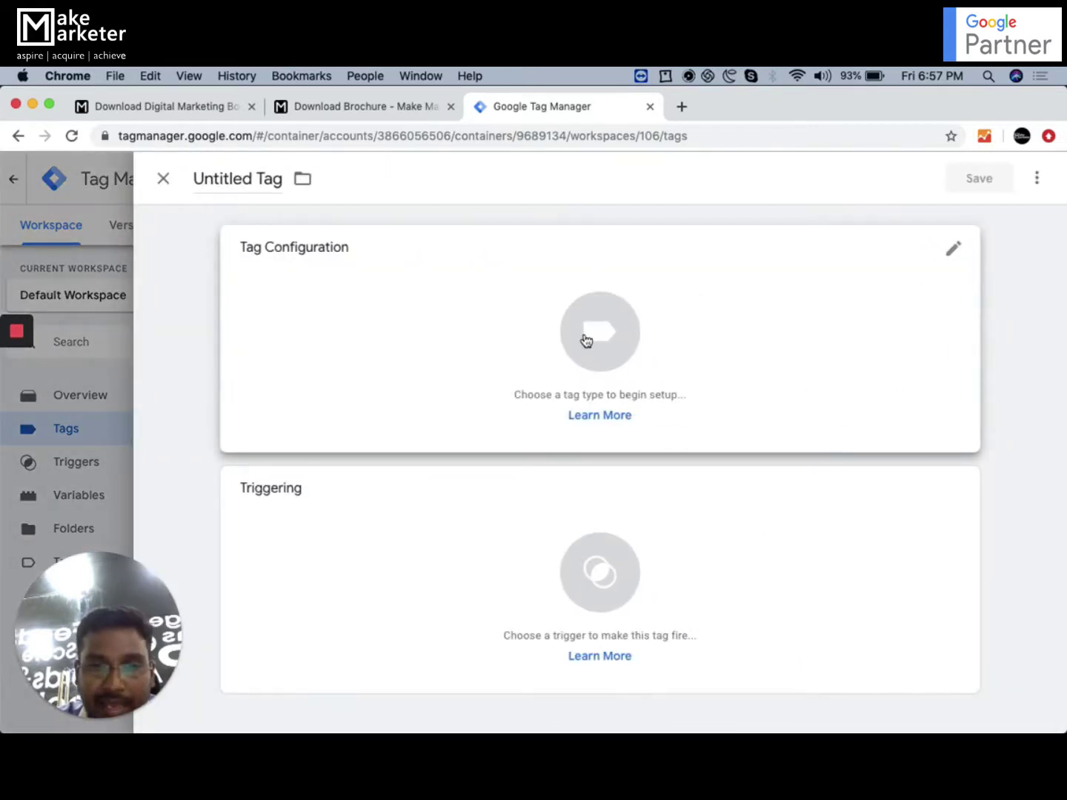
click(229, 184)
text(co)
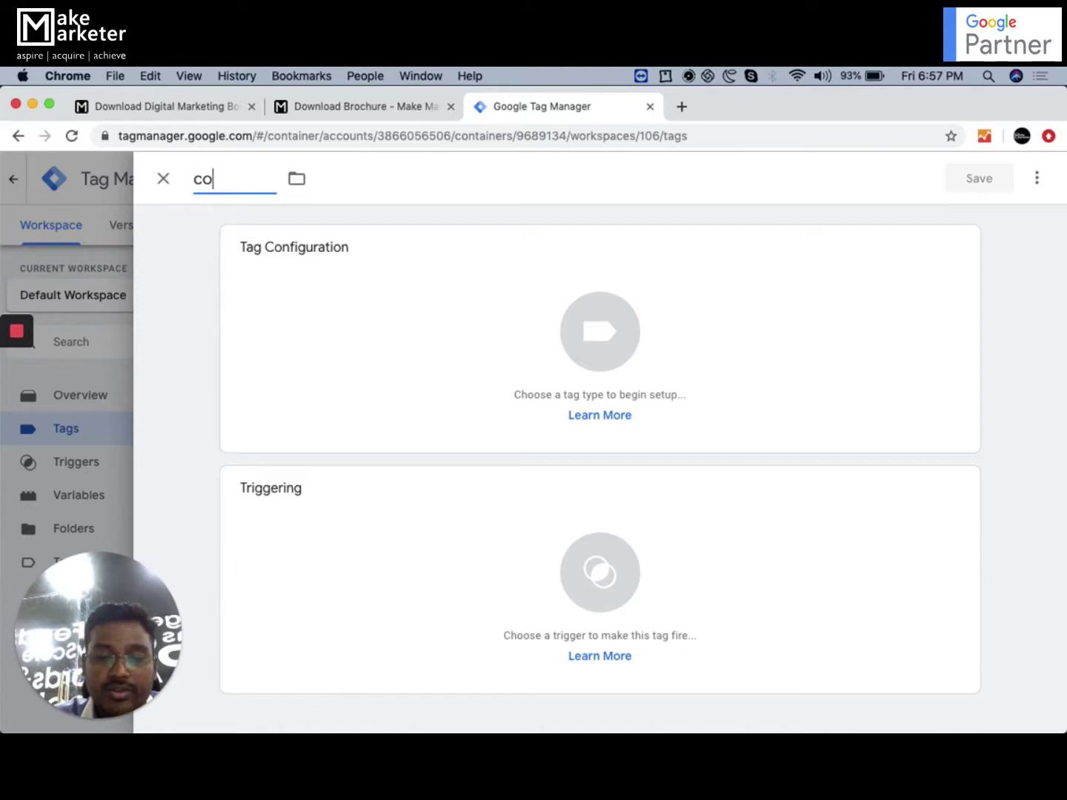
text(nversions)
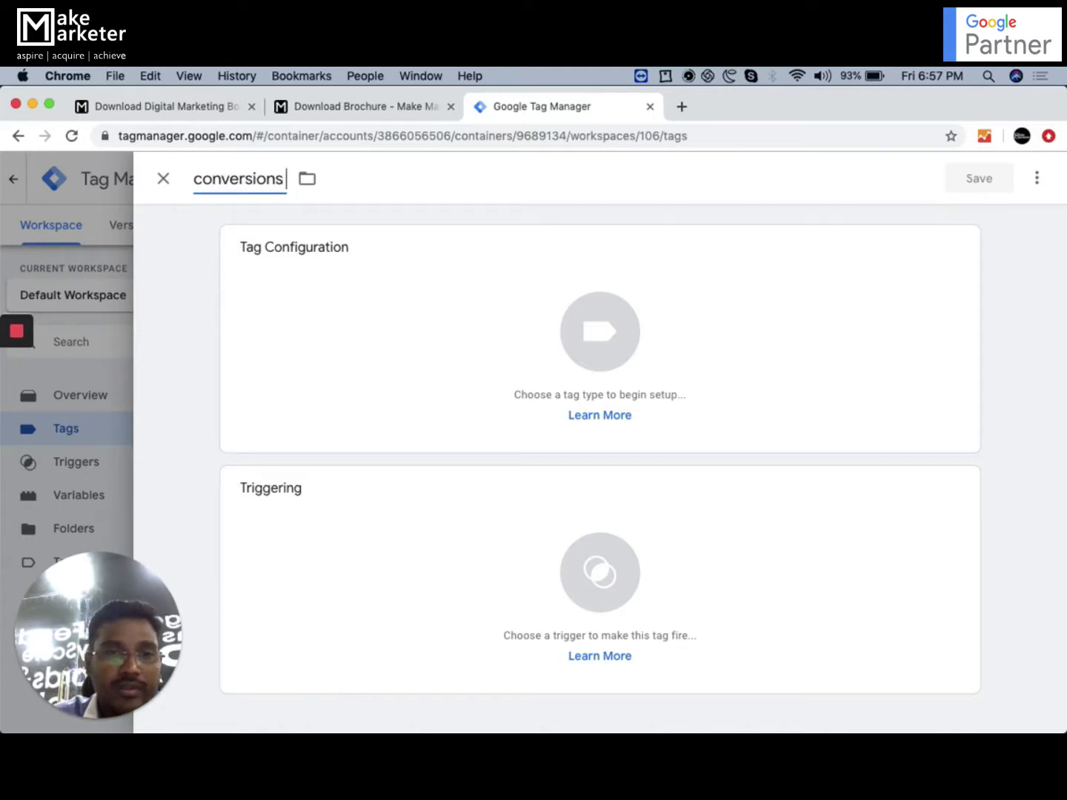
text( Ta)
key(BackSpace)
key(BackSpace)
key(BackSpace)
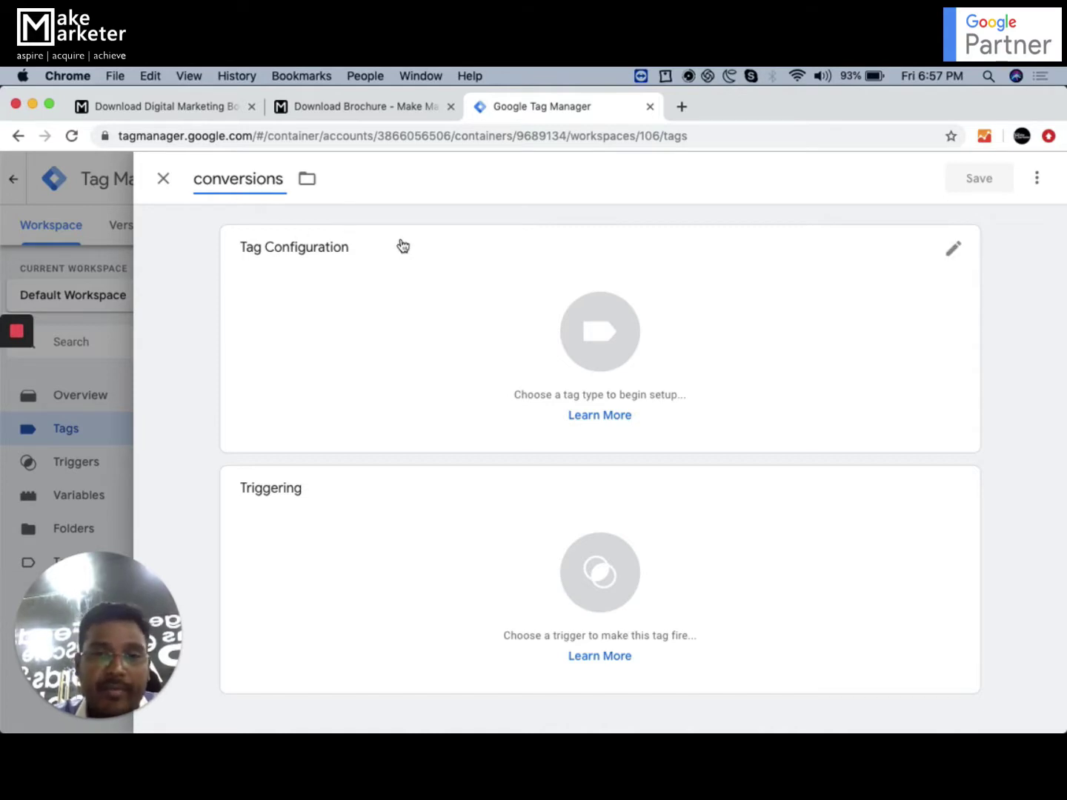
text(ads)
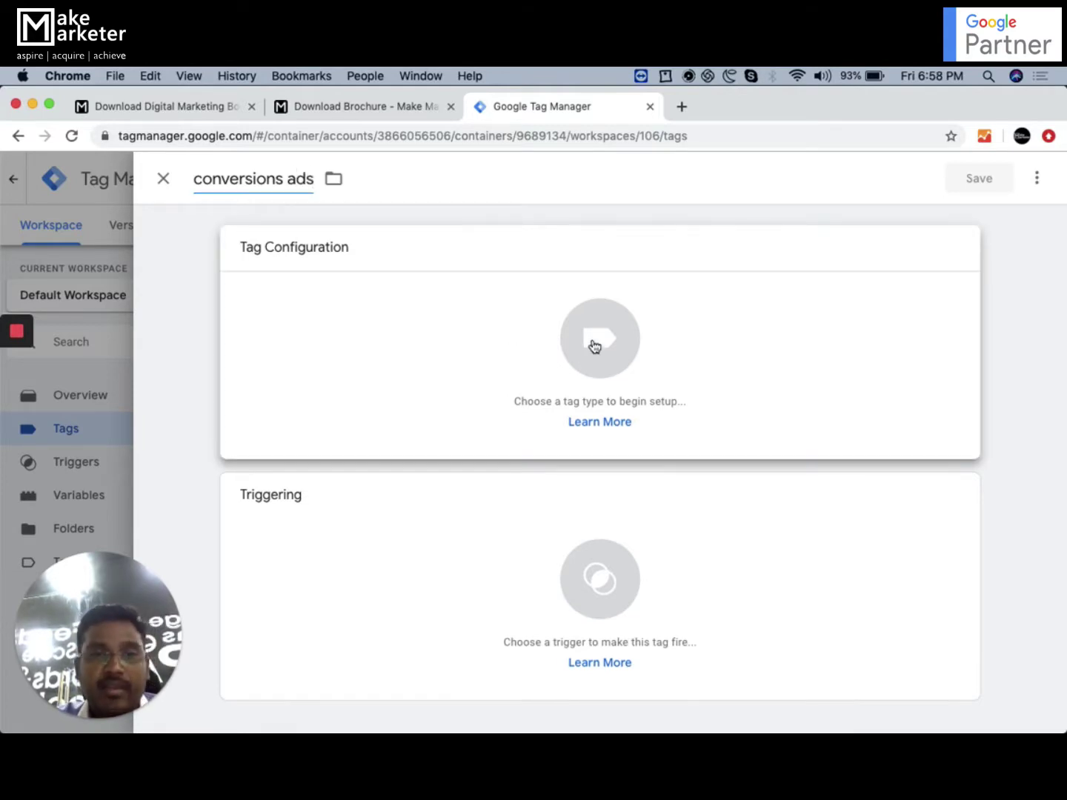
Make the tag a Google Ads Conversion Tracking tag and enter a made-up number as its Conversion ID
click(594, 346)
click(626, 400)
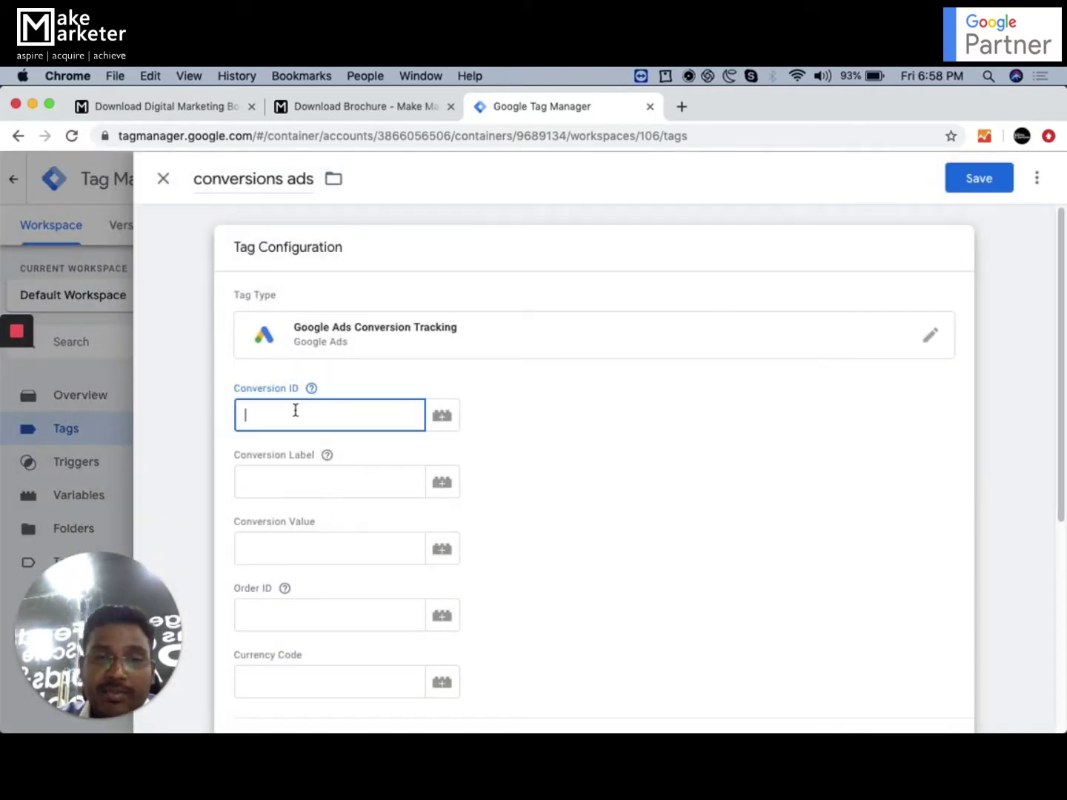
click(295, 410)
text(090897321)
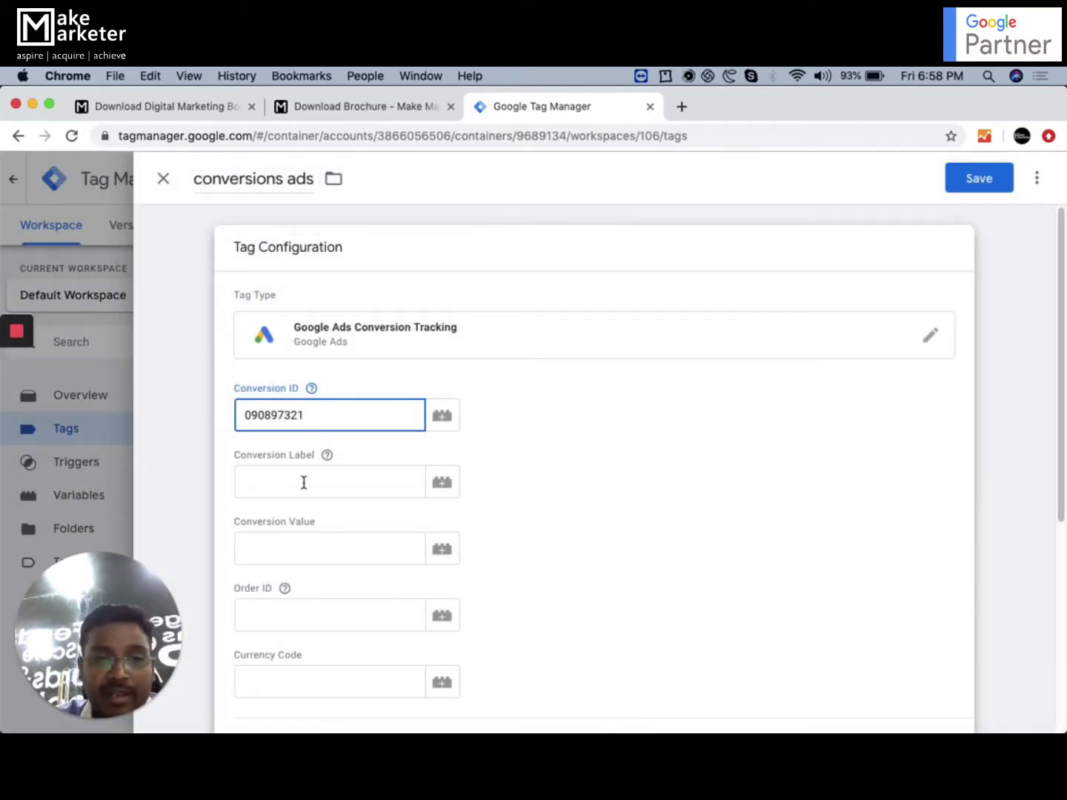
Set the tag's Conversion Label to the {{Custom labels}} variable
click(302, 481)
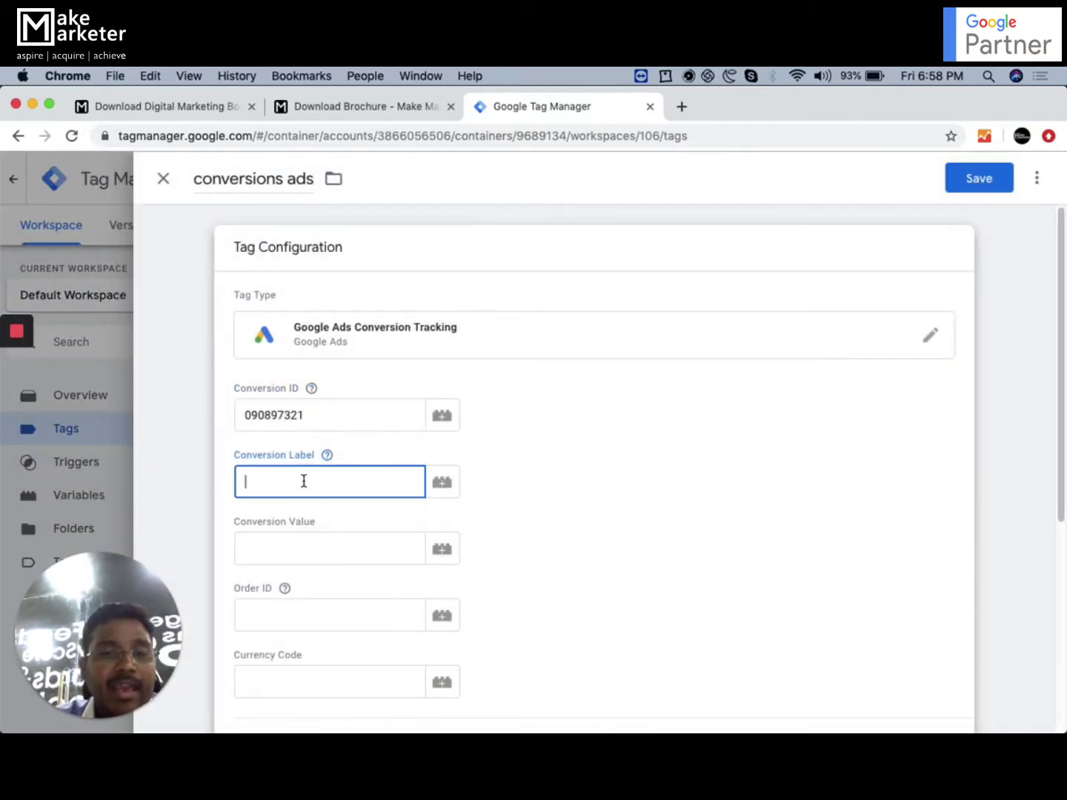
click(448, 486)
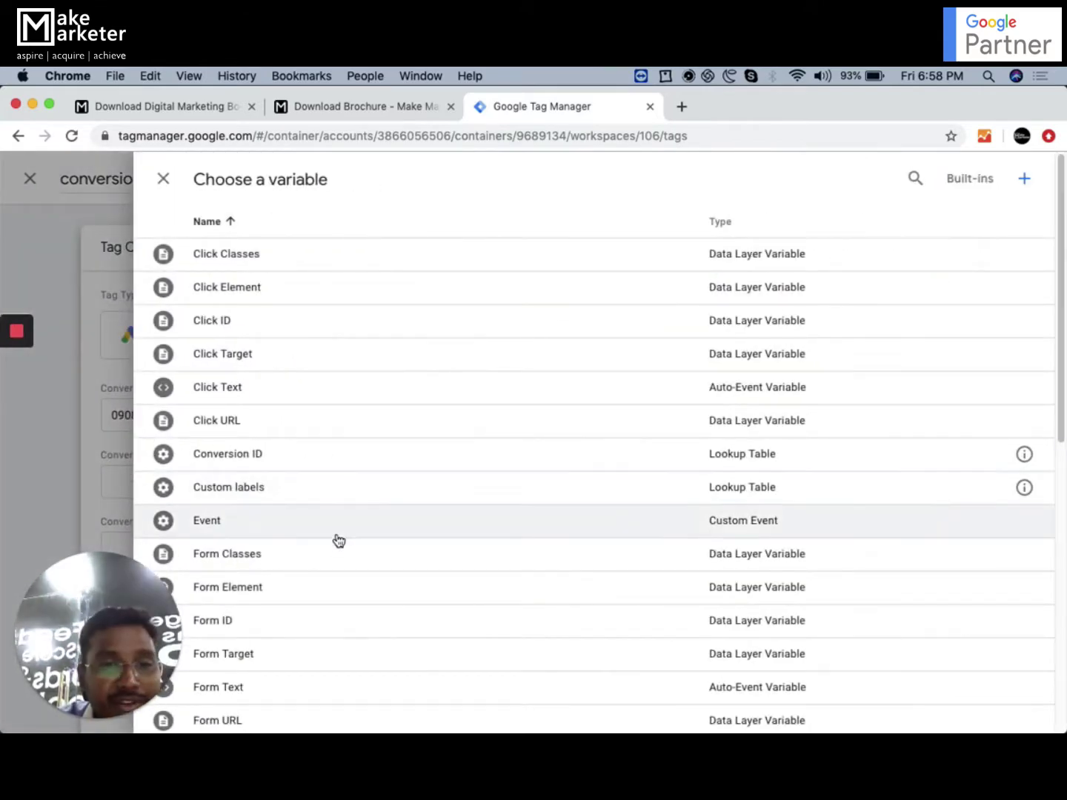
scroll(338, 541, down, 5)
scroll(339, 541, down, 2)
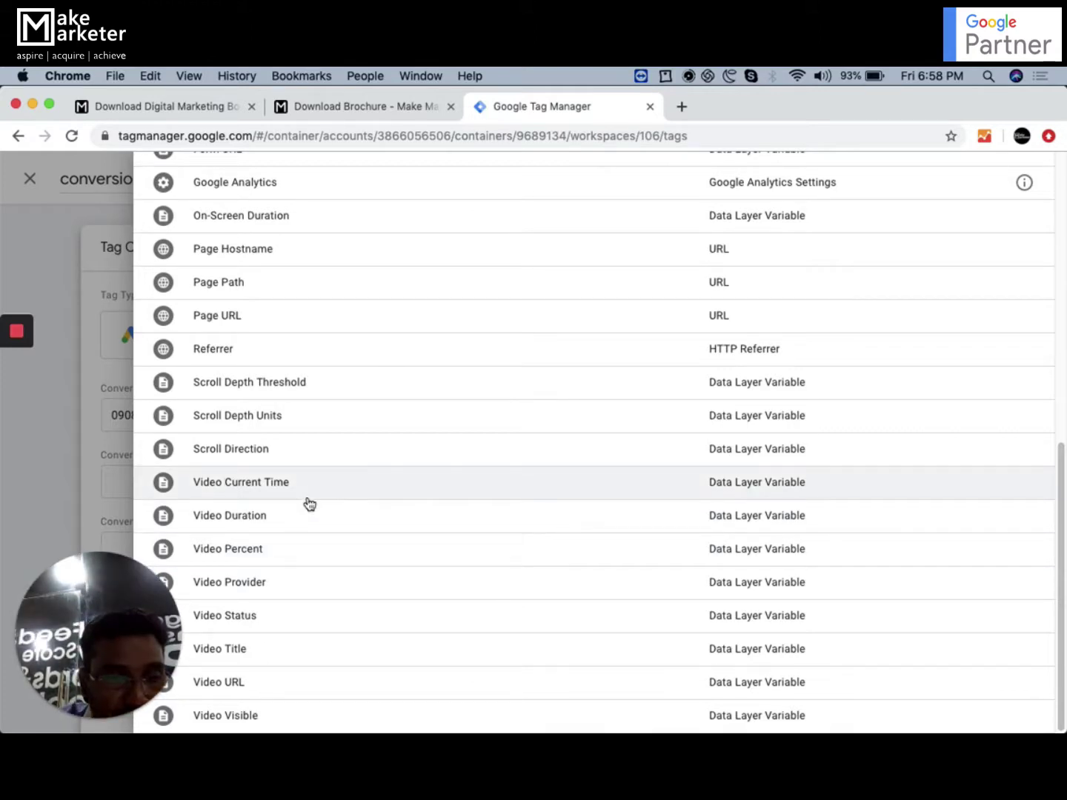
scroll(310, 503, up, 5)
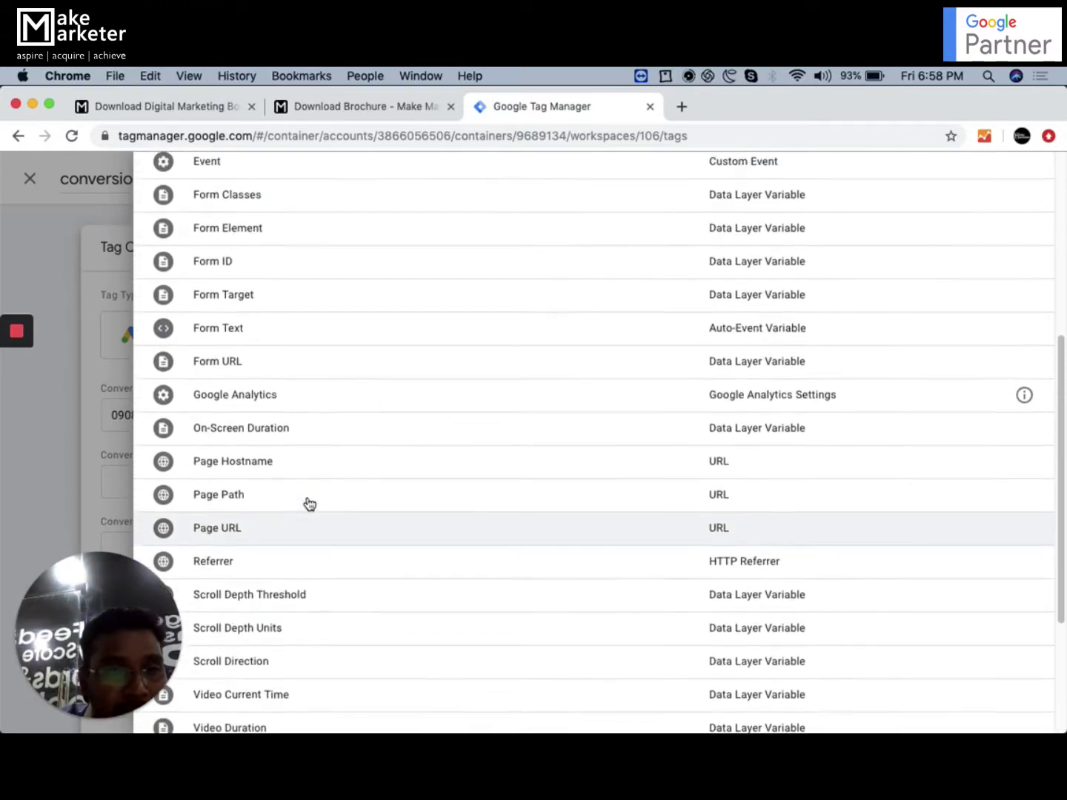
scroll(310, 504, up, 2)
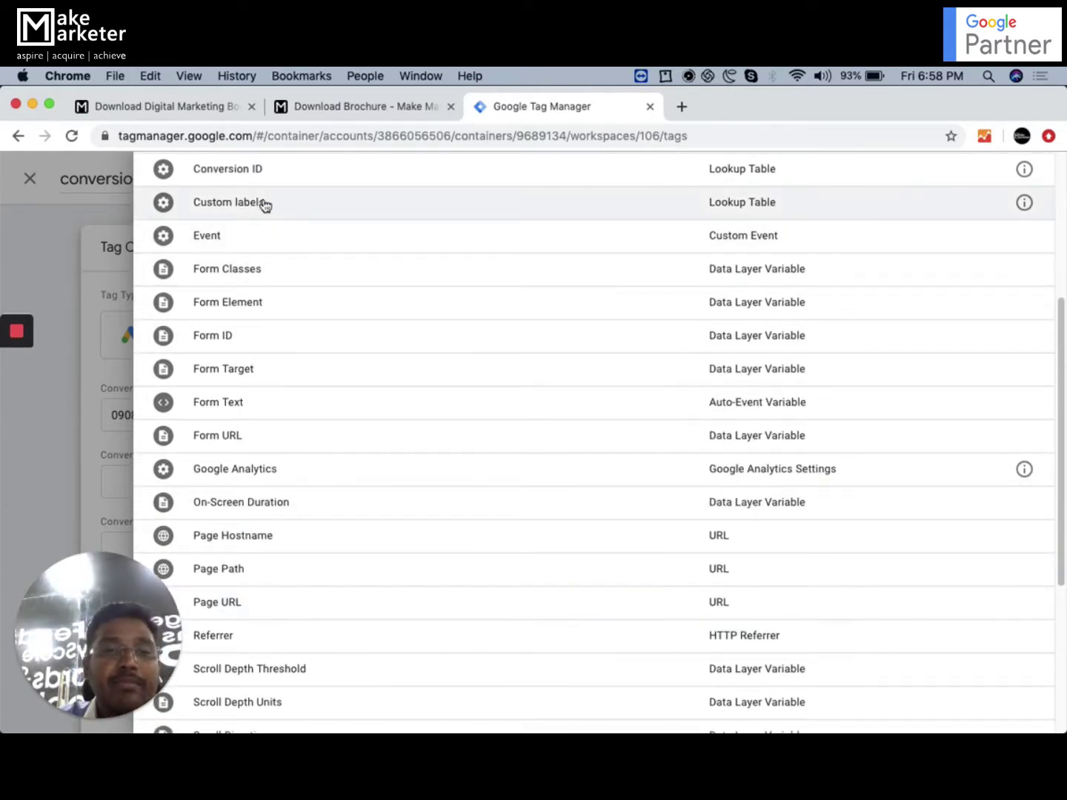
click(264, 204)
Open the trigger choices for the "conversions ads" tag
scroll(520, 543, down, 3)
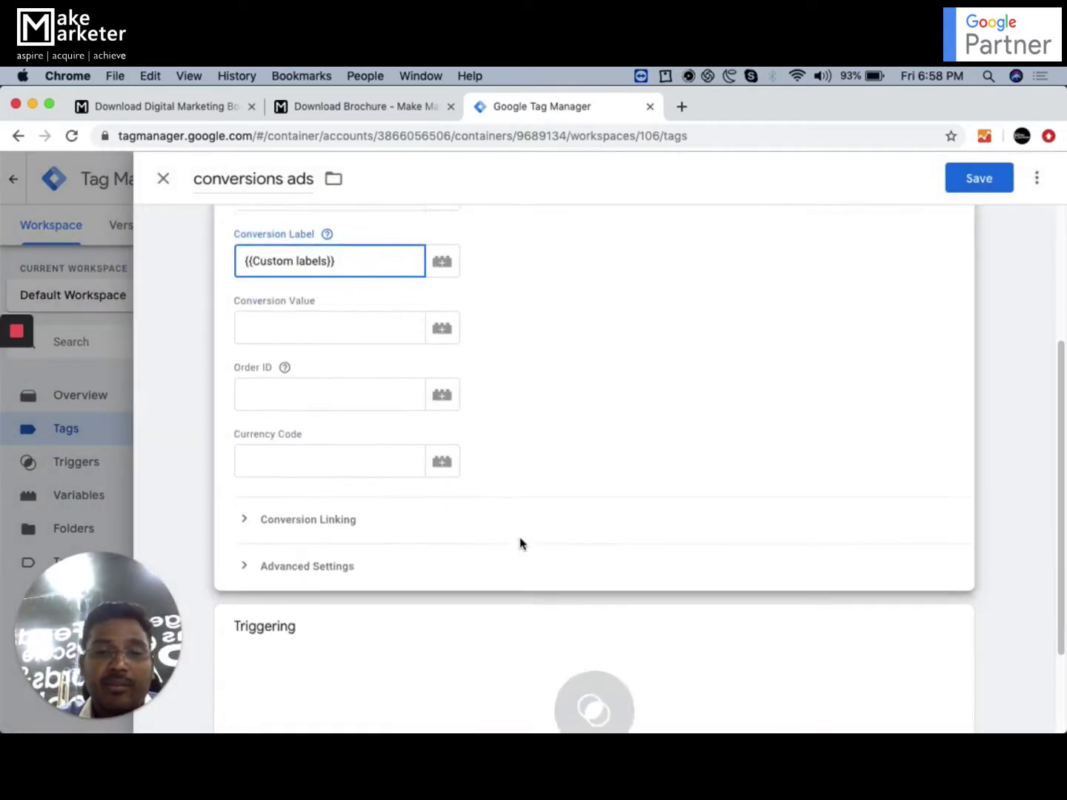
scroll(520, 545, down, 1)
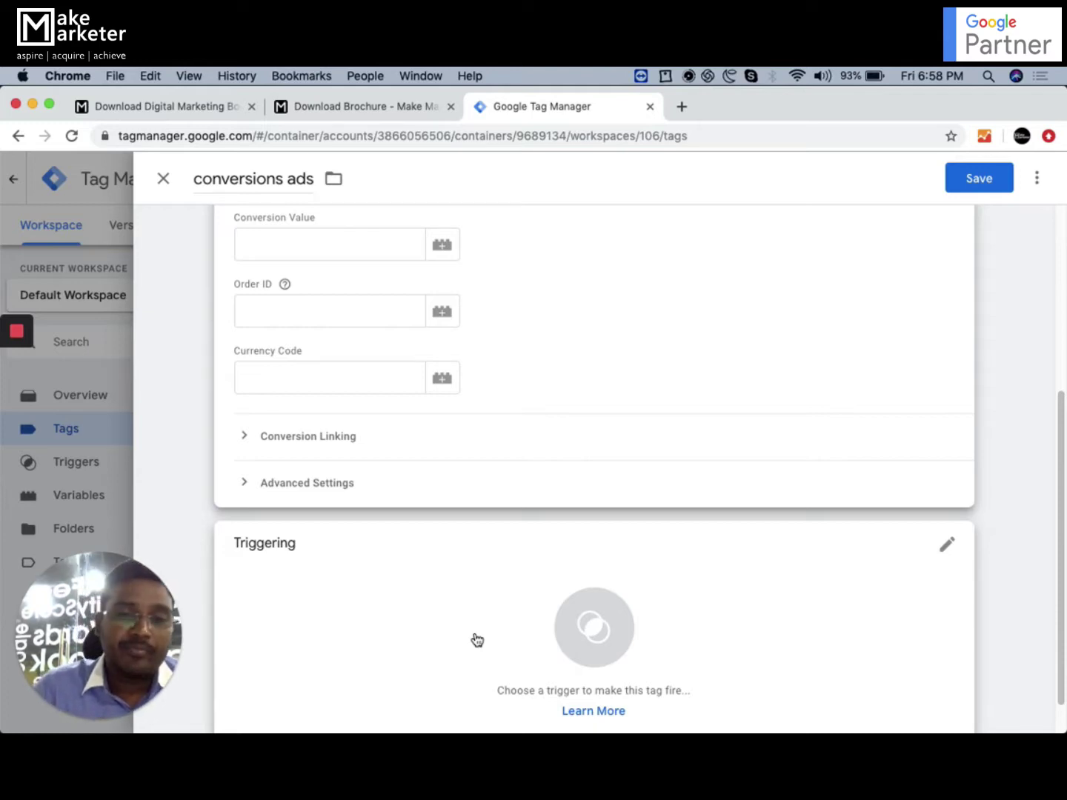
scroll(515, 619, down, 1)
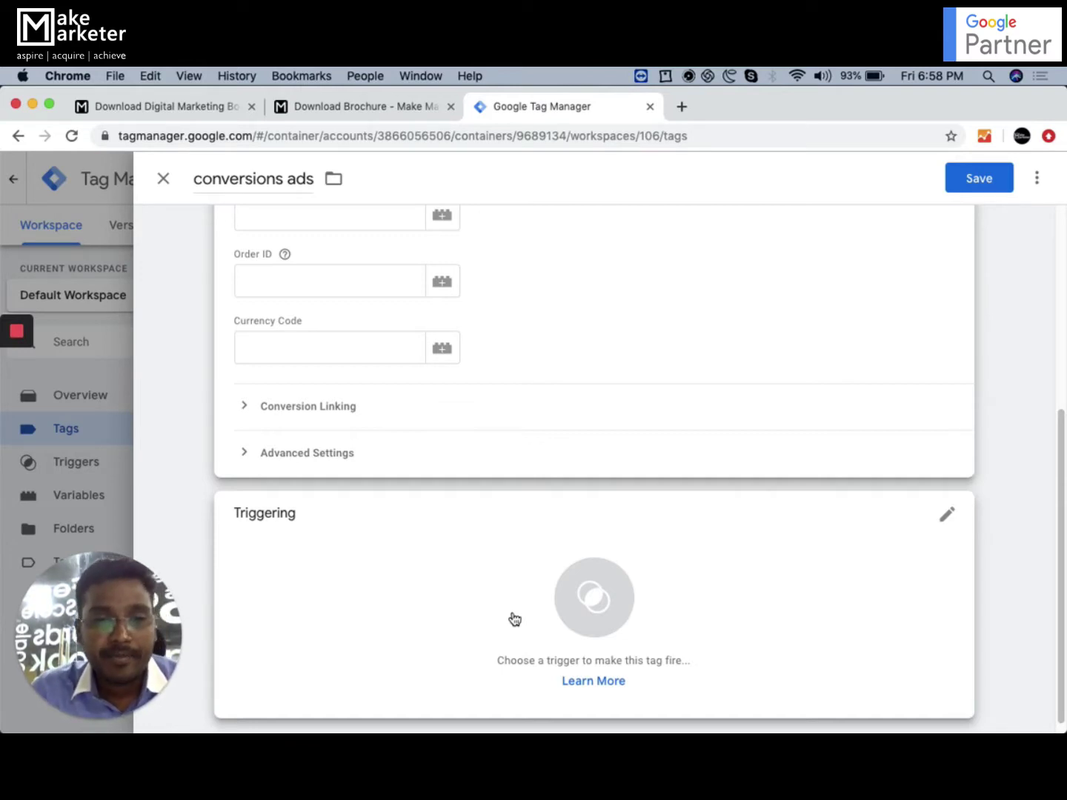
click(581, 591)
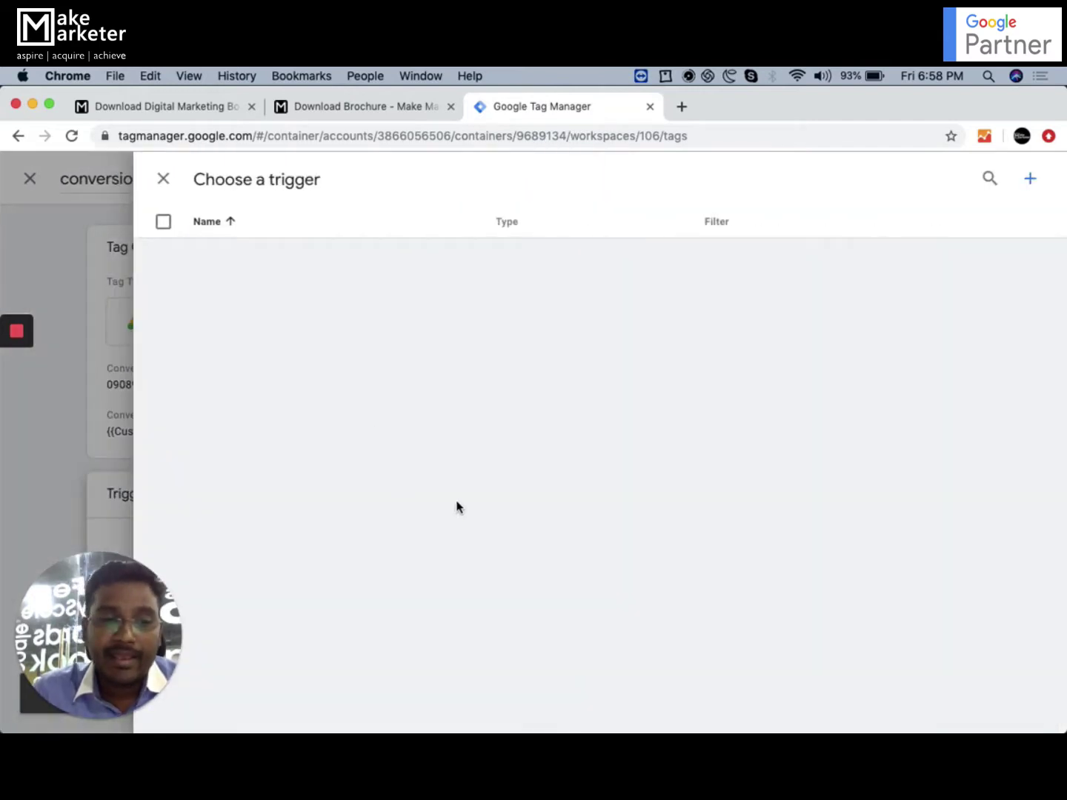
Look through the container's existing triggers for one that suits the conversion tag
scroll(426, 412, down, 1)
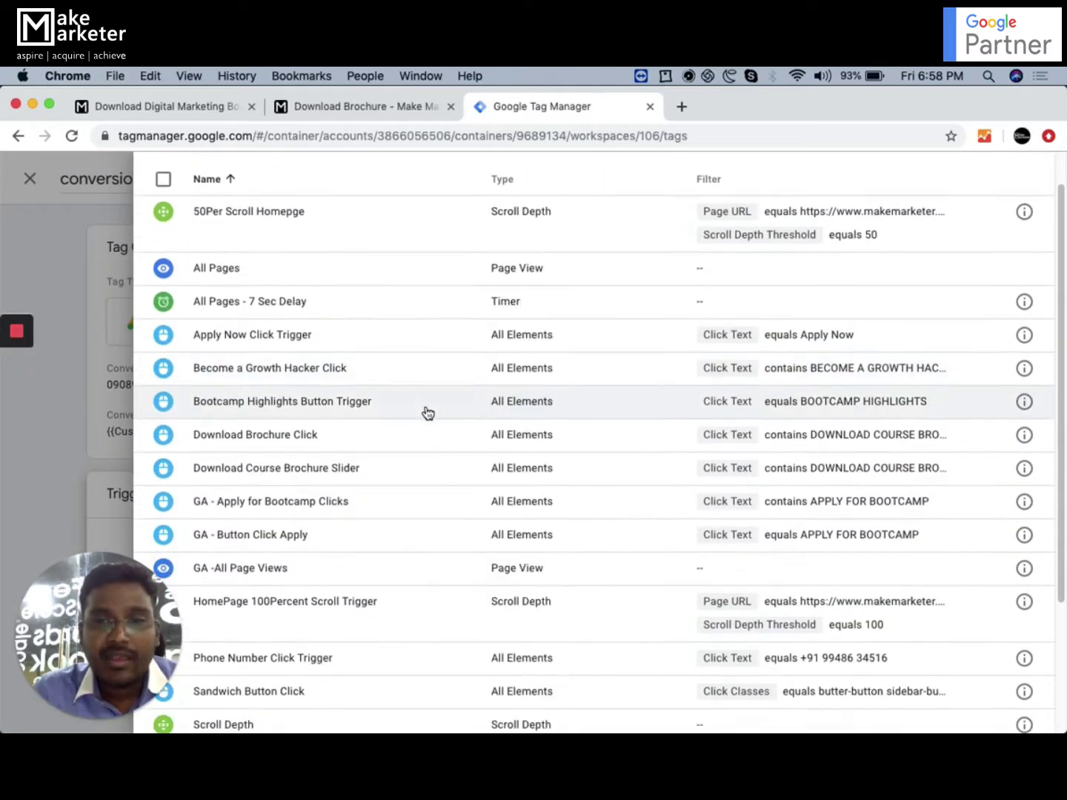
scroll(561, 369, up, 1)
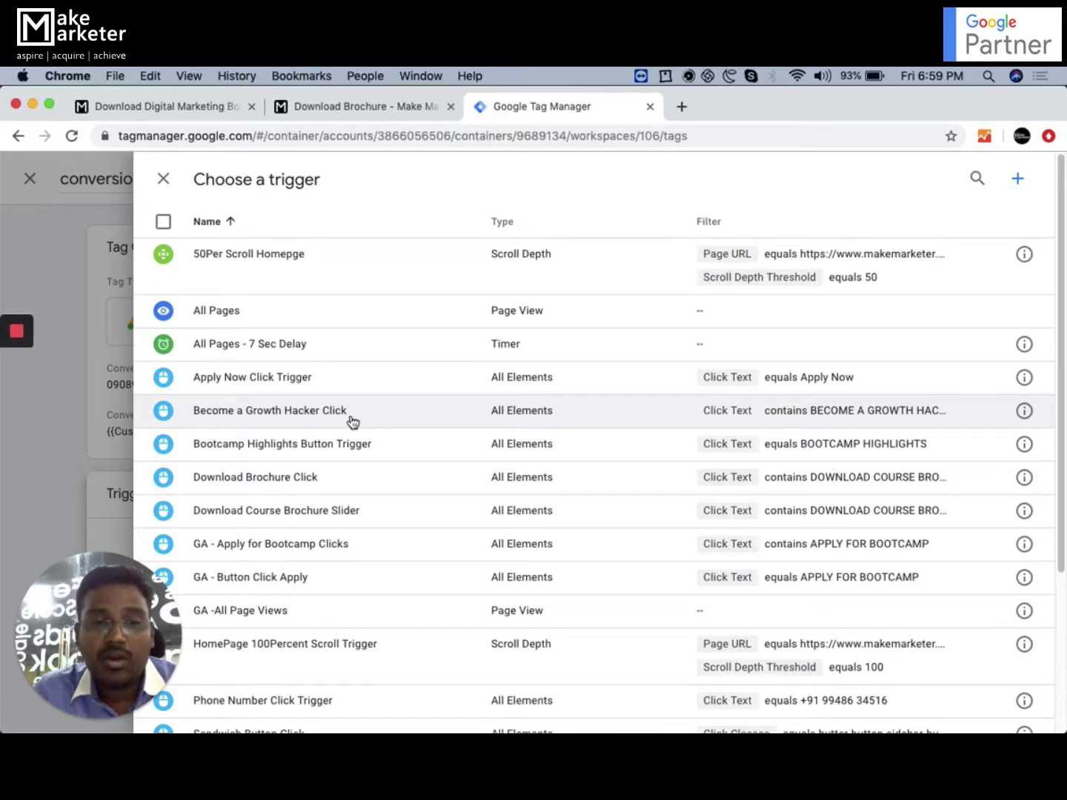
click(1018, 178)
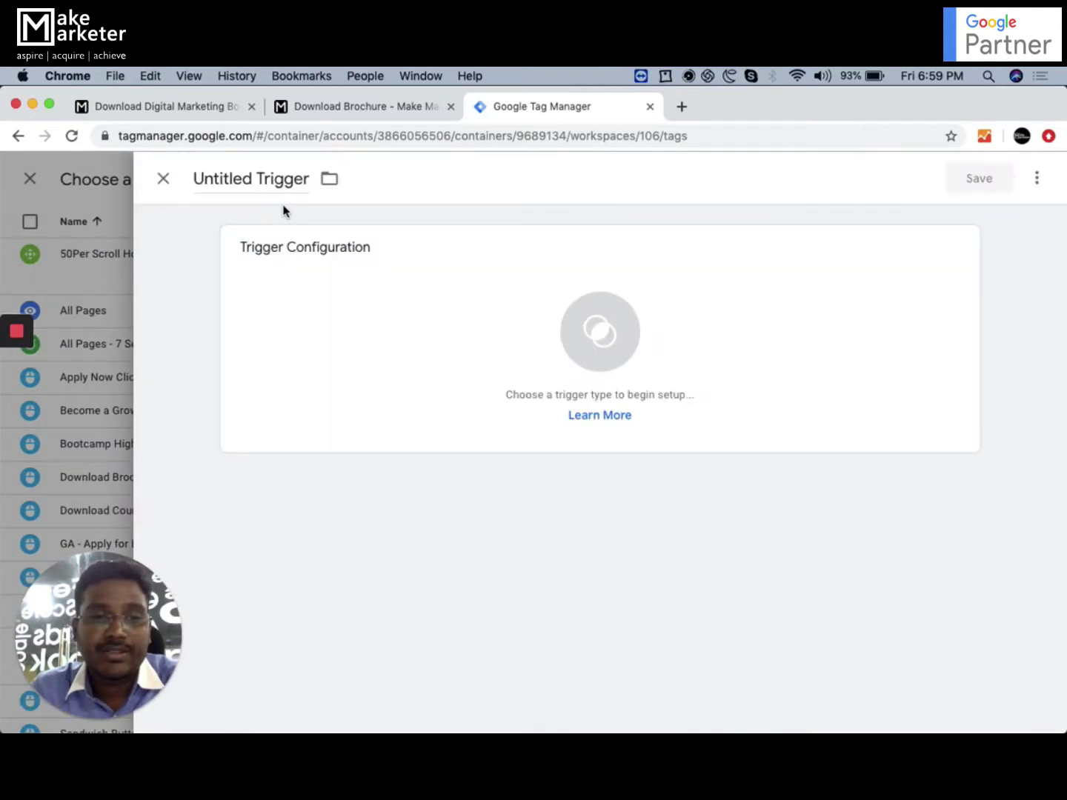
click(164, 179)
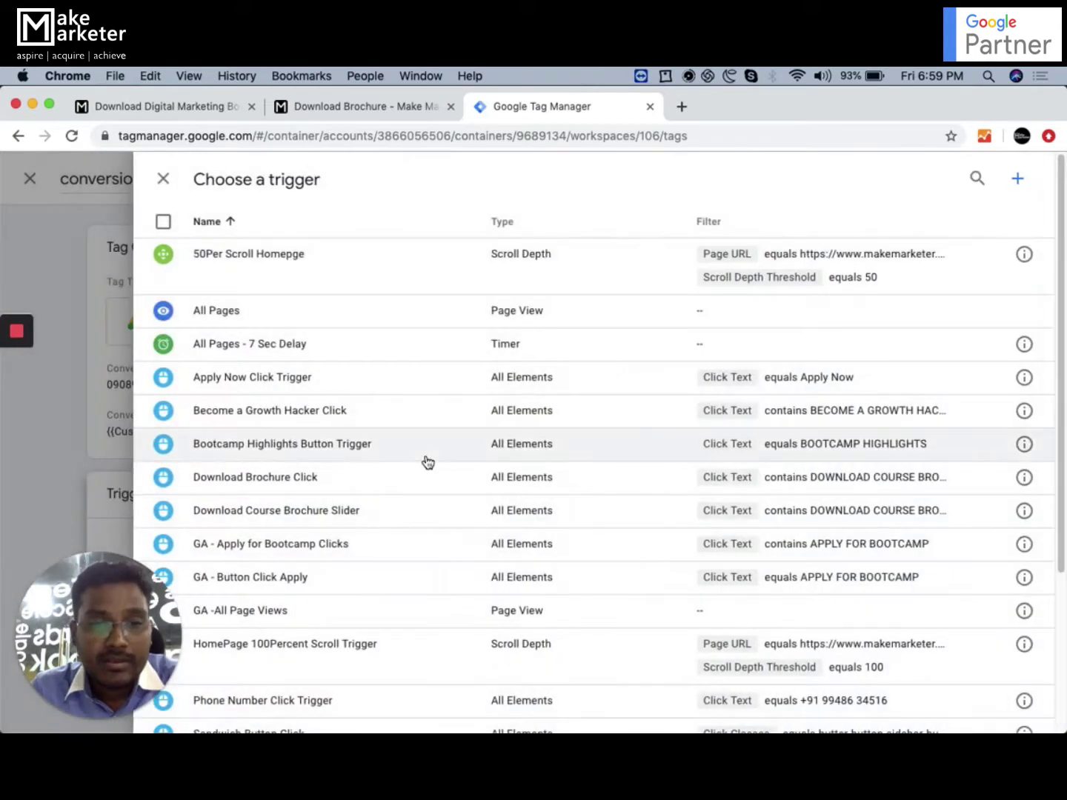
scroll(357, 545, down, 2)
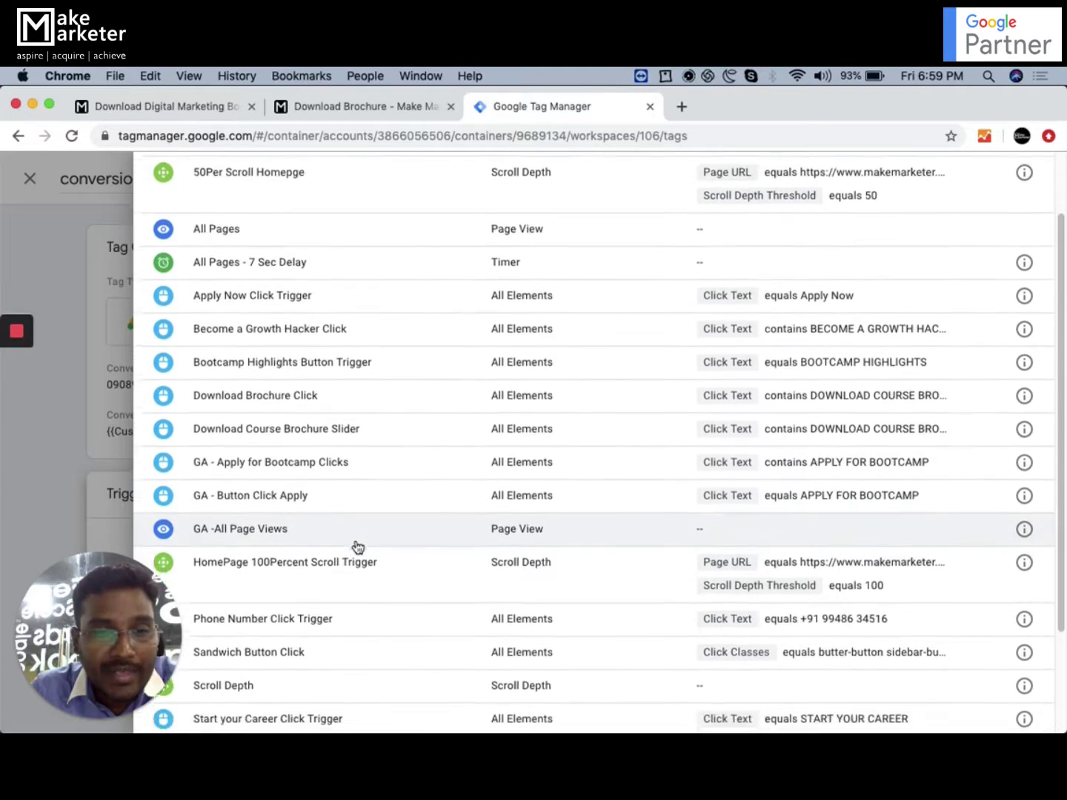
scroll(357, 547, down, 1)
scroll(357, 547, down, 3)
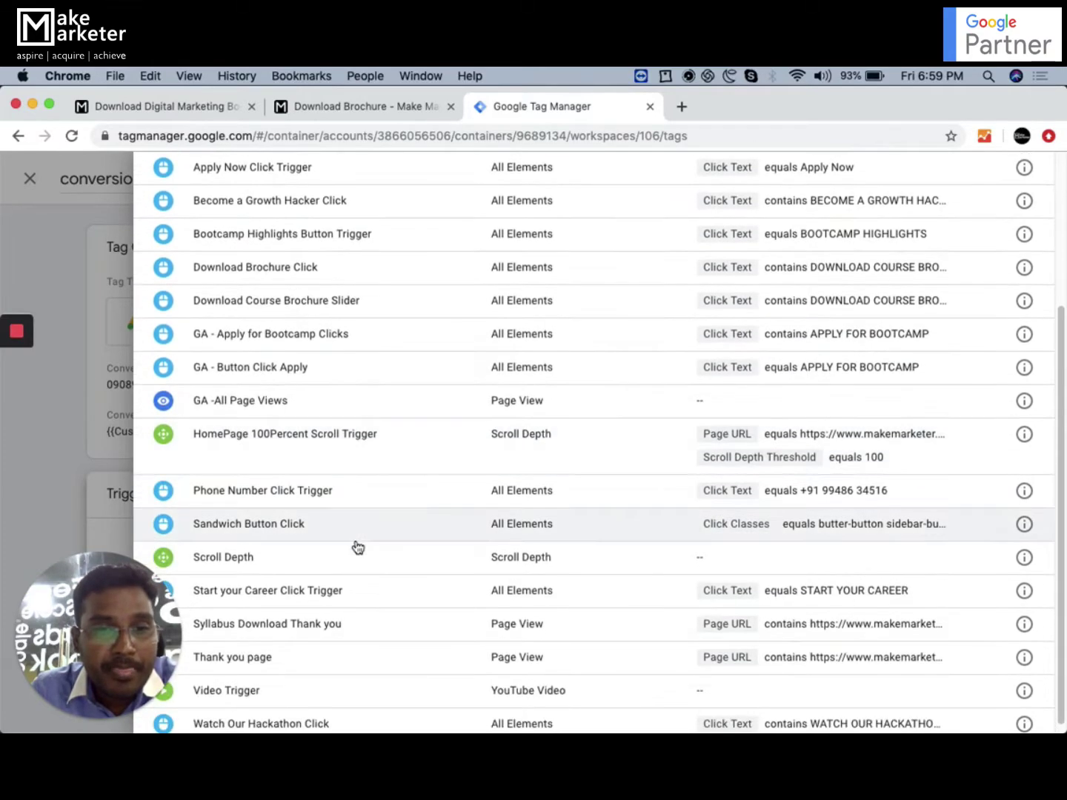
scroll(358, 547, down, 1)
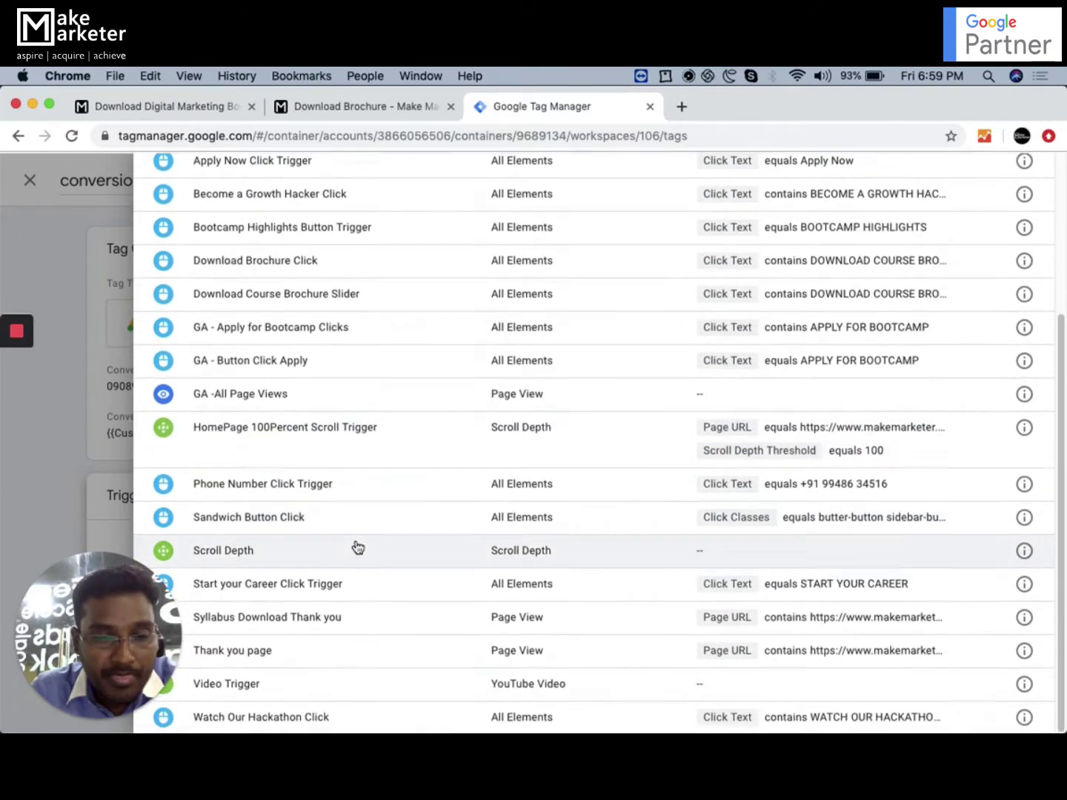
scroll(889, 275, up, 7)
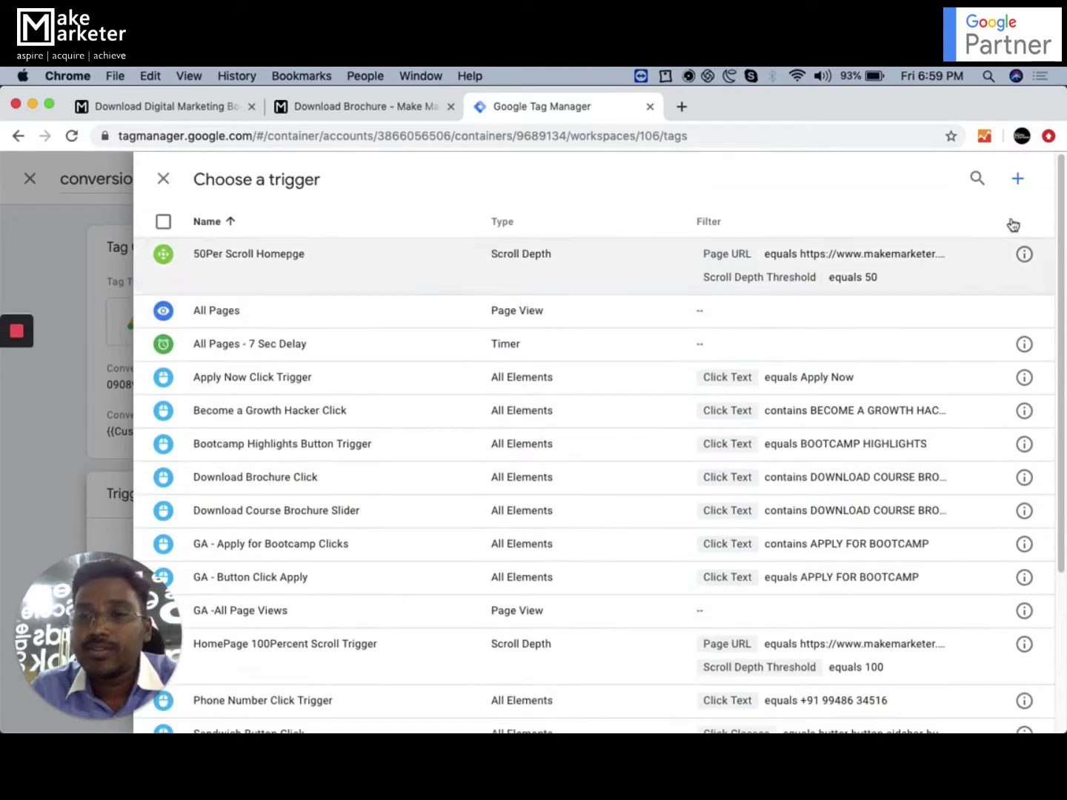
Create a new trigger for the tag and name it "Trigger conversions"
click(1018, 180)
click(265, 180)
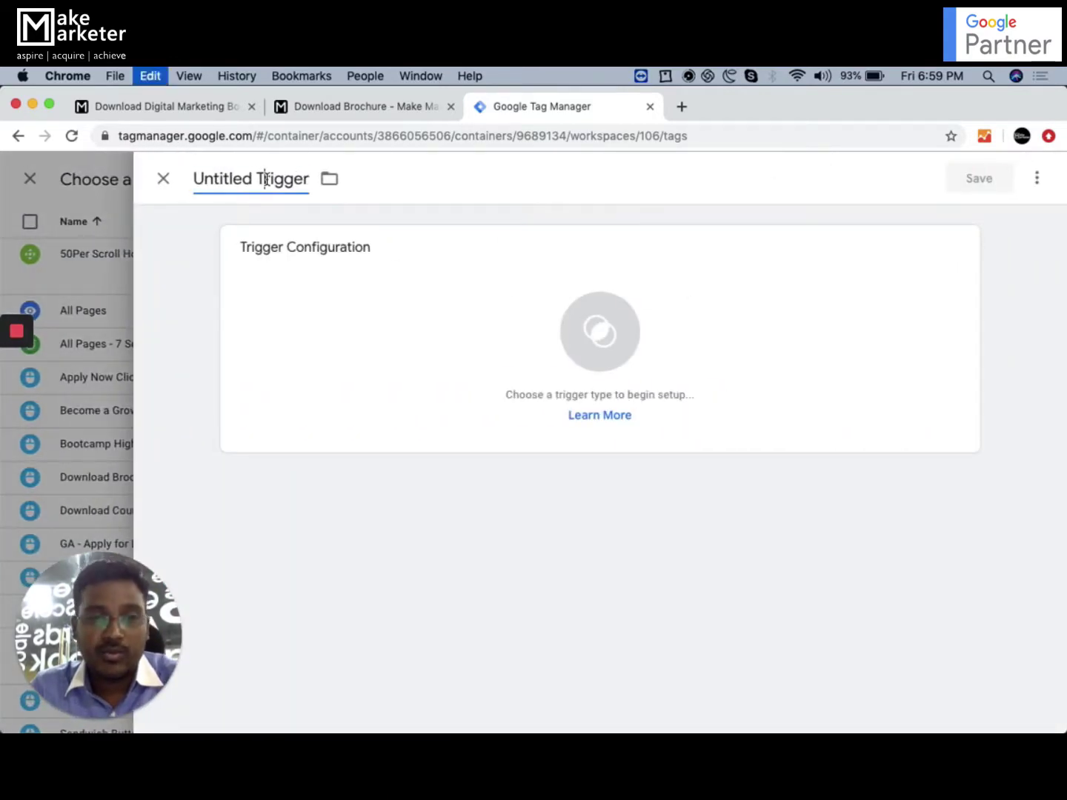
key(super+a)
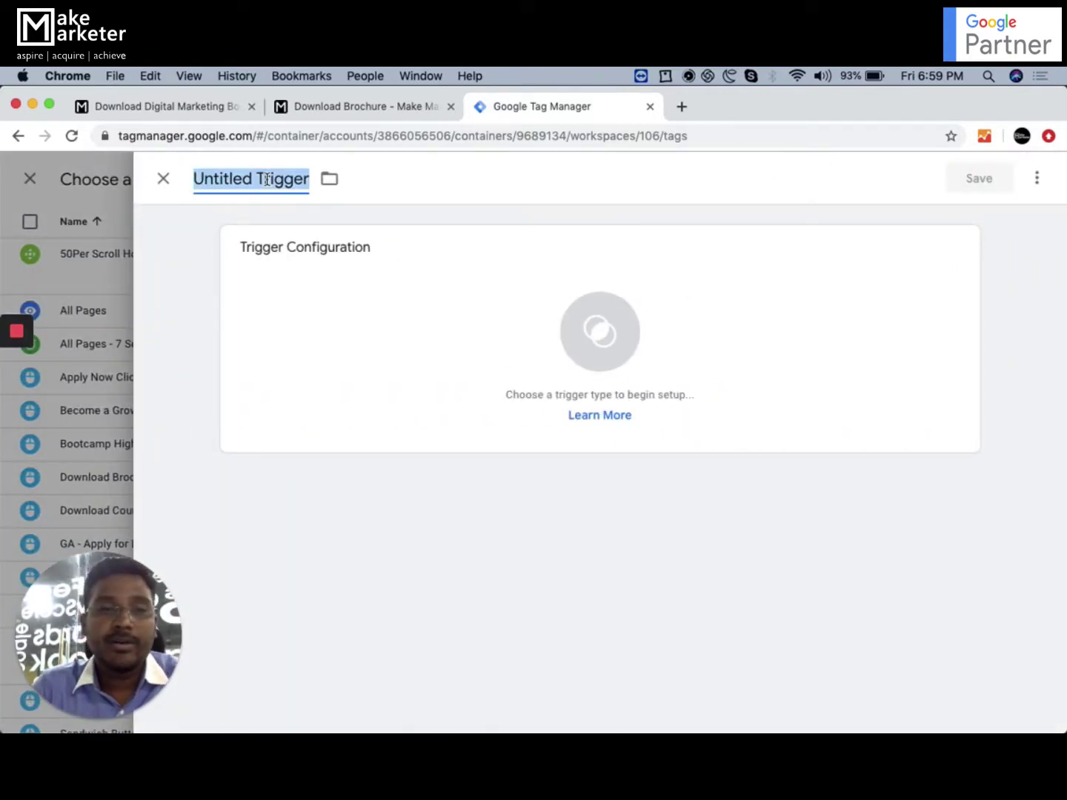
text(Ti)
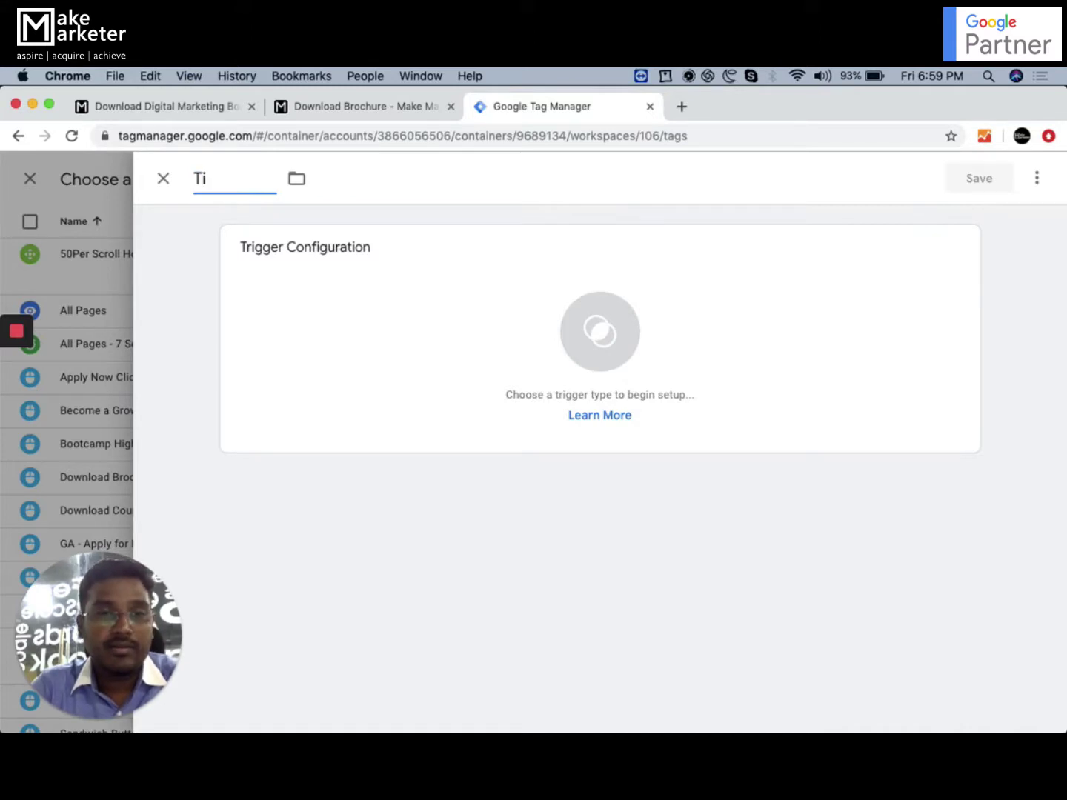
text(igger conversions)
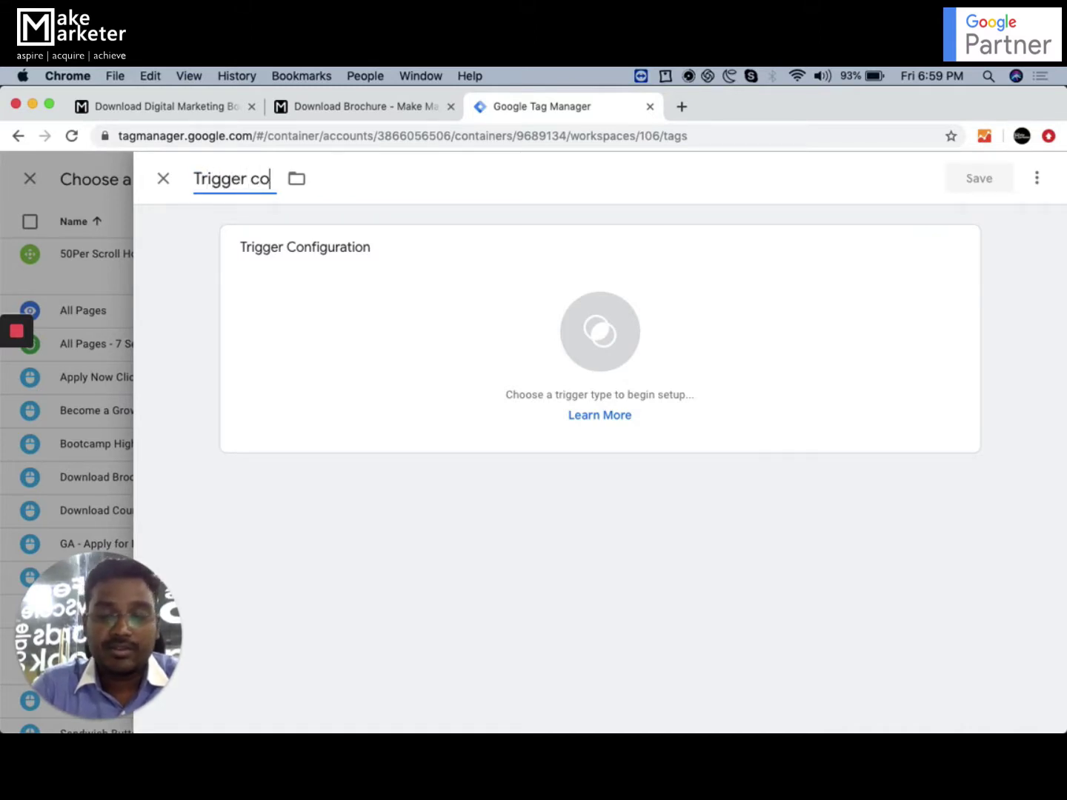
click(567, 364)
click(623, 288)
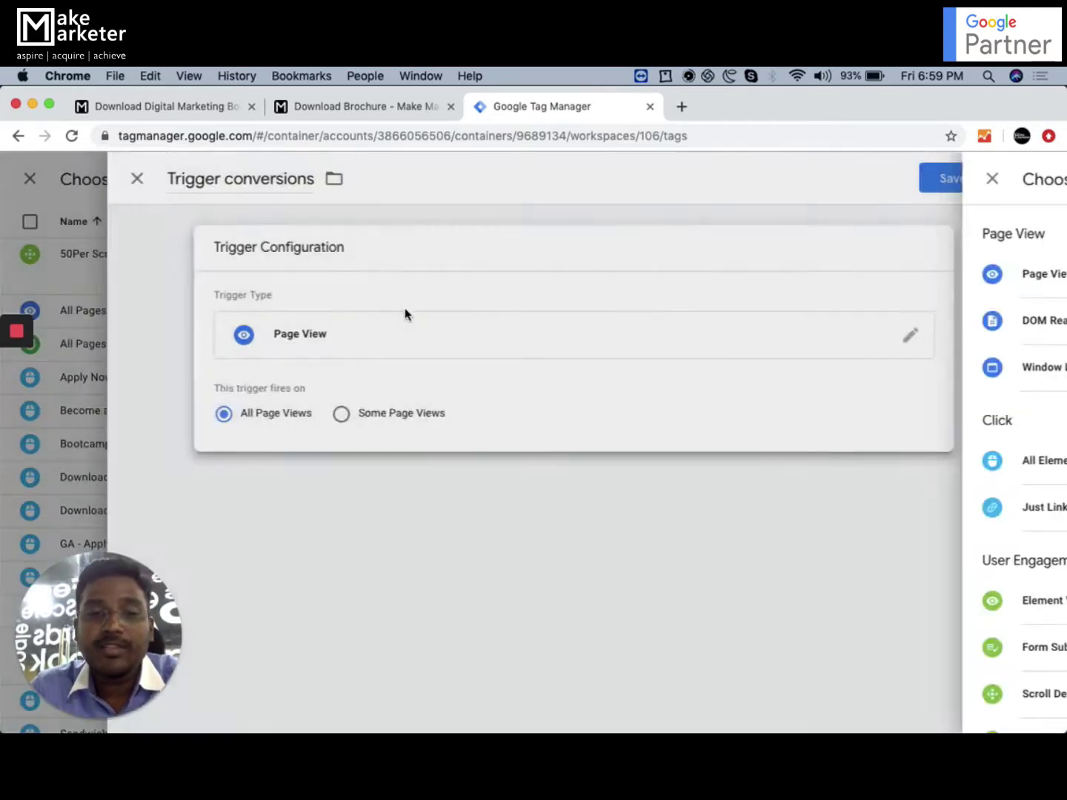
click(368, 413)
click(345, 495)
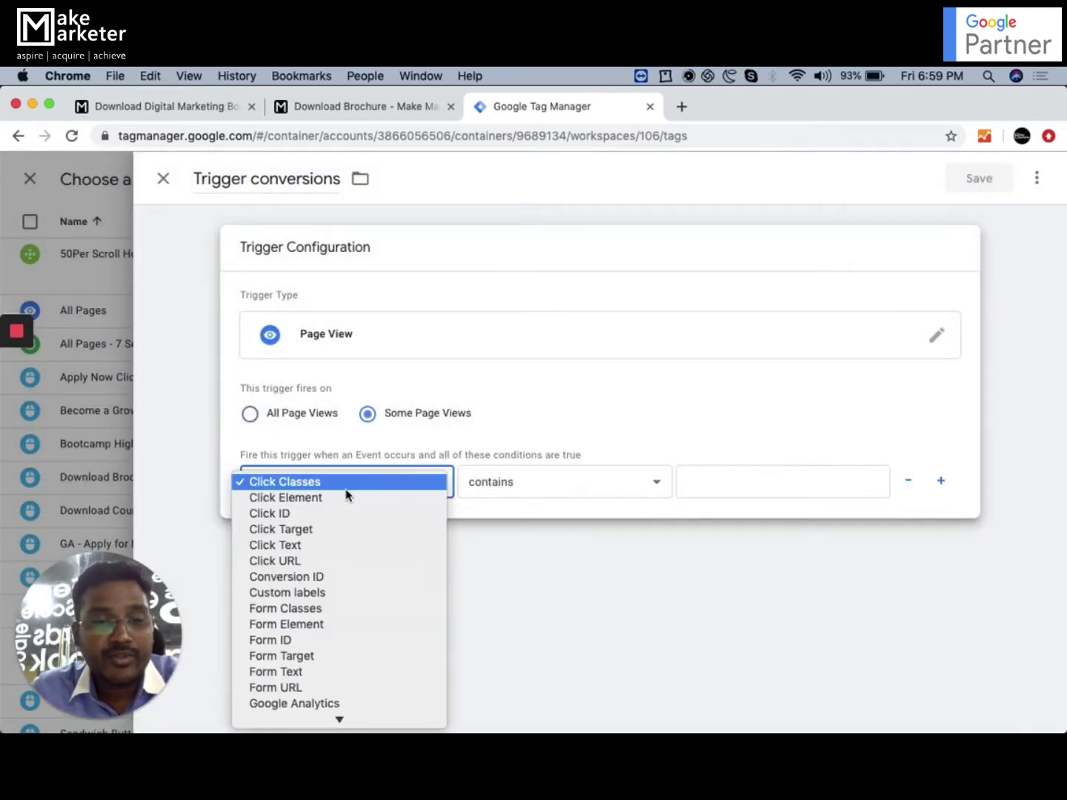
scroll(330, 686, down, 4)
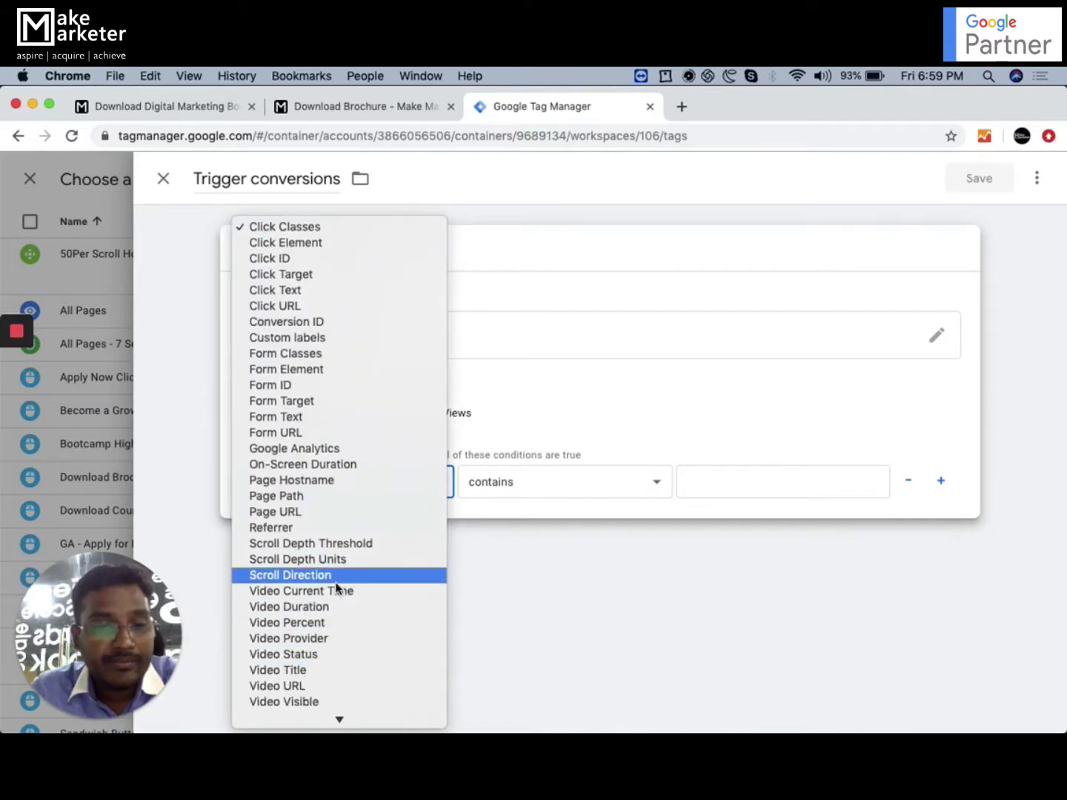
click(699, 483)
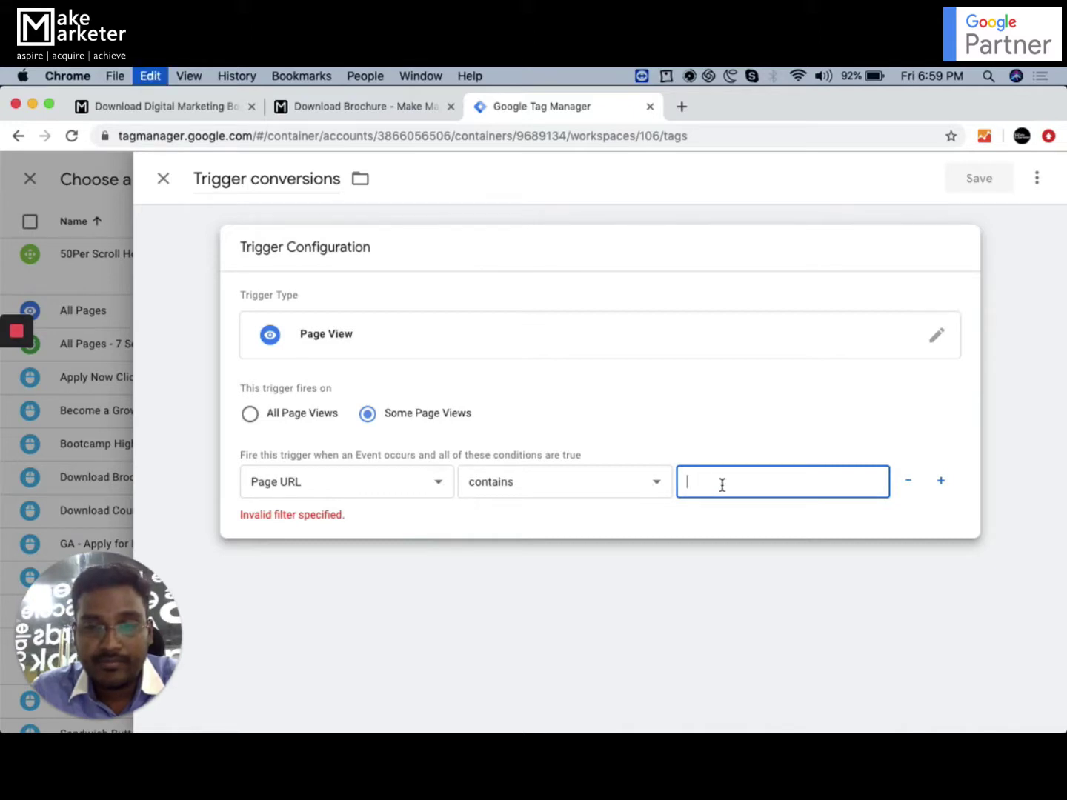
key(super+v)
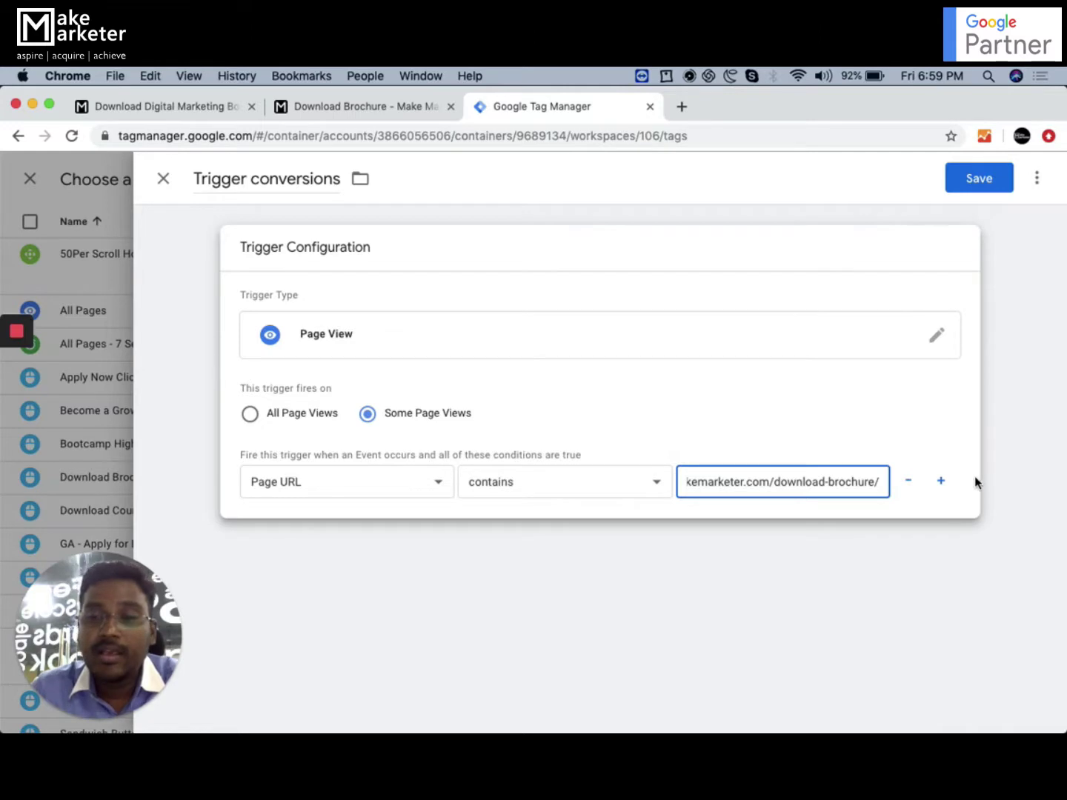
Add a second condition row, remove it again, and save the trigger so it is attached to the tag
click(942, 483)
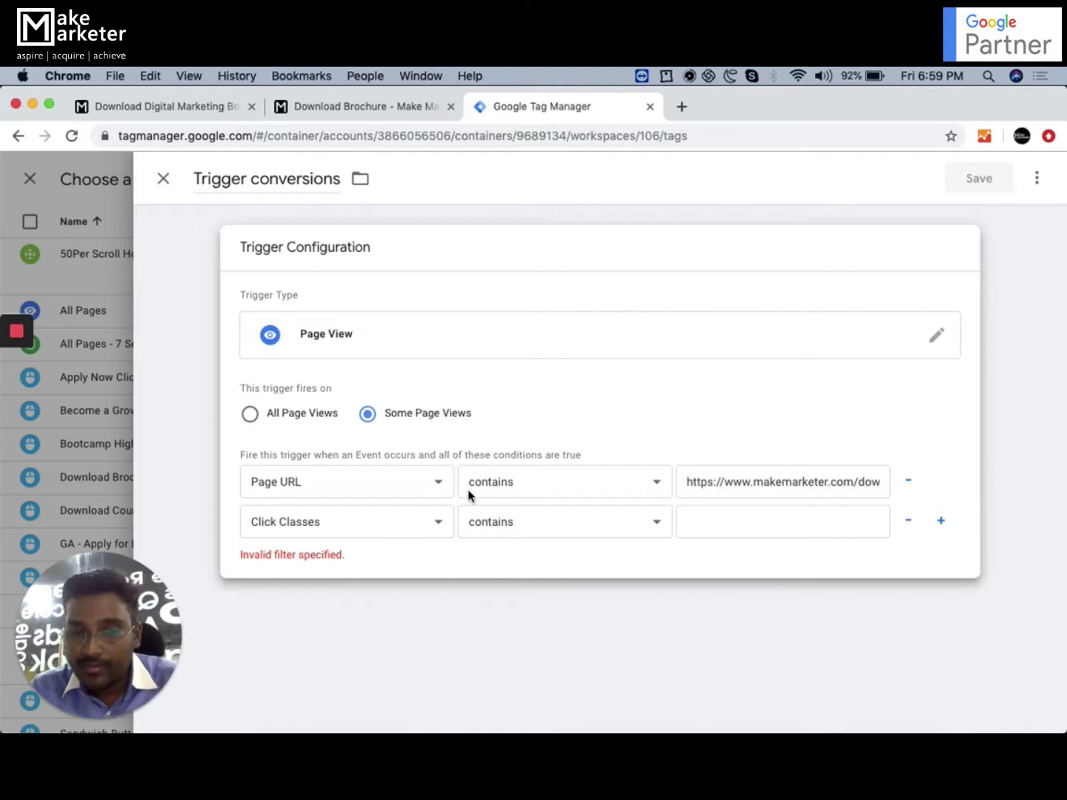
click(908, 521)
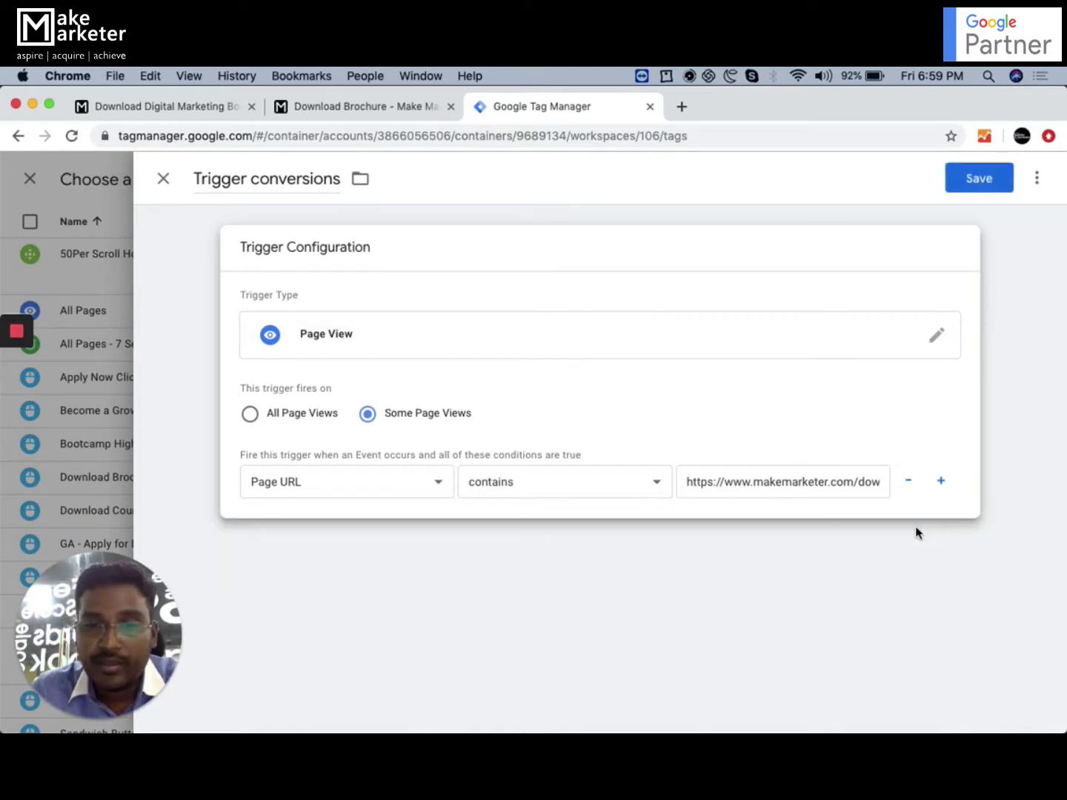
click(978, 178)
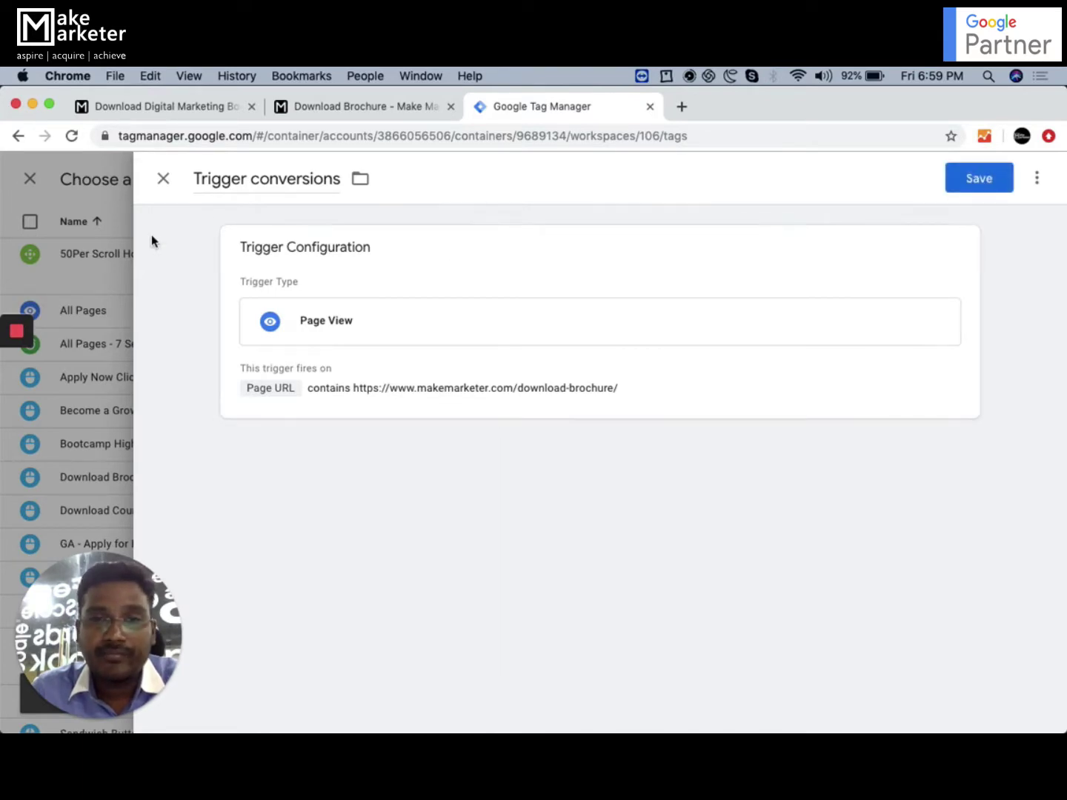
click(165, 185)
click(163, 185)
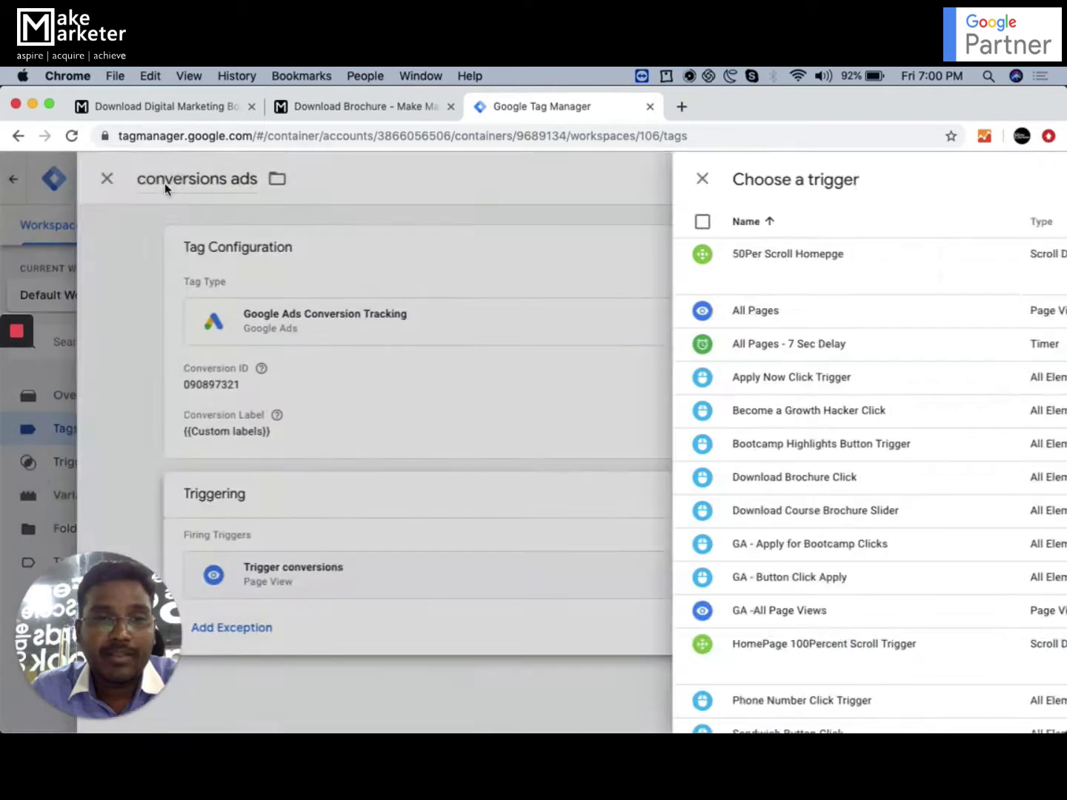
click(164, 182)
click(573, 376)
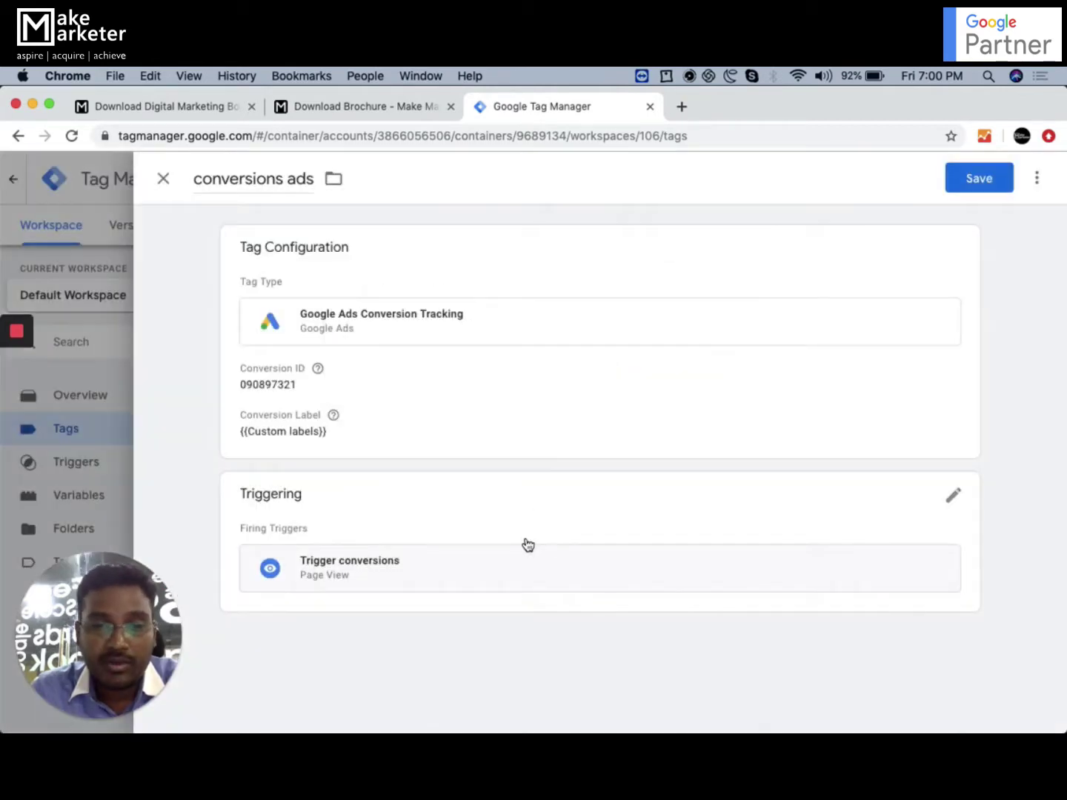
click(650, 578)
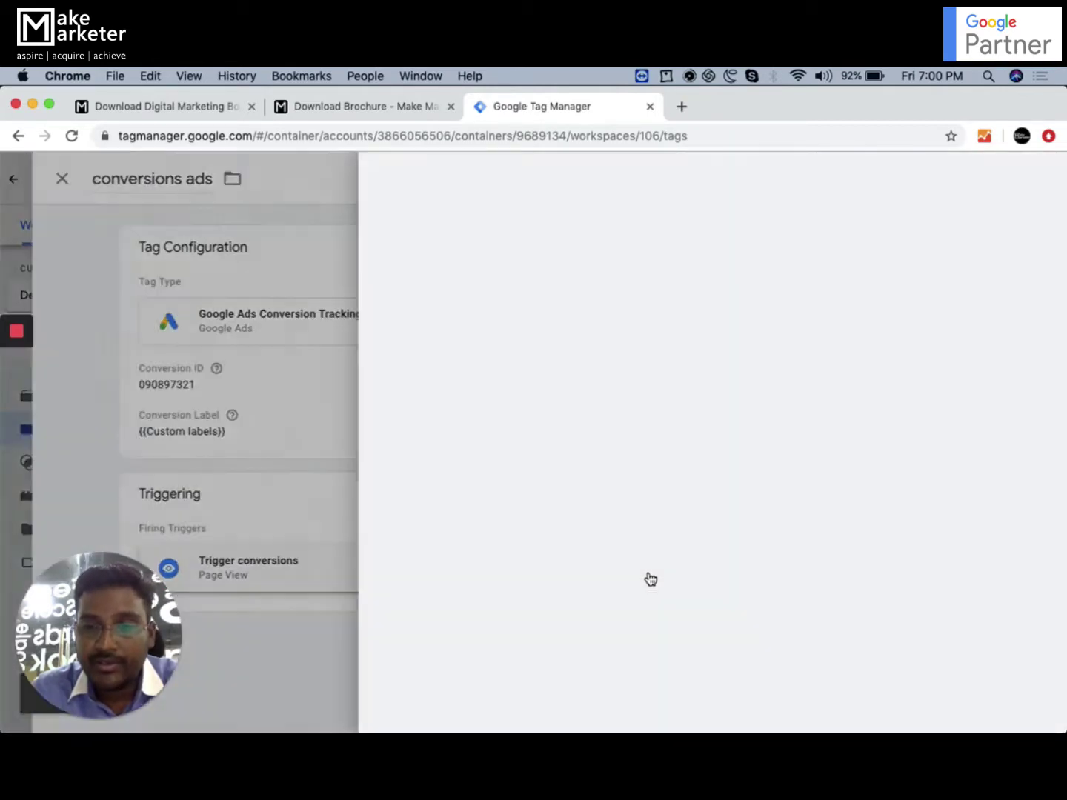
click(163, 178)
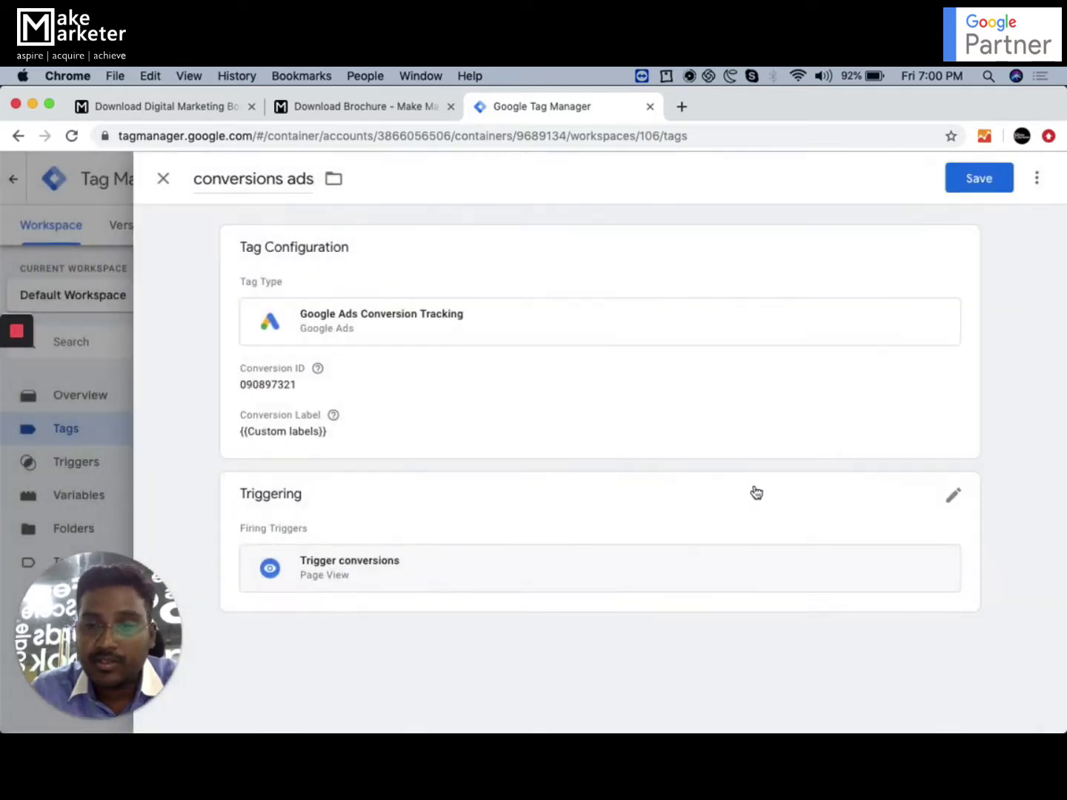
Add another firing trigger to the tag by creating a new one named "Thank you page"
click(955, 501)
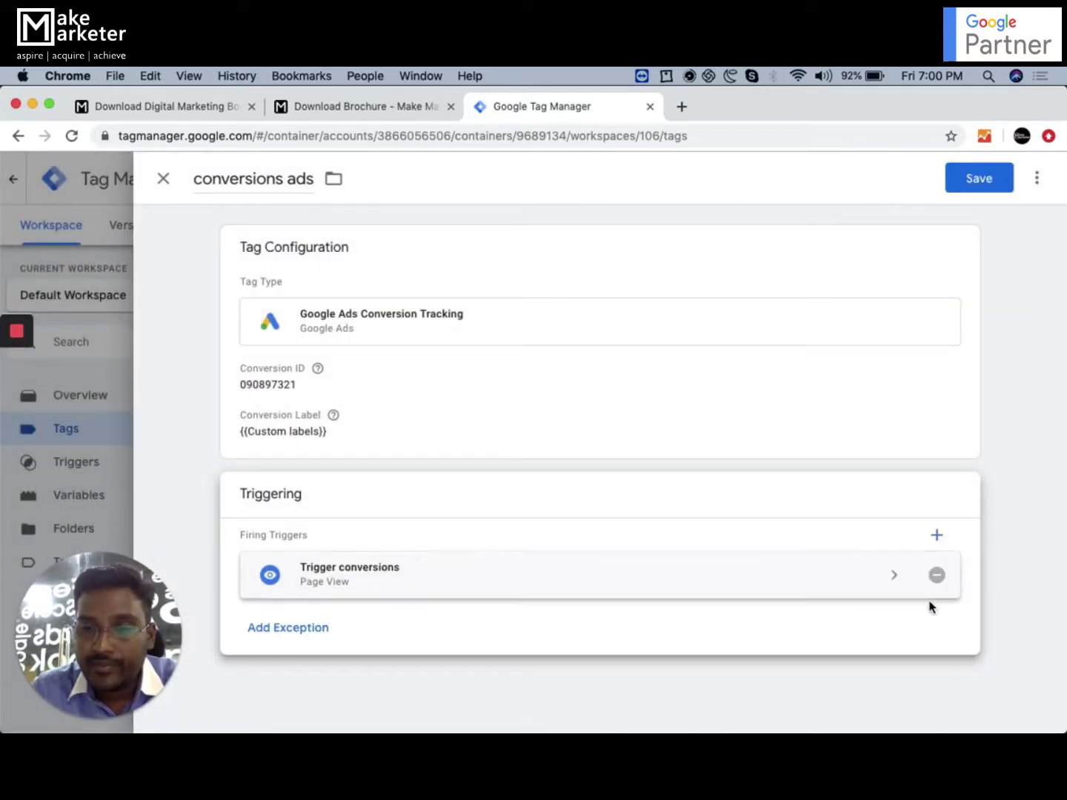
click(938, 535)
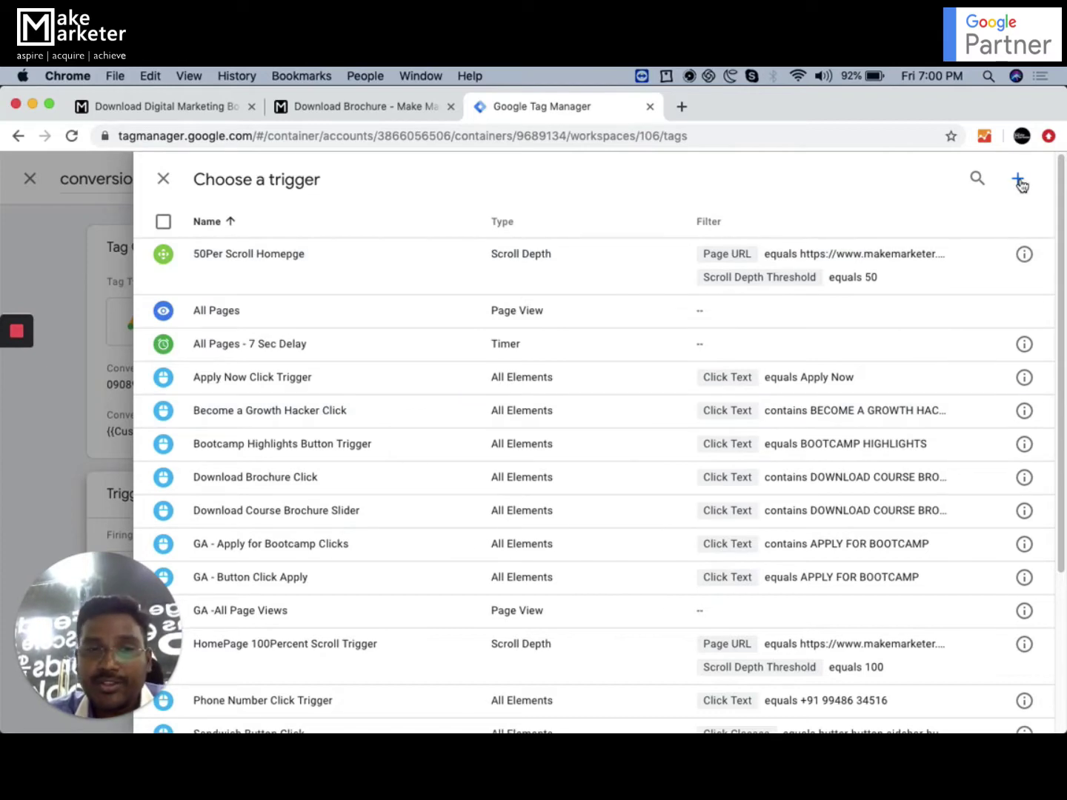
click(1018, 181)
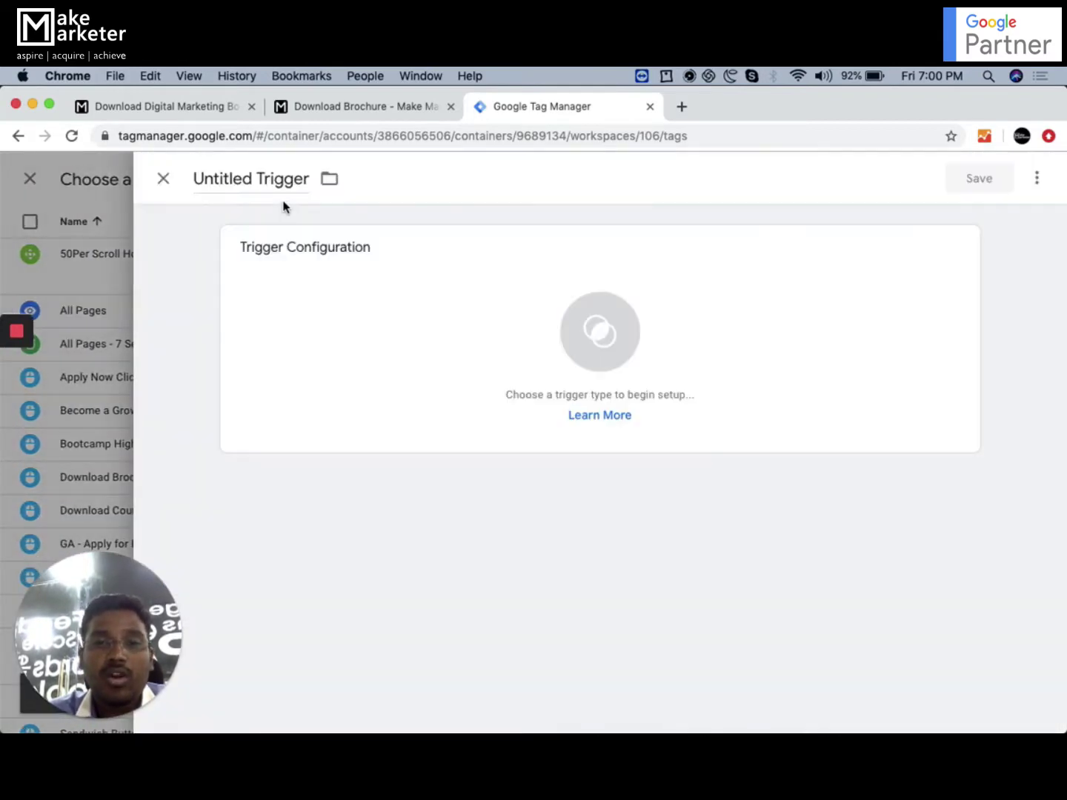
triple_click(260, 186)
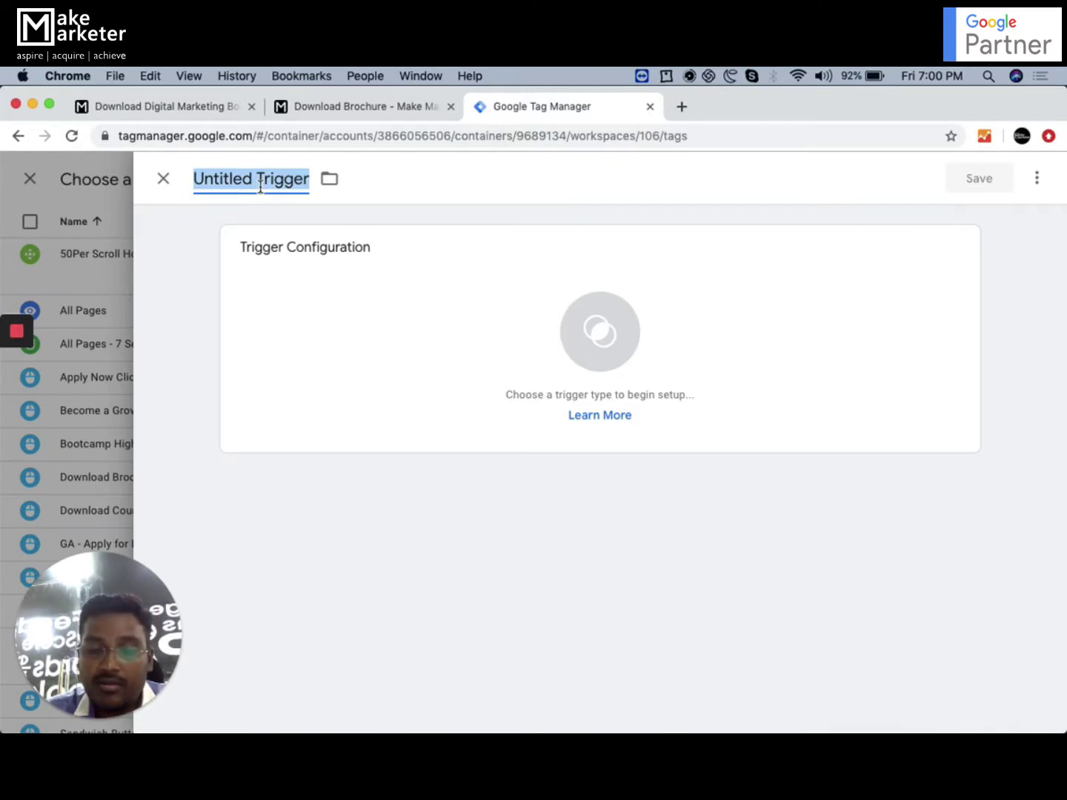
text(Thank you page)
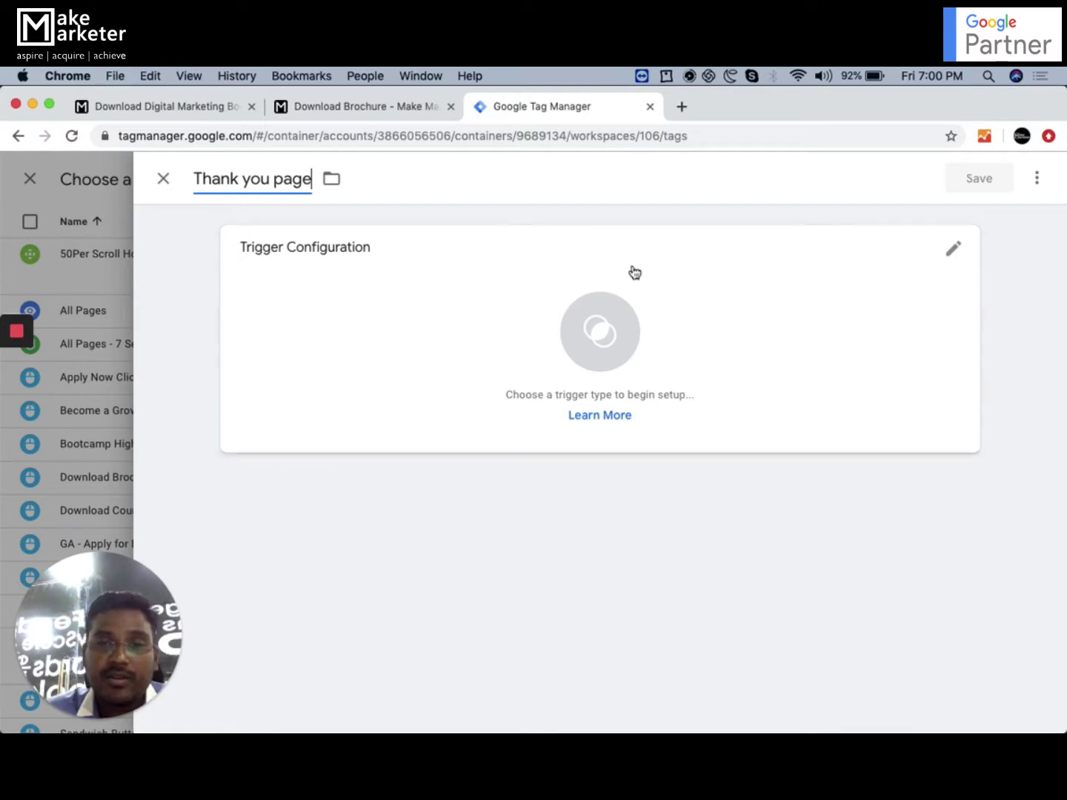
click(633, 326)
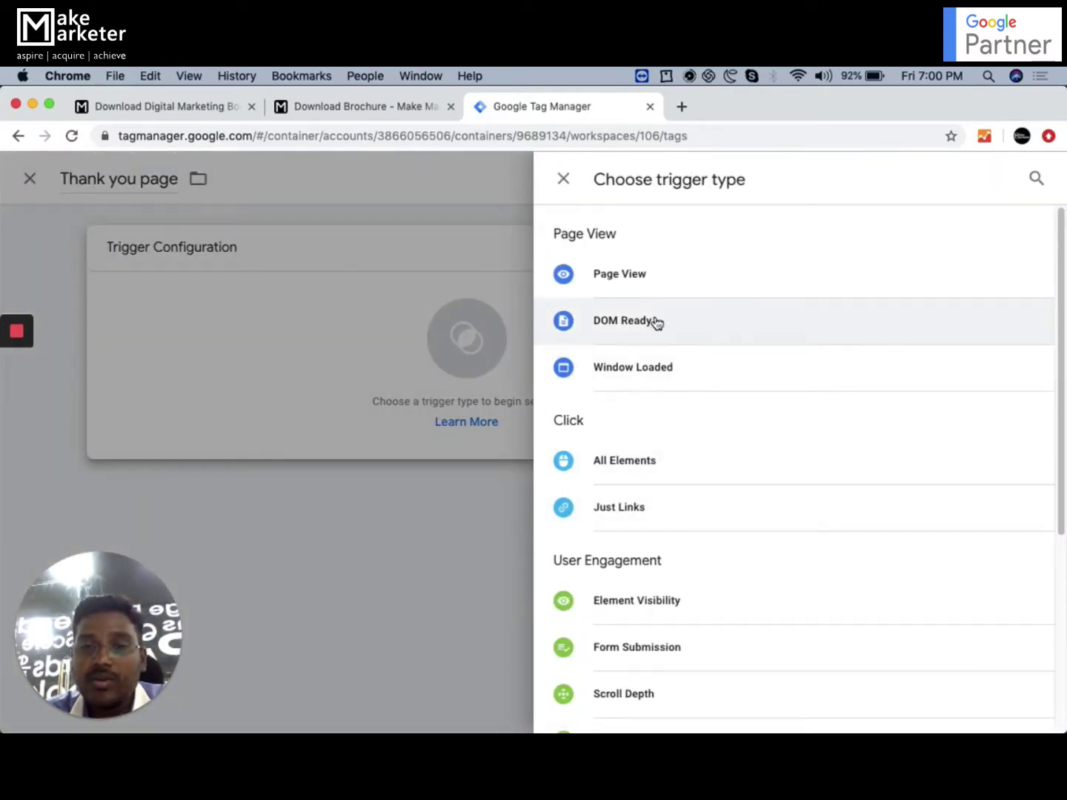
click(652, 287)
click(429, 423)
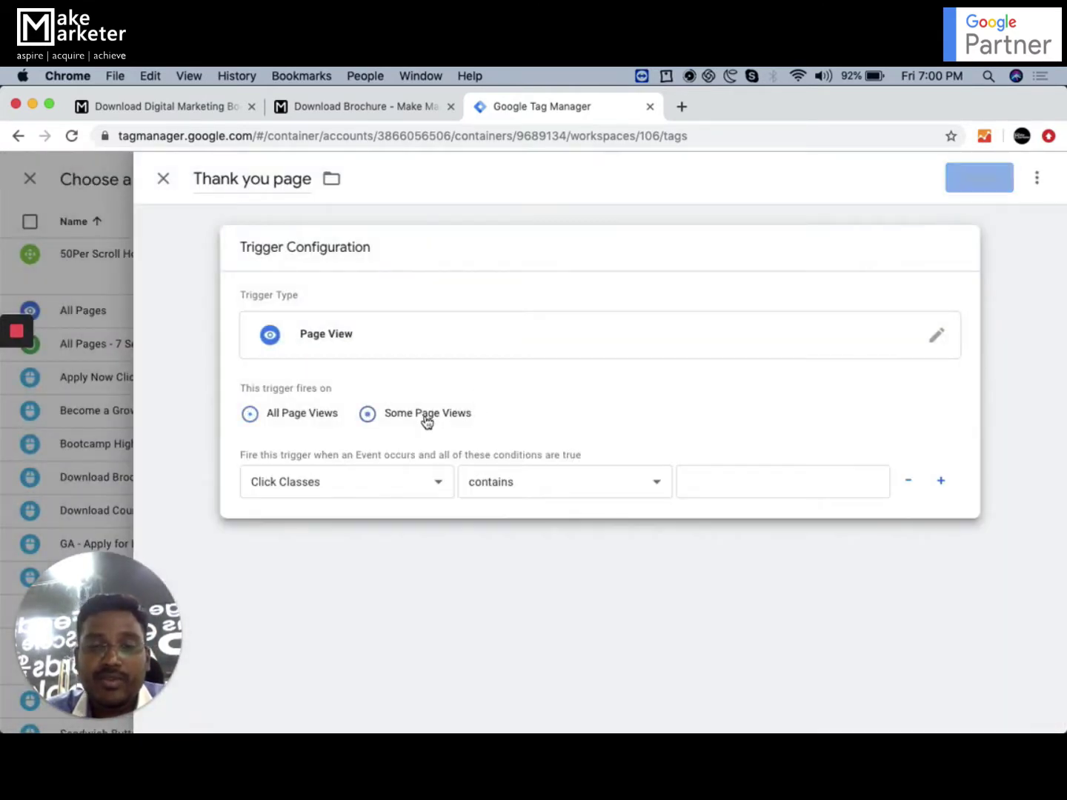
click(369, 490)
scroll(323, 674, down, 5)
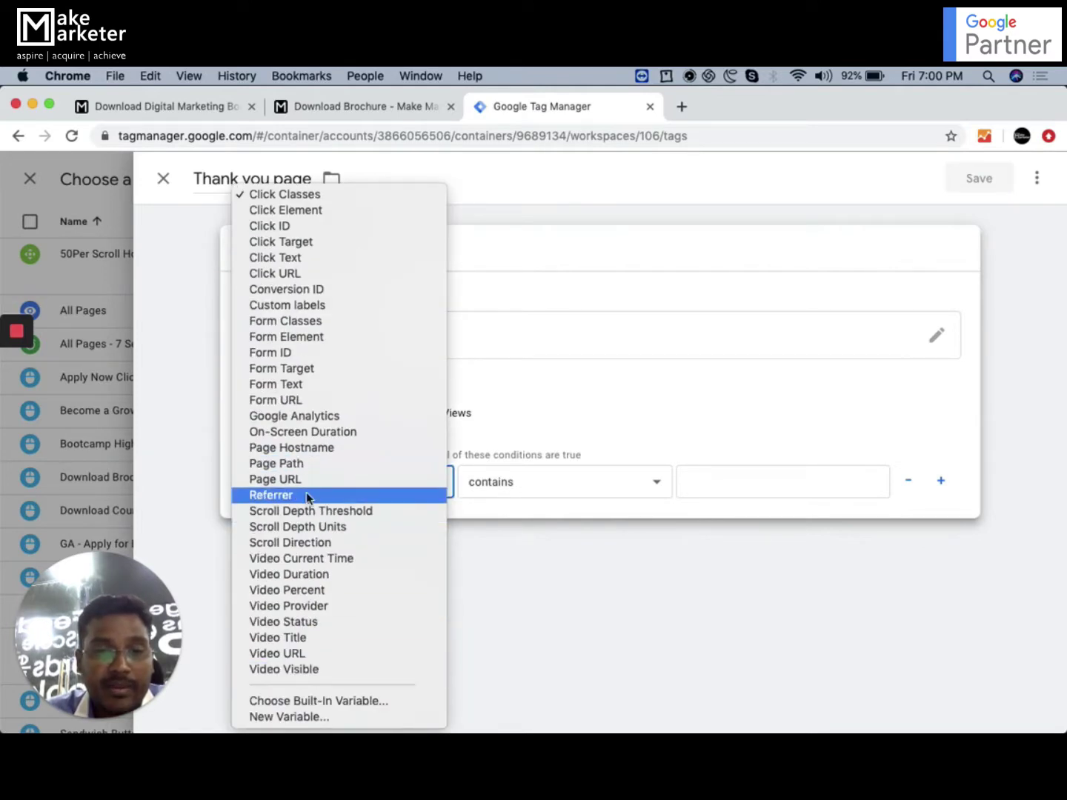
click(687, 488)
click(723, 482)
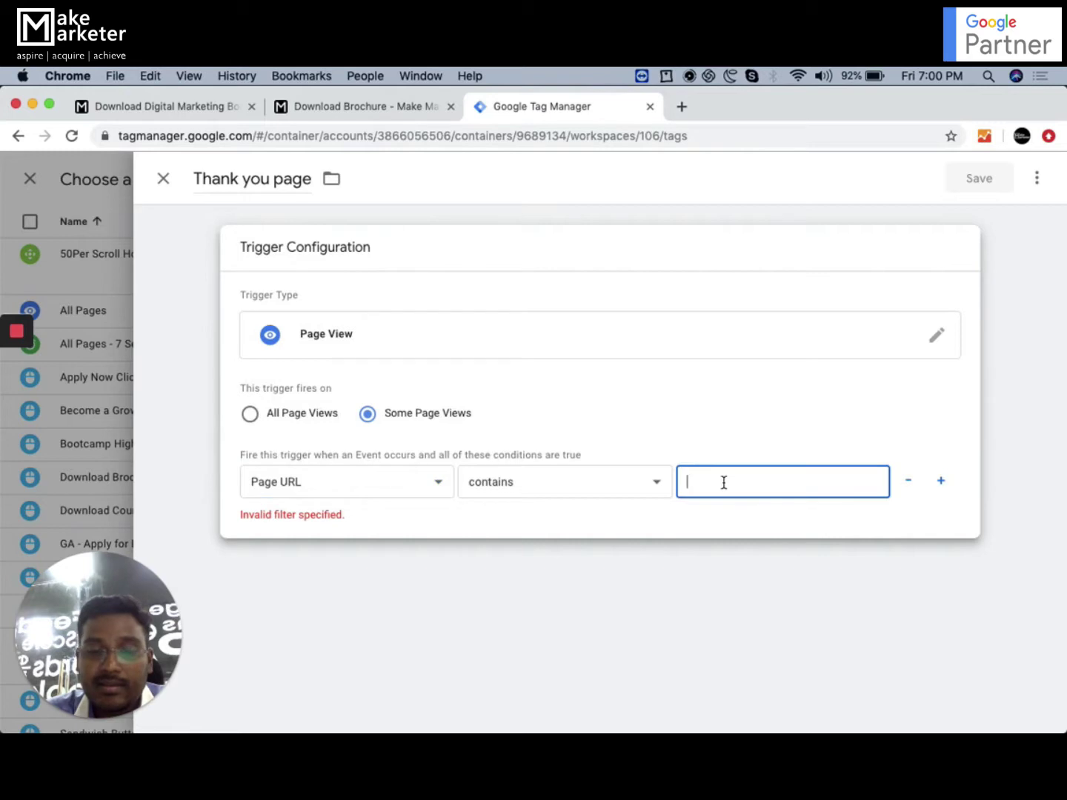
text(makemarketer.com/download-brochure)
scroll(783, 483, left, 5)
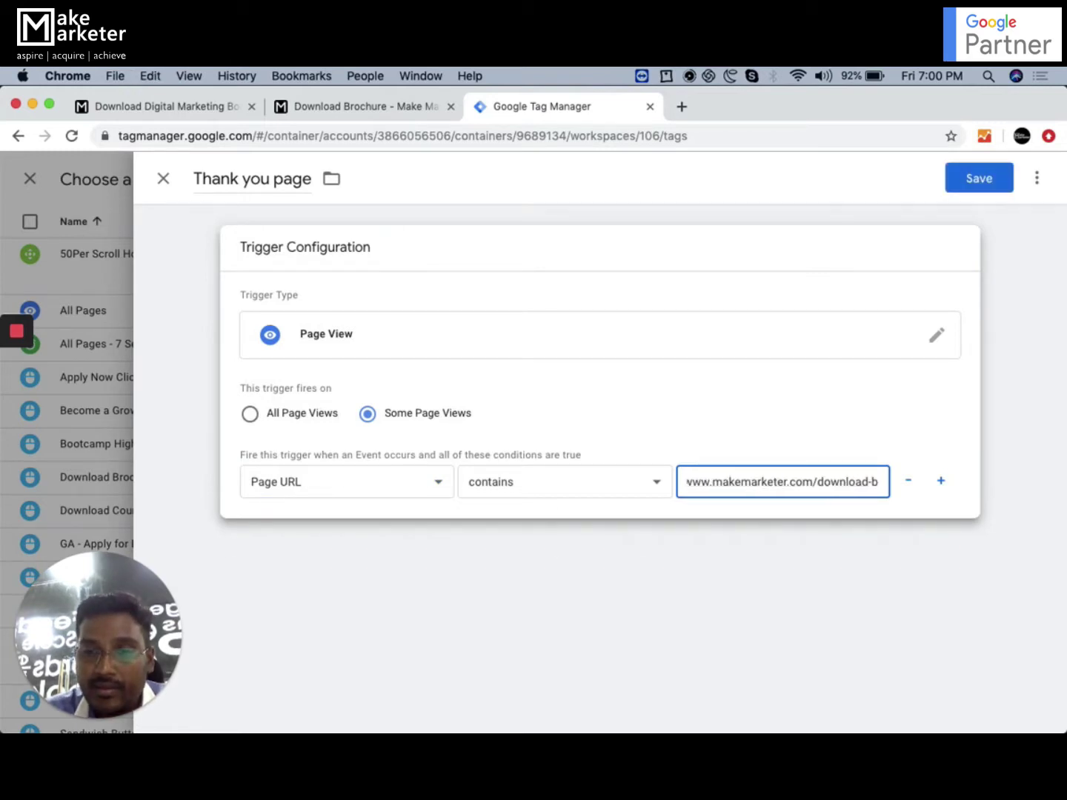
text(apply-thank-you)
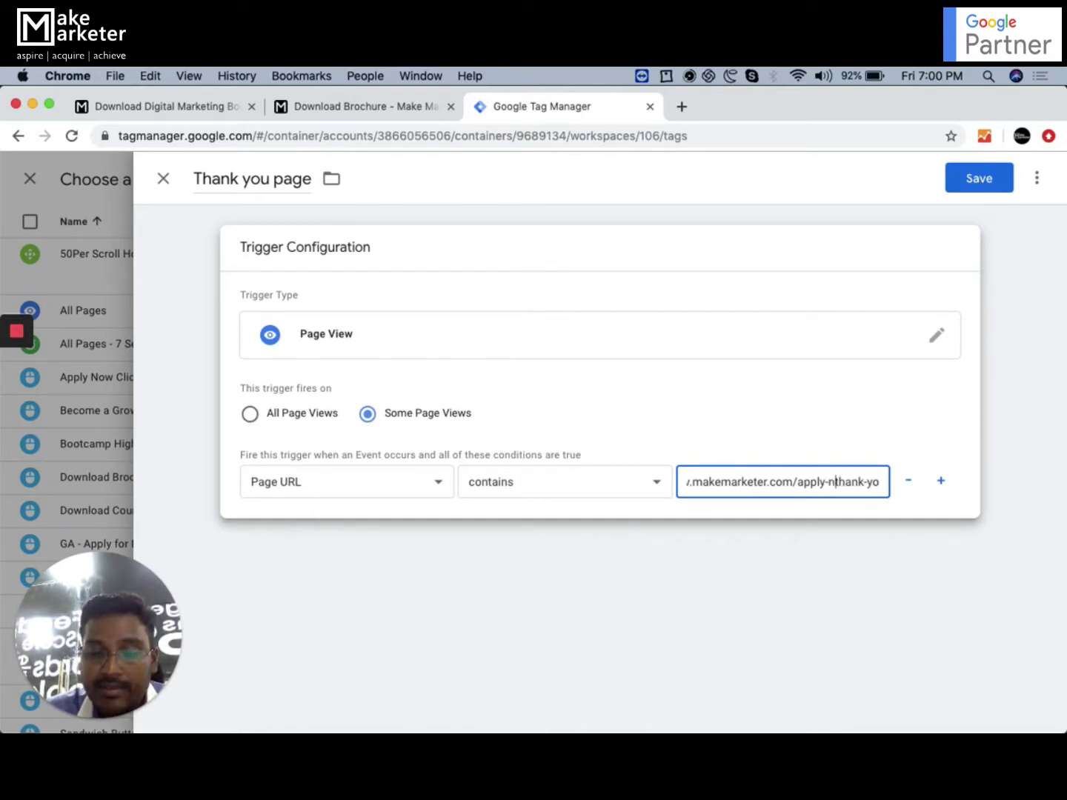
click(979, 184)
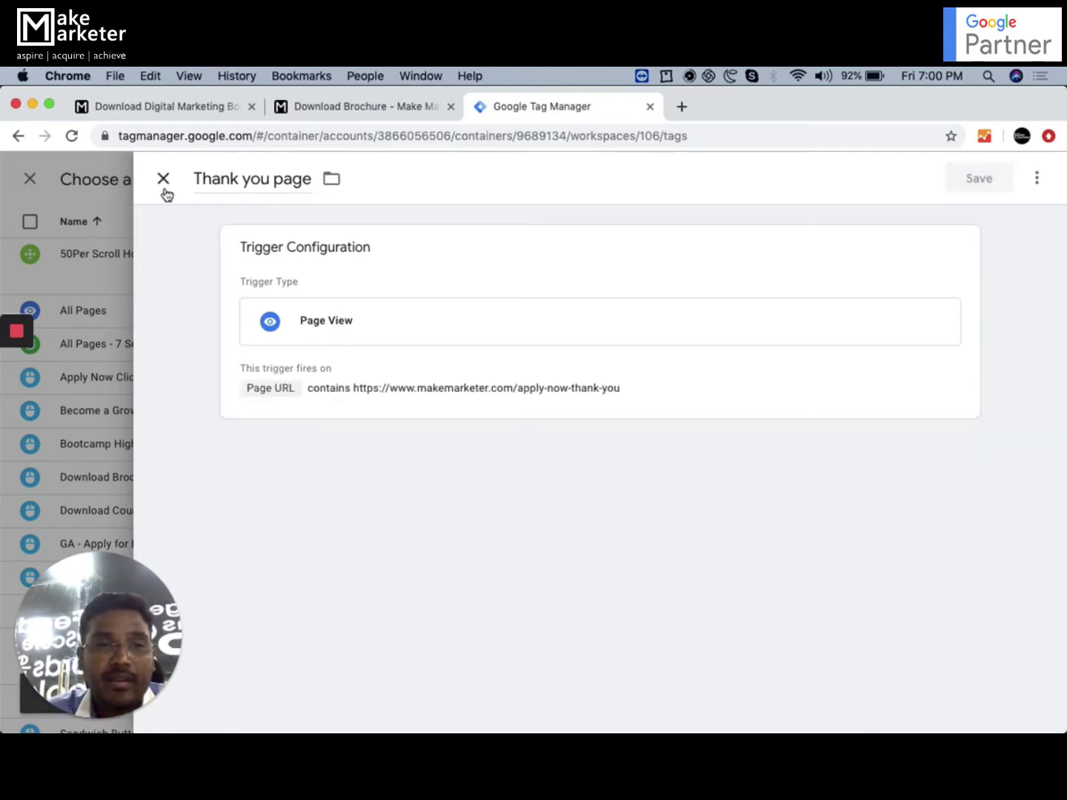
Rename the trigger "Thank you page test" and save it so it is attached to the tag
click(304, 179)
text(test)
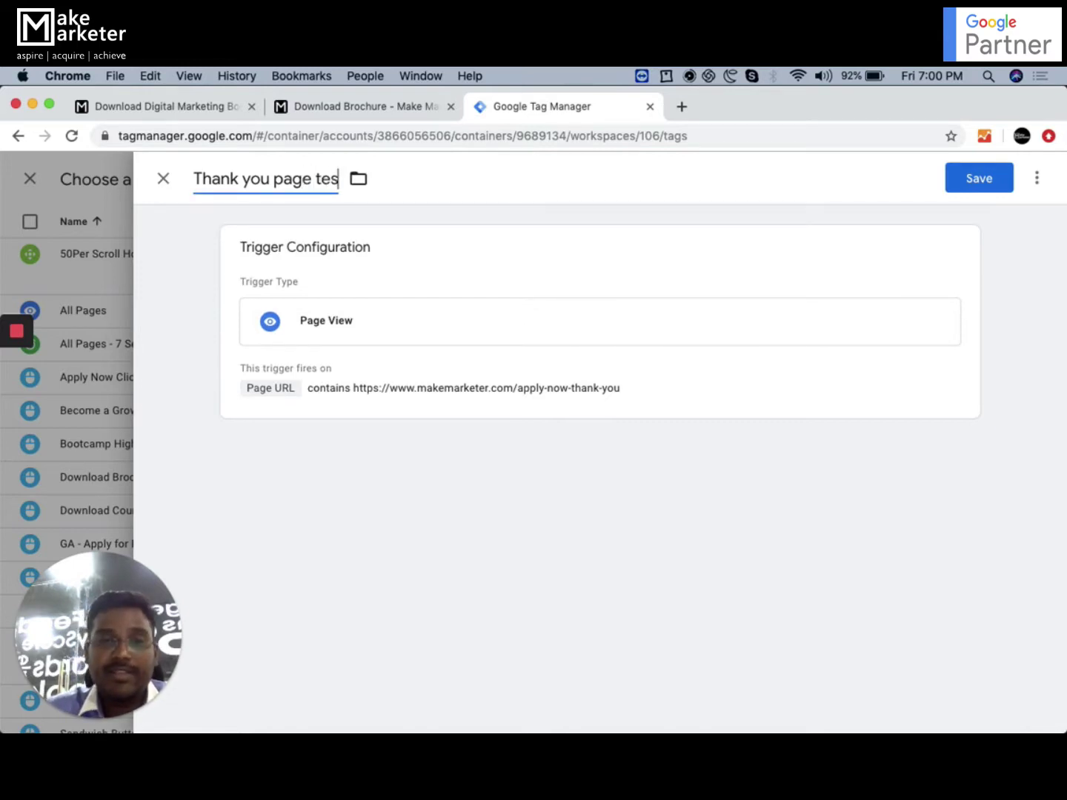
click(1000, 171)
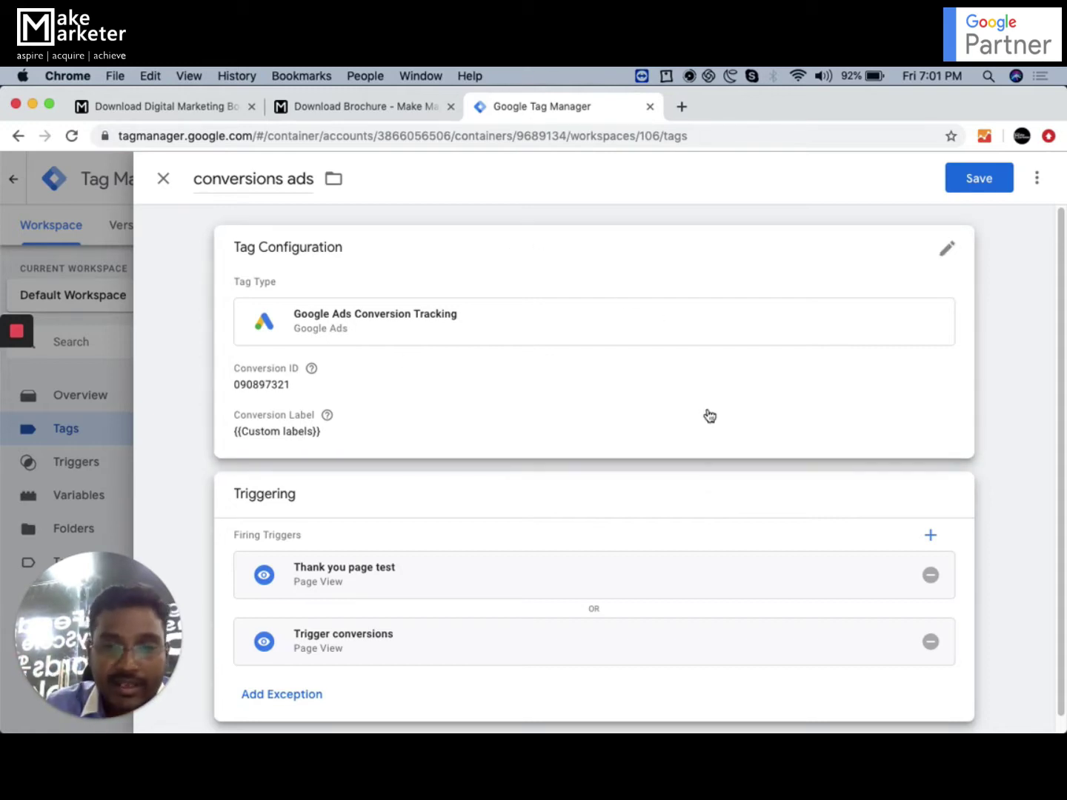
Save the "conversions ads" tag with both firing triggers and close it
scroll(708, 414, down, 1)
click(984, 177)
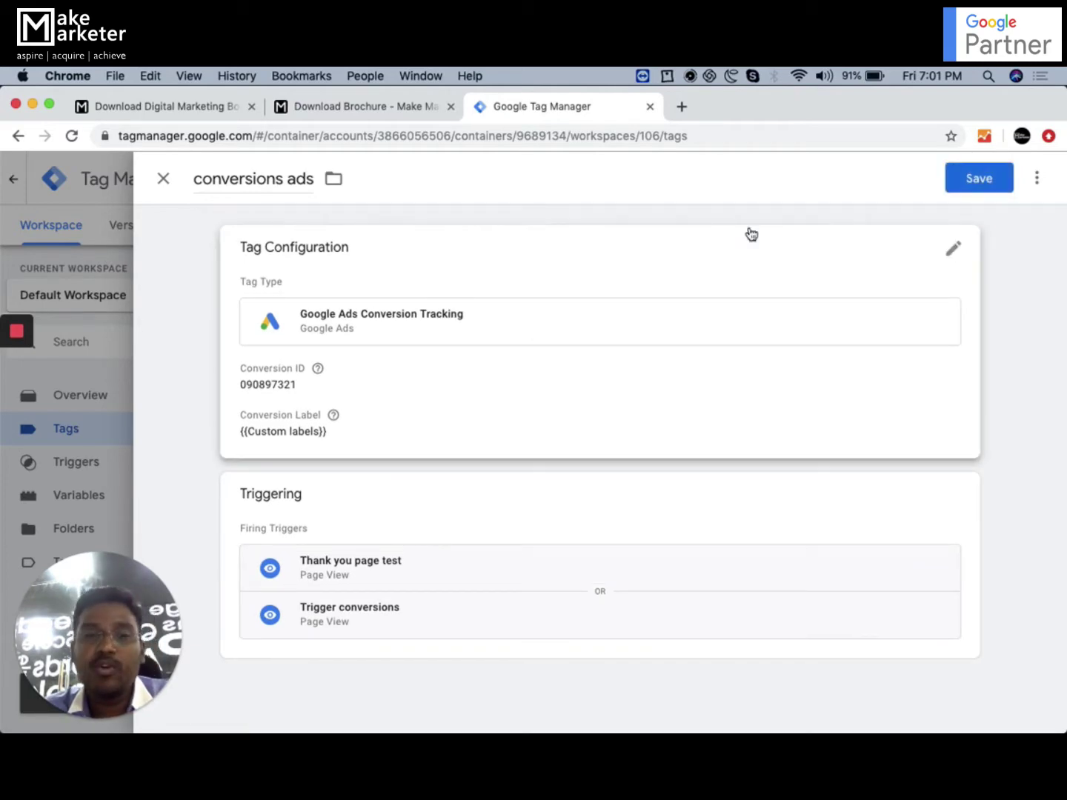
click(164, 178)
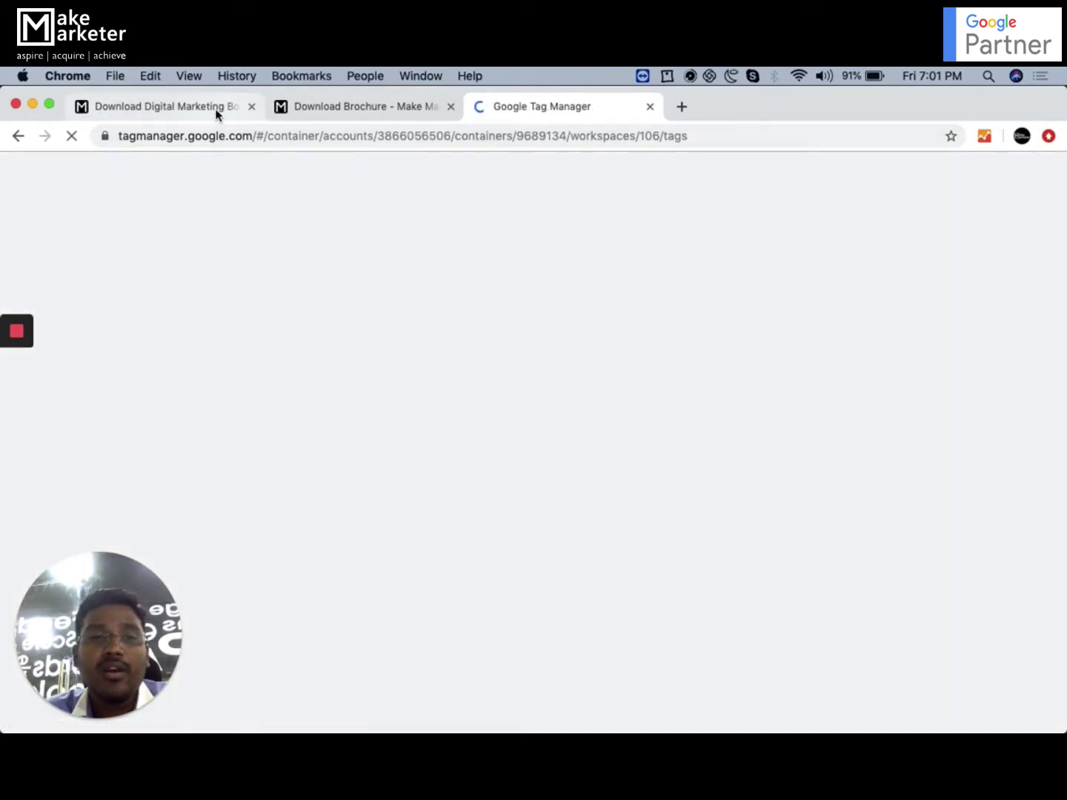
click(216, 110)
click(367, 106)
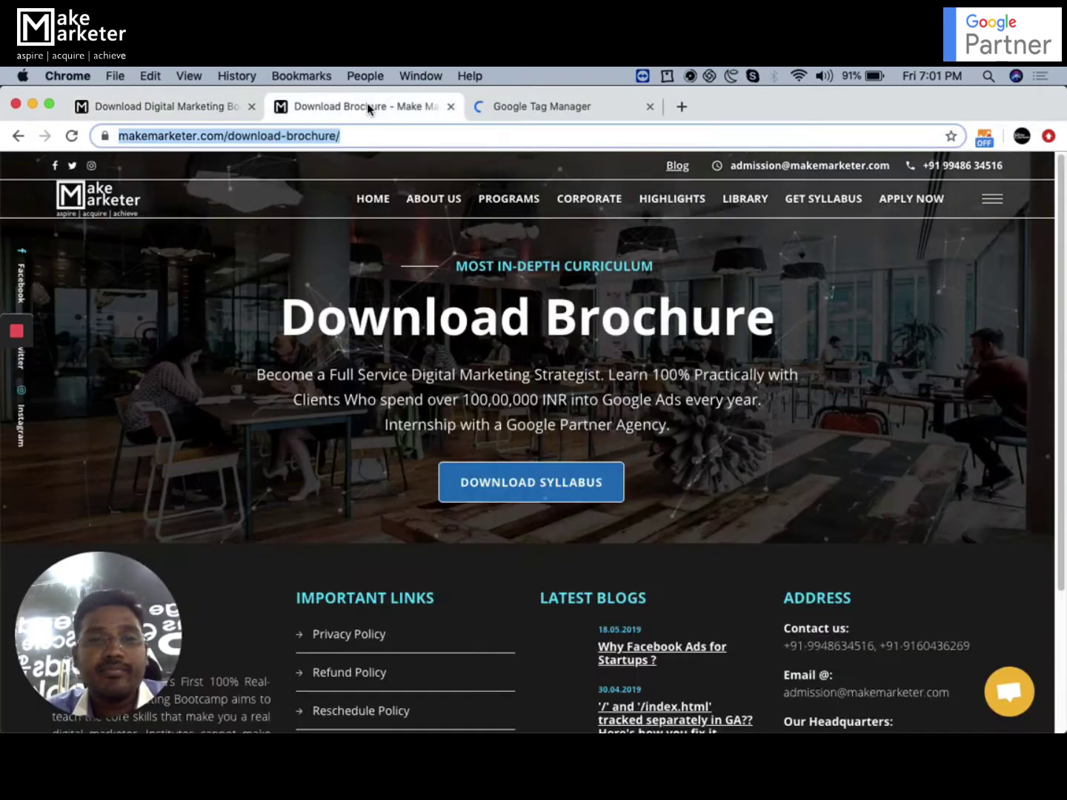
click(215, 109)
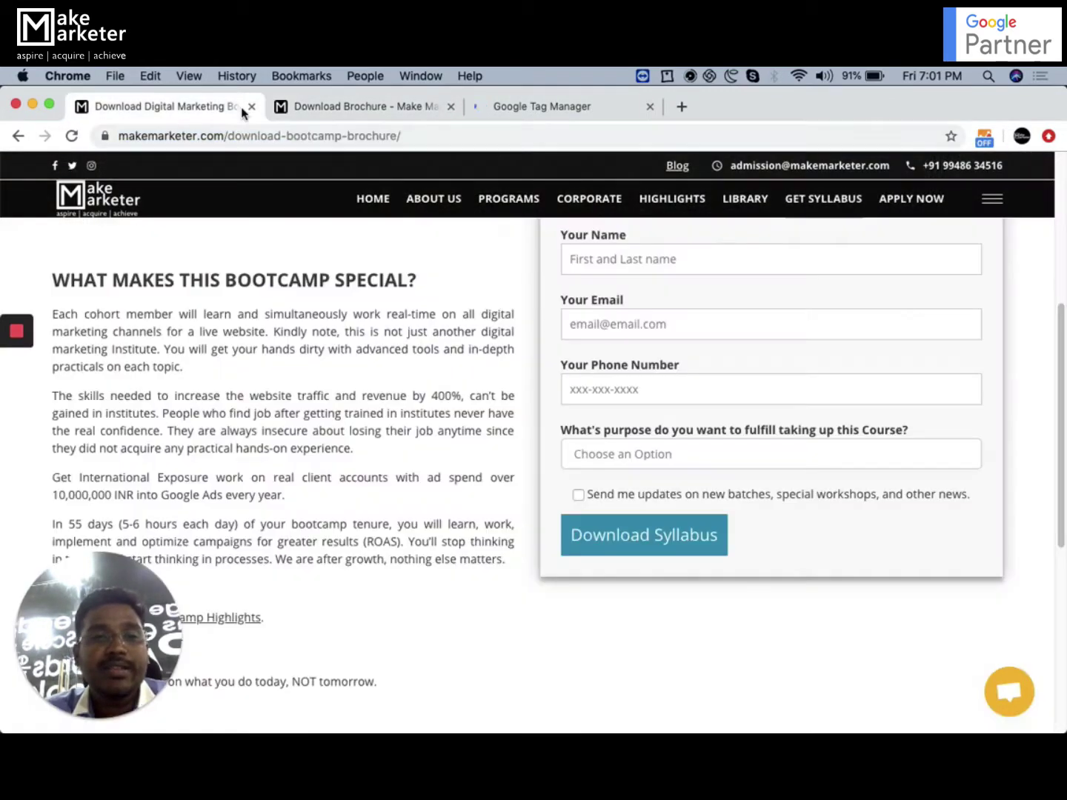
click(423, 138)
click(425, 142)
double_click(423, 138)
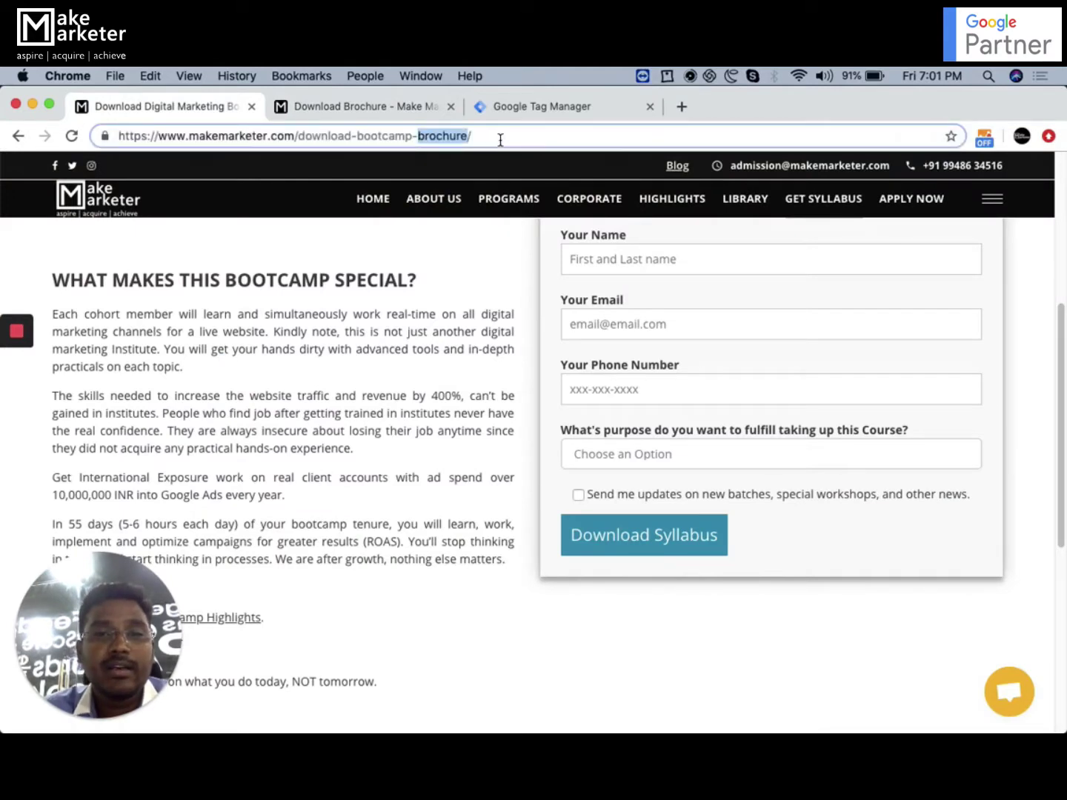
click(498, 135)
drag(466, 140, 300, 137)
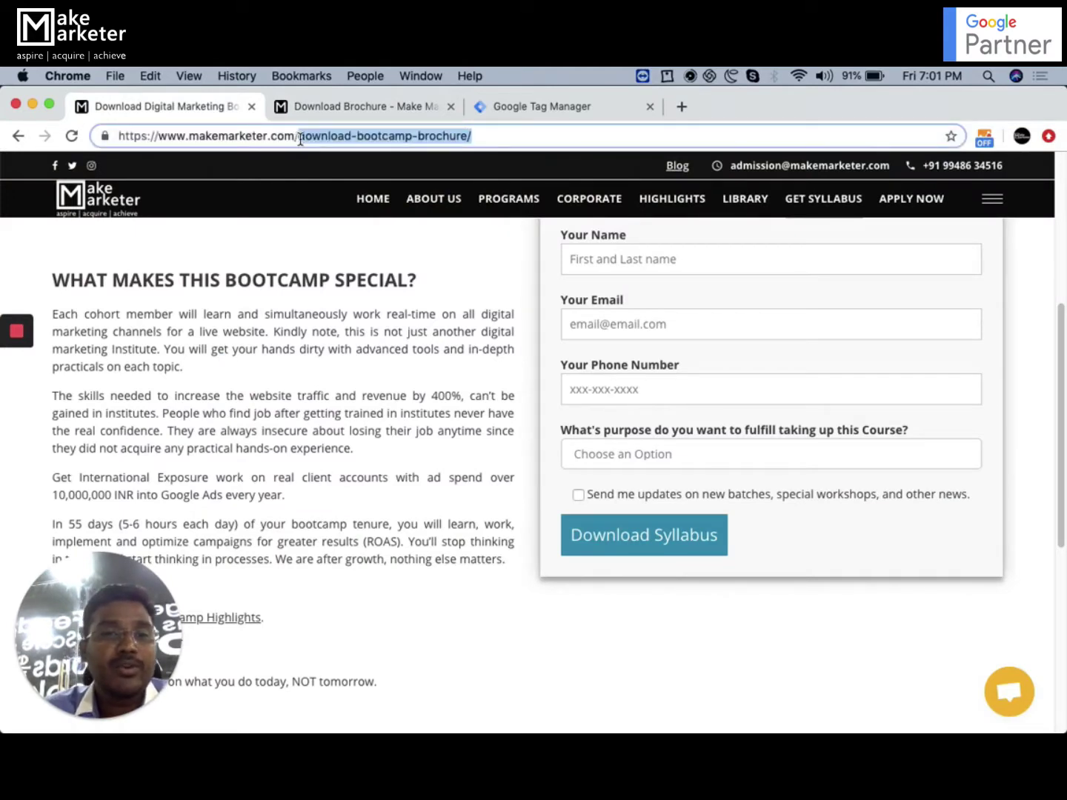
text(apply-)
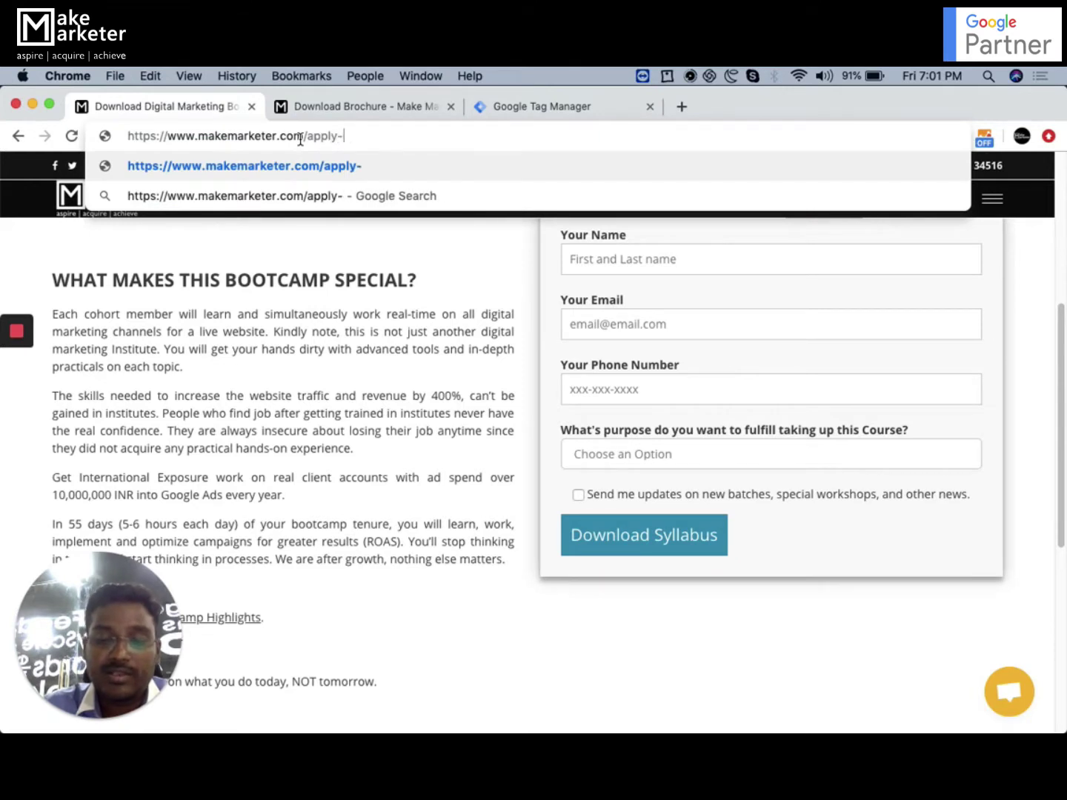
text(now)
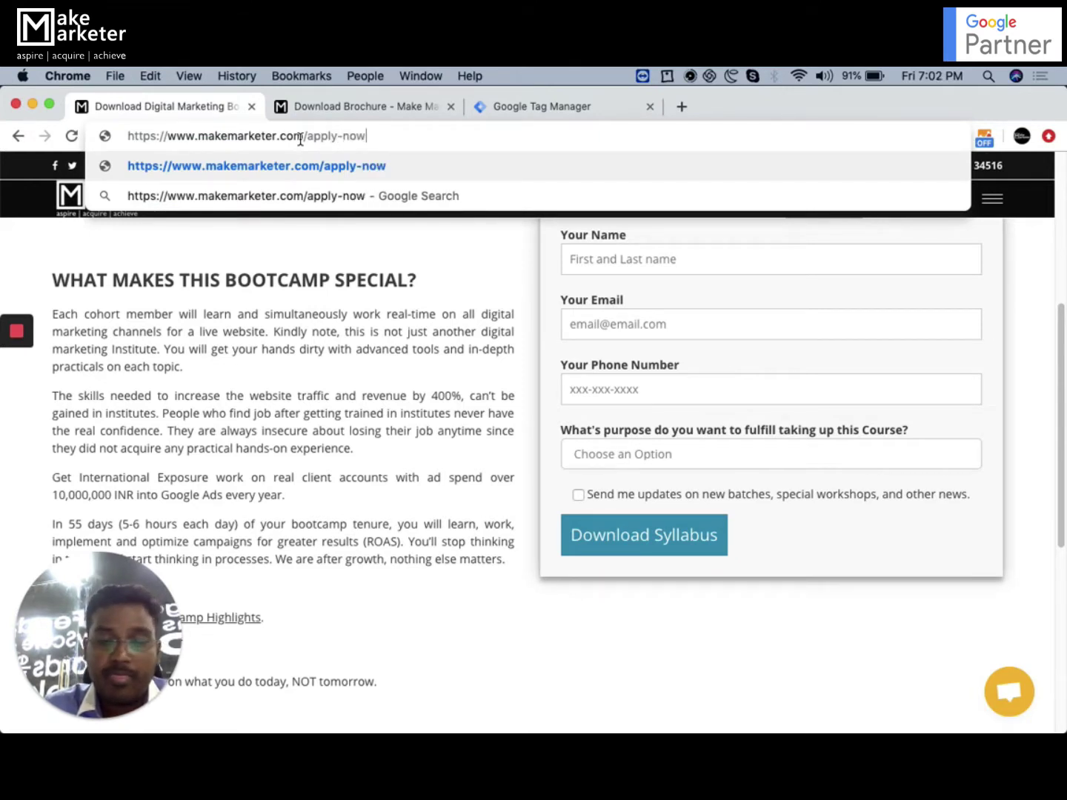
text(-thank-you)
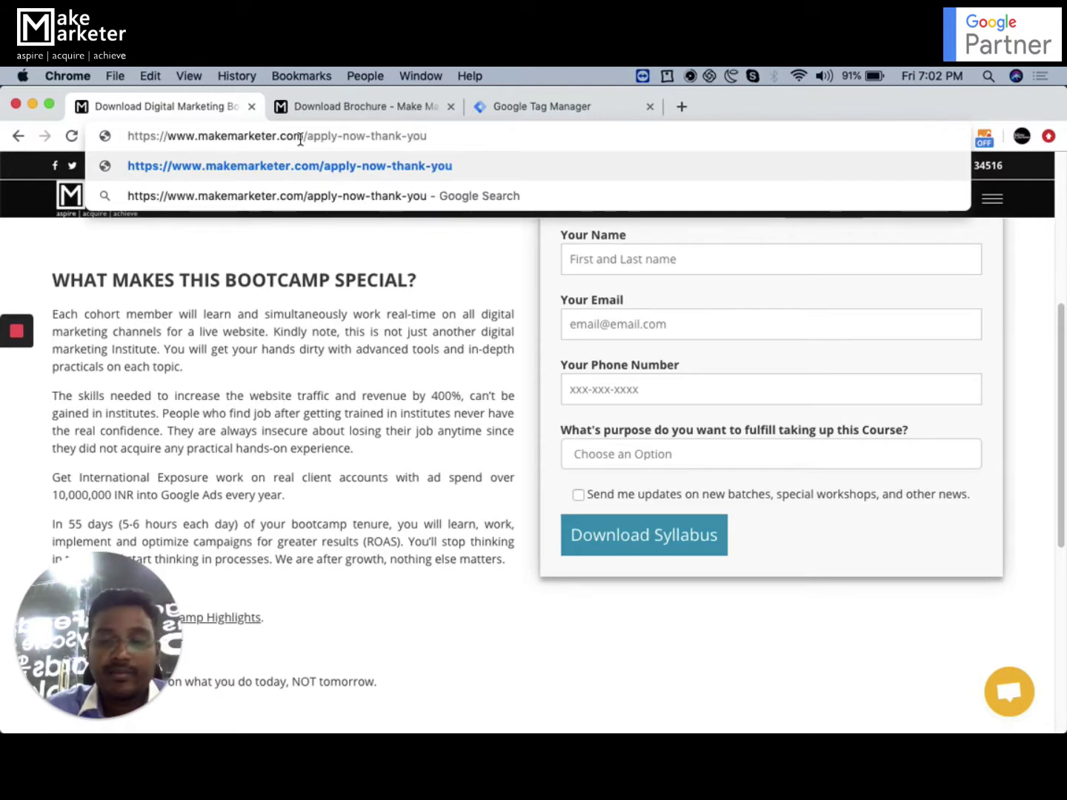
key(Return)
Reload the Download Brochure page so it runs with the updated container
click(356, 107)
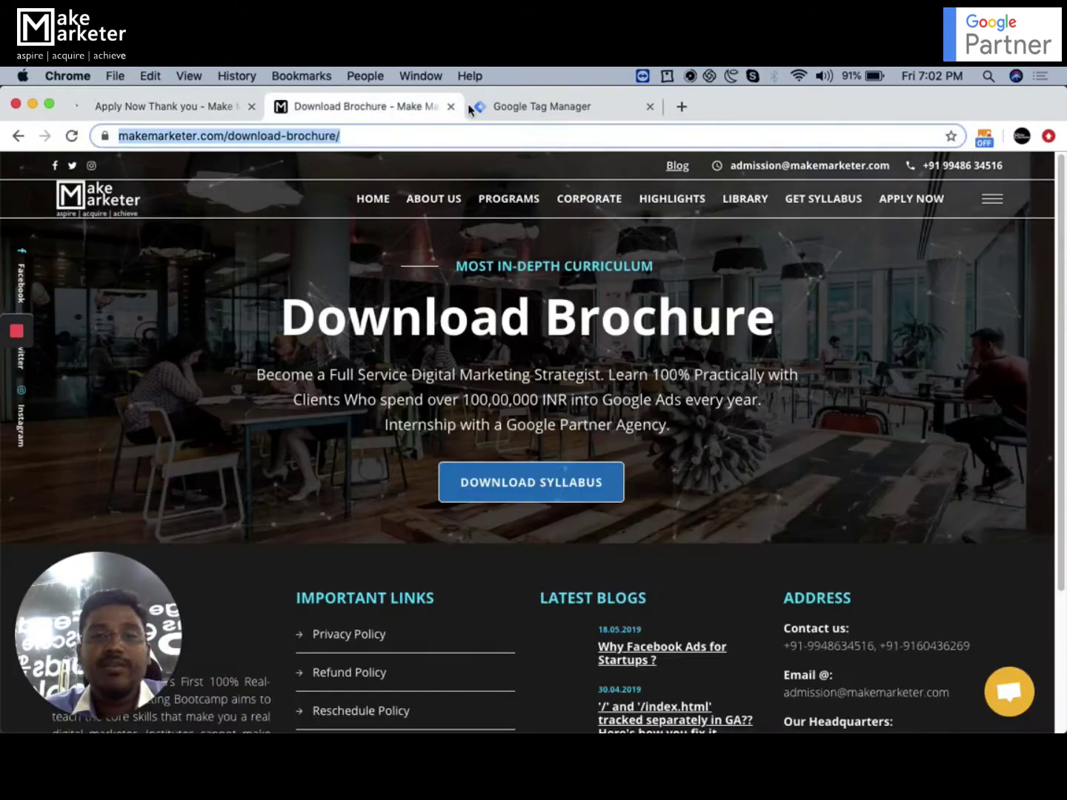
click(514, 107)
click(347, 110)
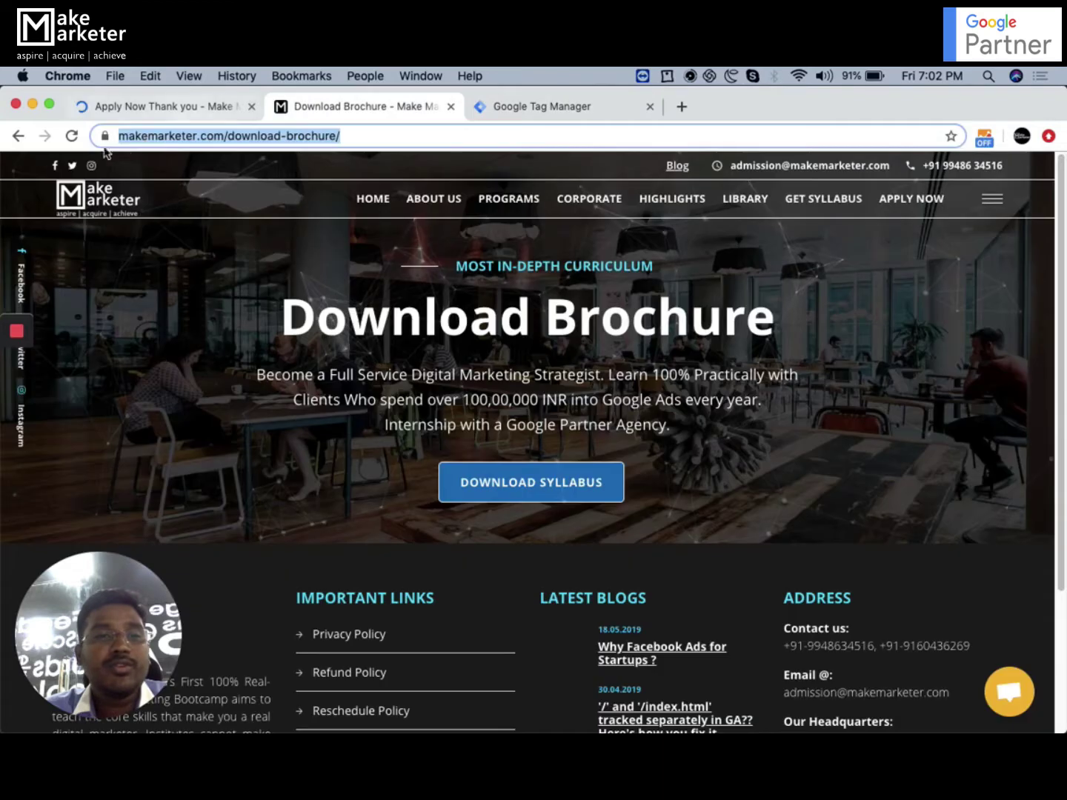
click(72, 137)
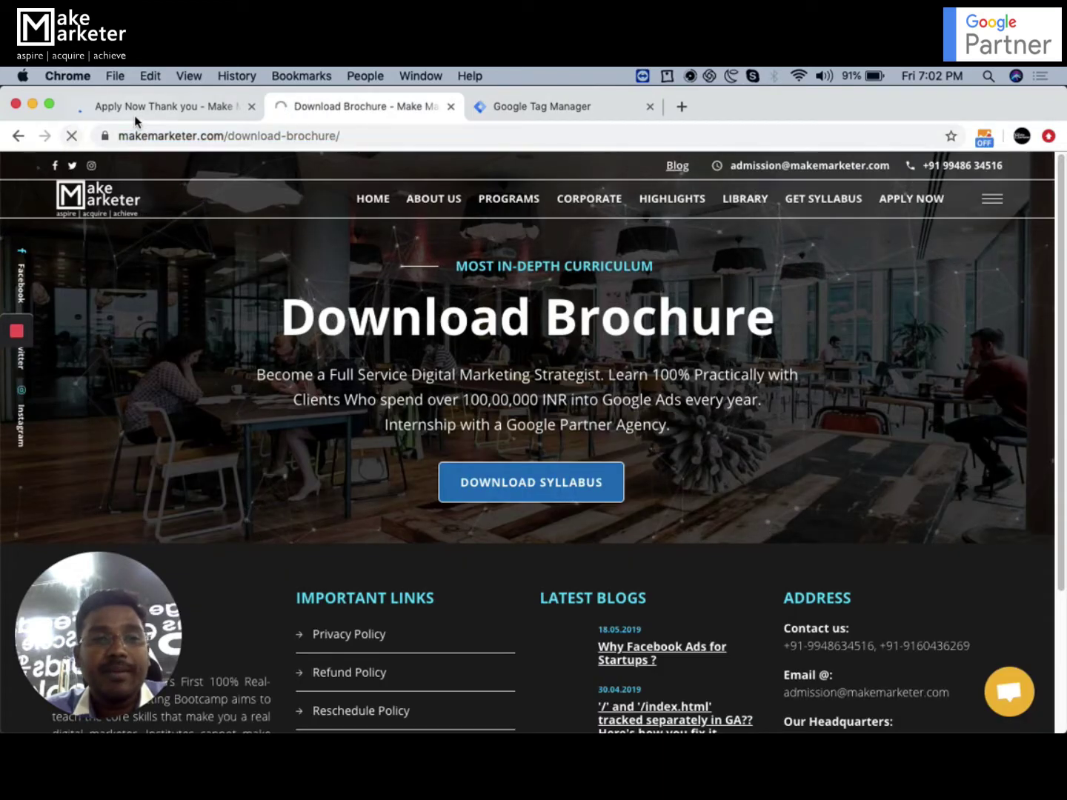
On the Thank You page, examine the fired tags in the Tag Manager preview and the "conversions ads" tag's conversion ID and label
click(141, 109)
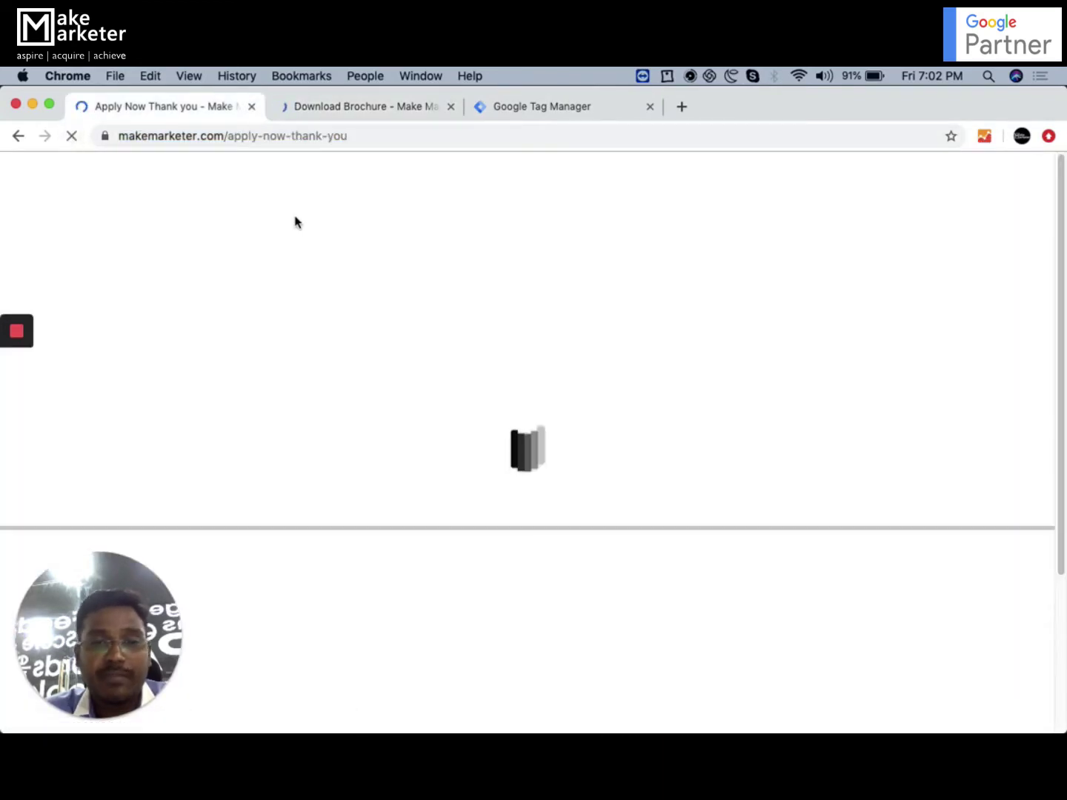
drag(123, 614, 895, 384)
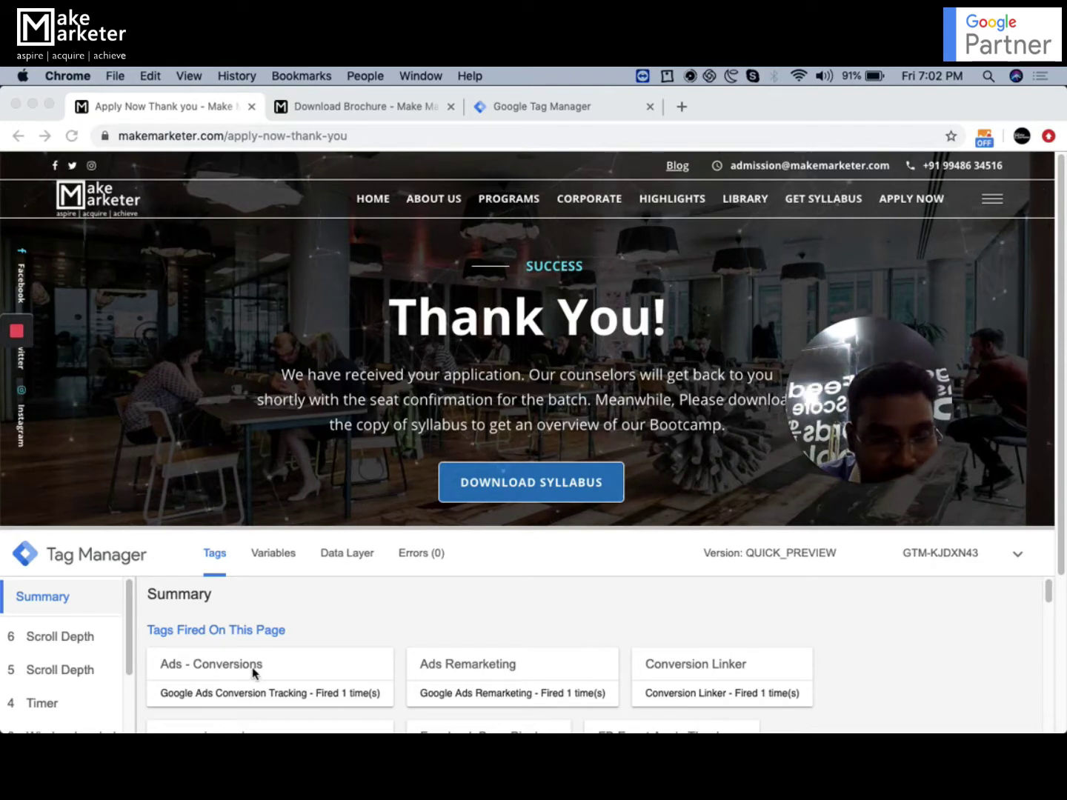
scroll(303, 679, down, 1)
scroll(303, 678, up, 1)
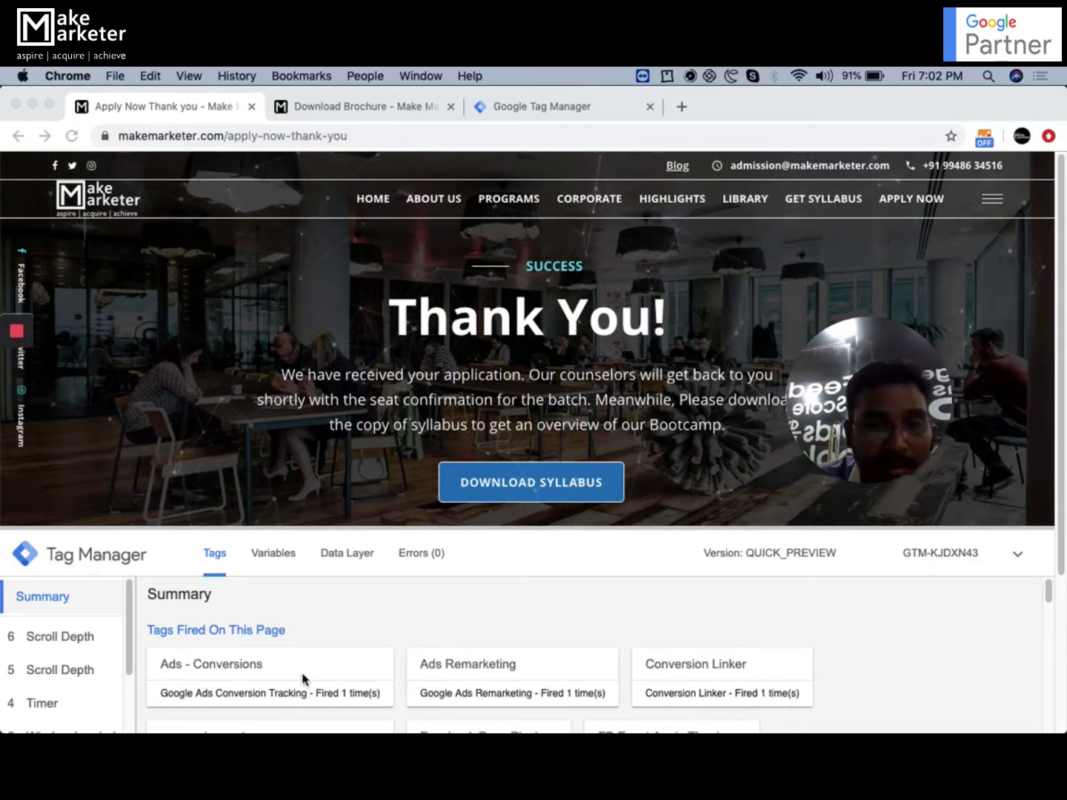
scroll(302, 679, down, 5)
scroll(302, 678, up, 6)
scroll(302, 679, down, 6)
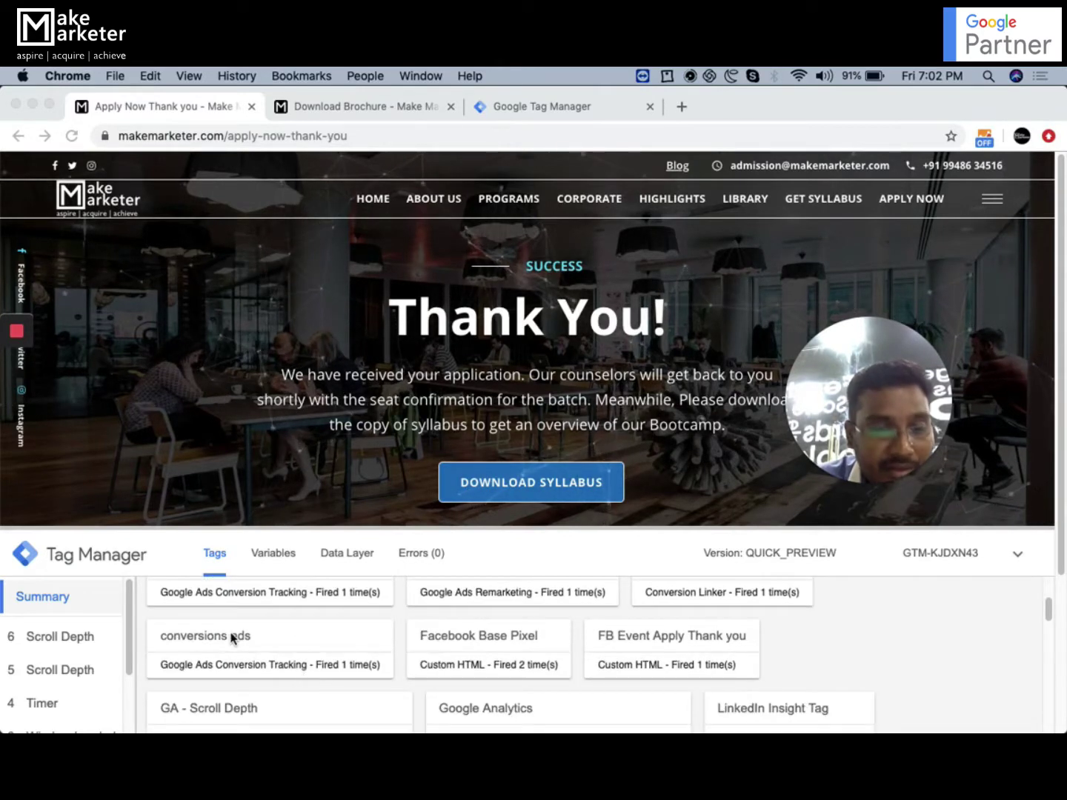
click(287, 643)
scroll(300, 644, down, 5)
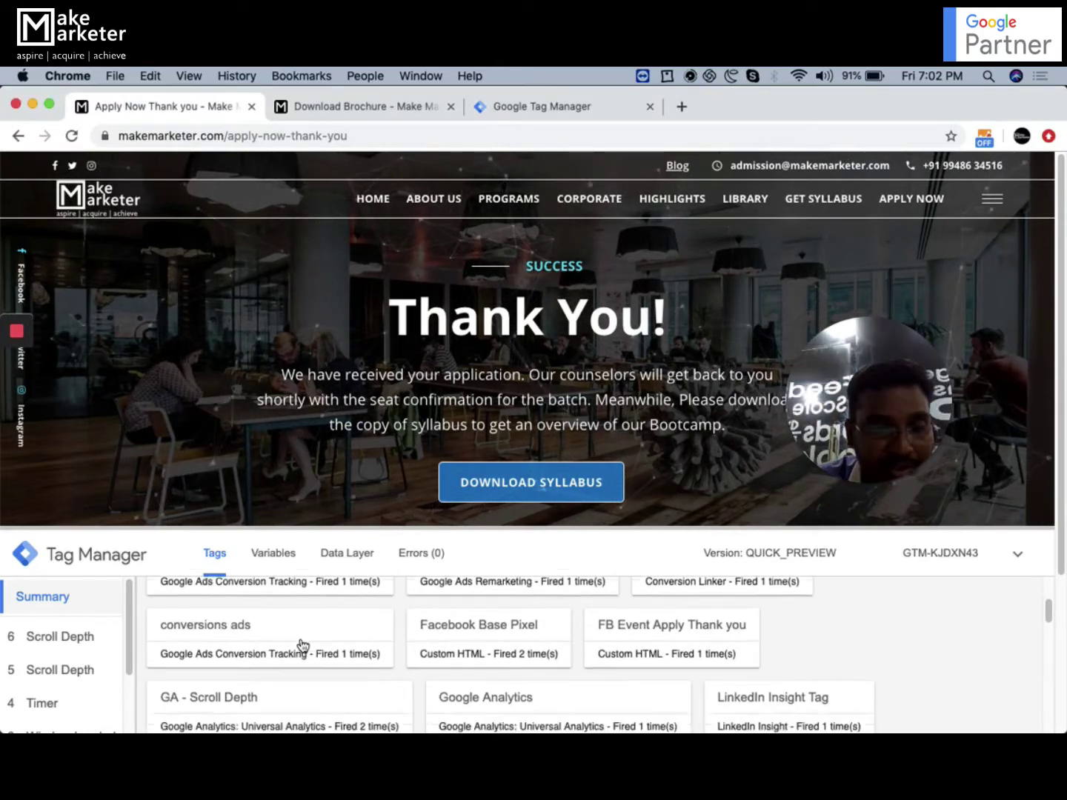
scroll(303, 643, up, 4)
click(237, 635)
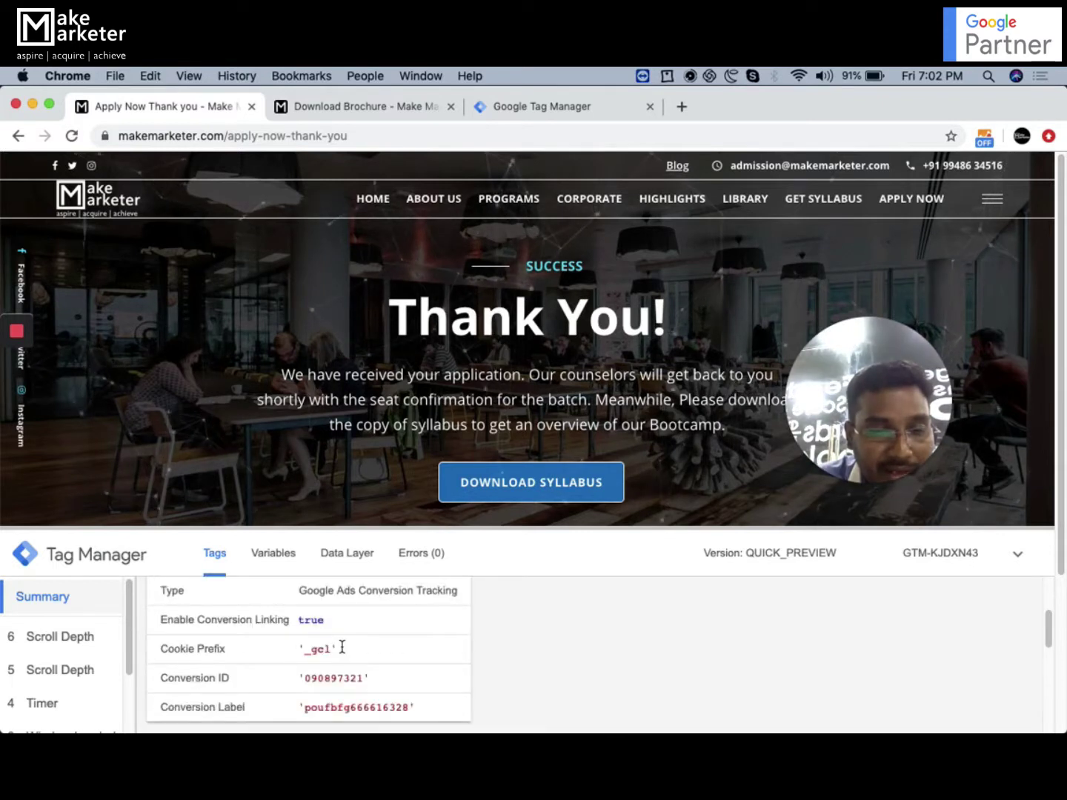
scroll(319, 652, down, 2)
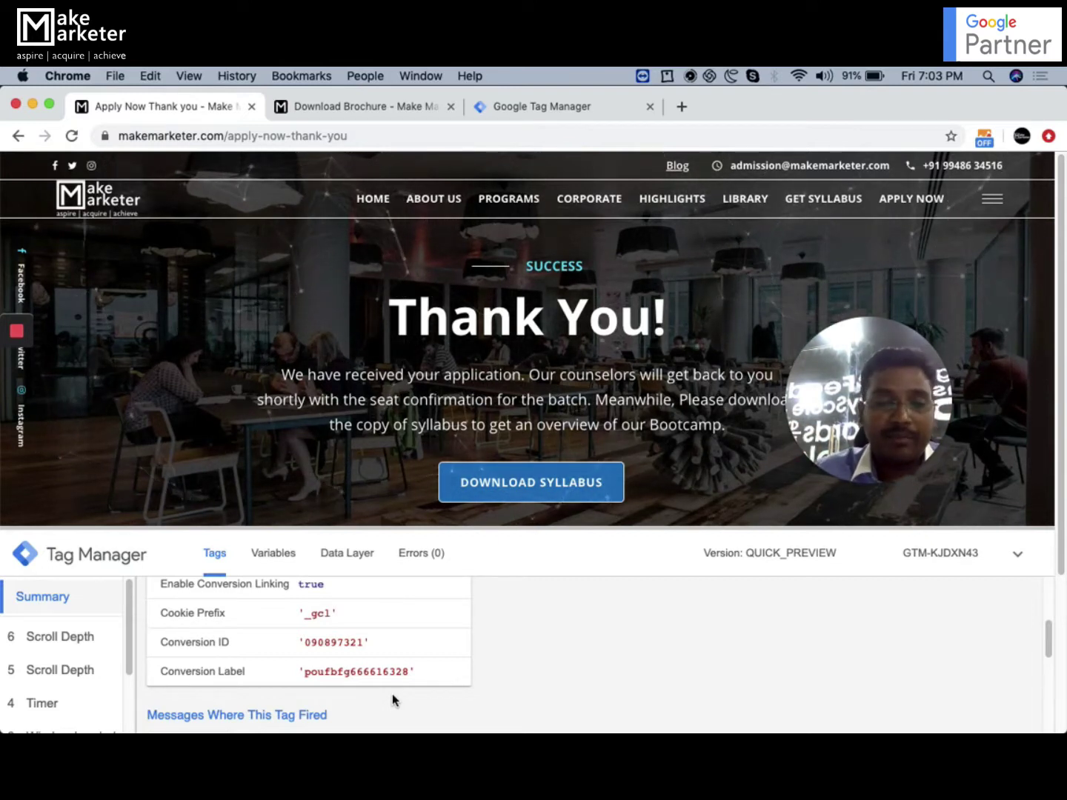
Inspect the "conversions ads" tag's conversion label in the Download Brochure page's preview and compare it with the Thank You page's label
click(392, 109)
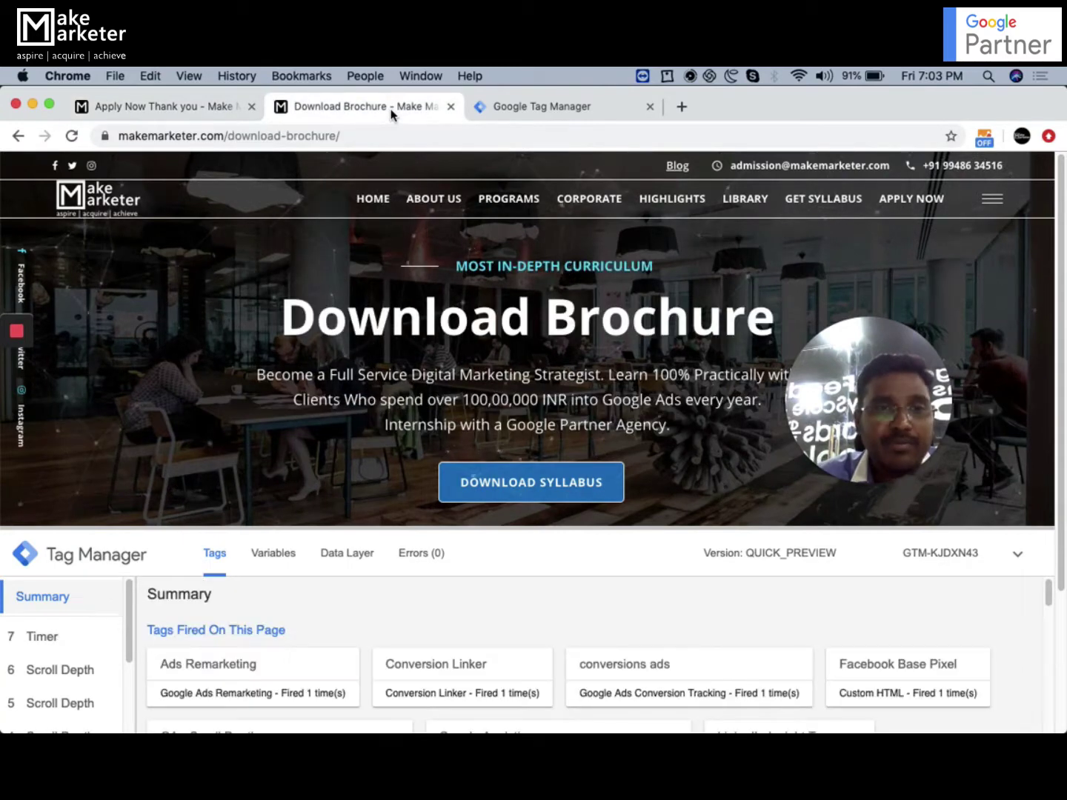
scroll(523, 659, down, 5)
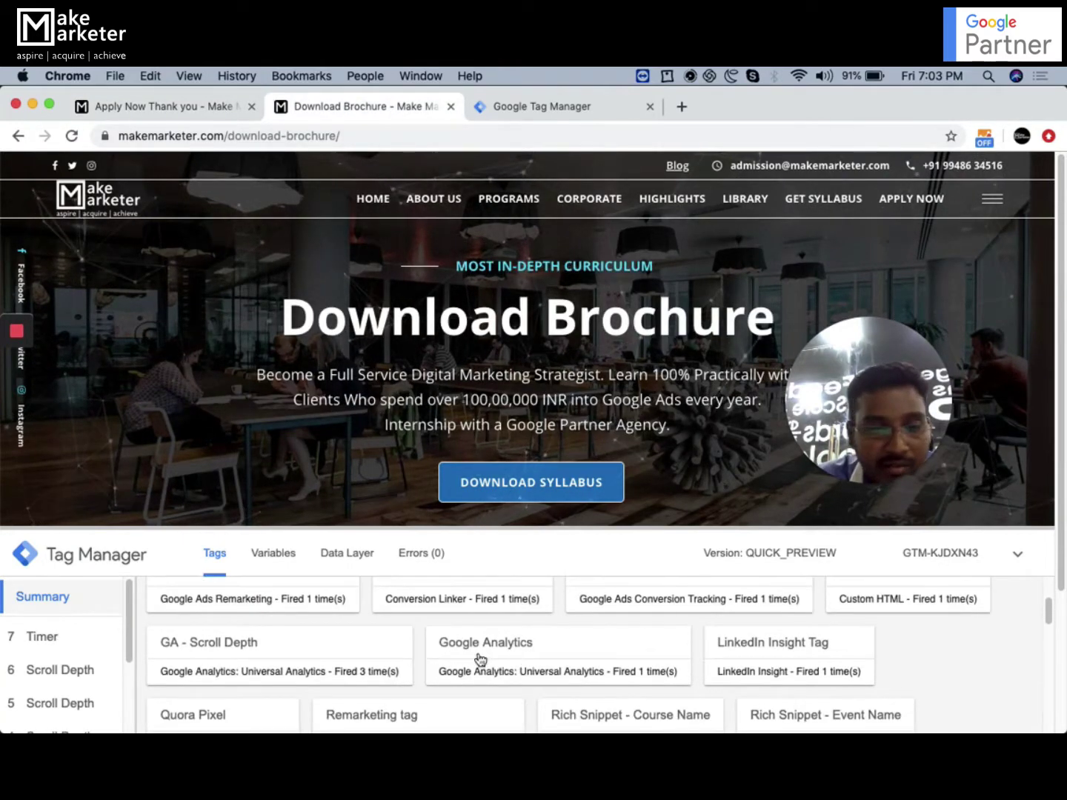
scroll(477, 684, down, 5)
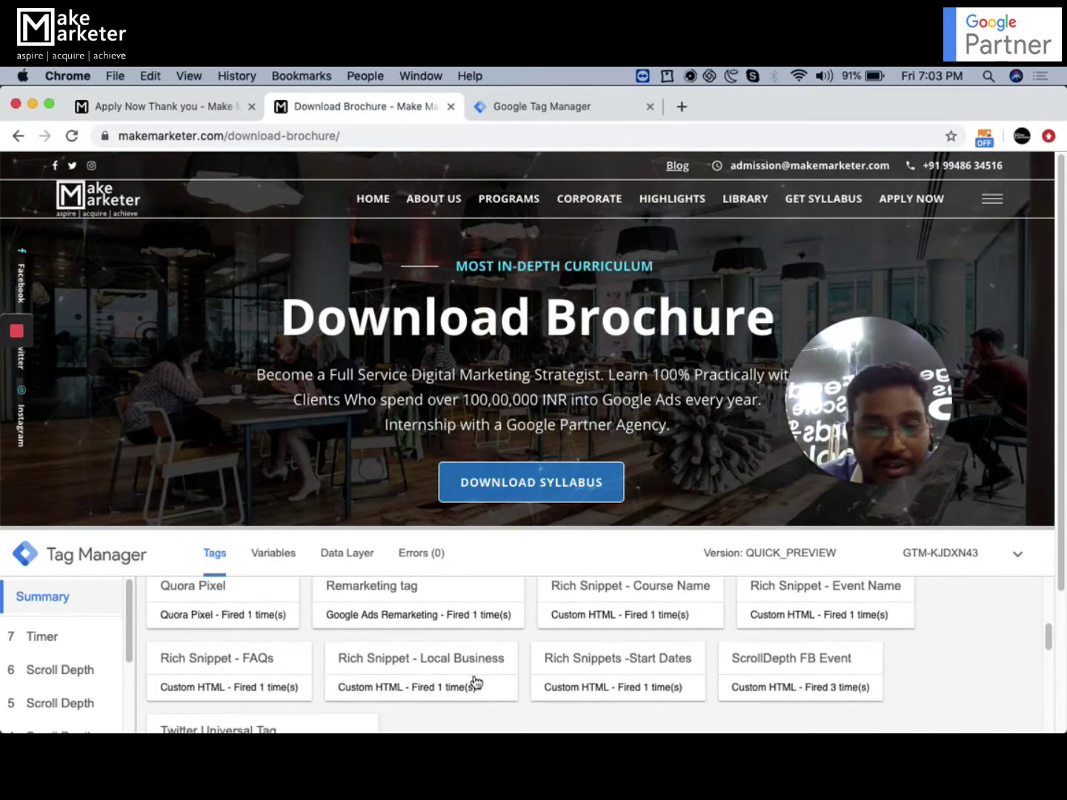
scroll(477, 682, up, 10)
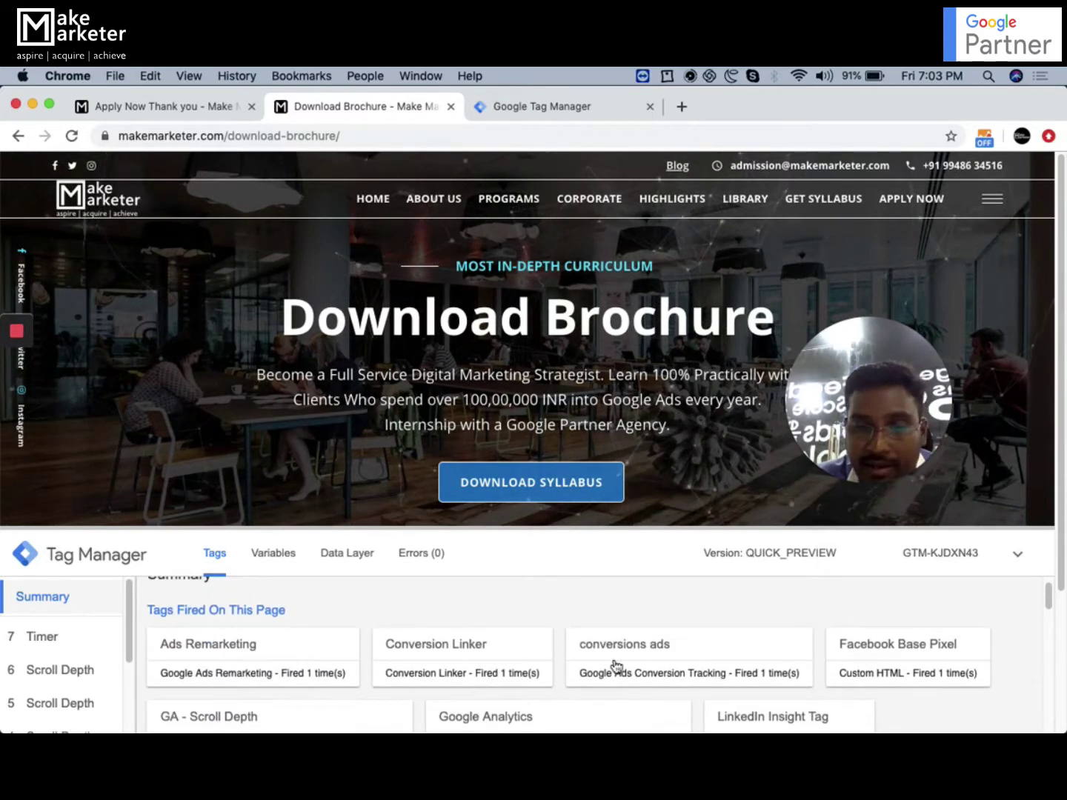
click(636, 657)
scroll(493, 662, down, 5)
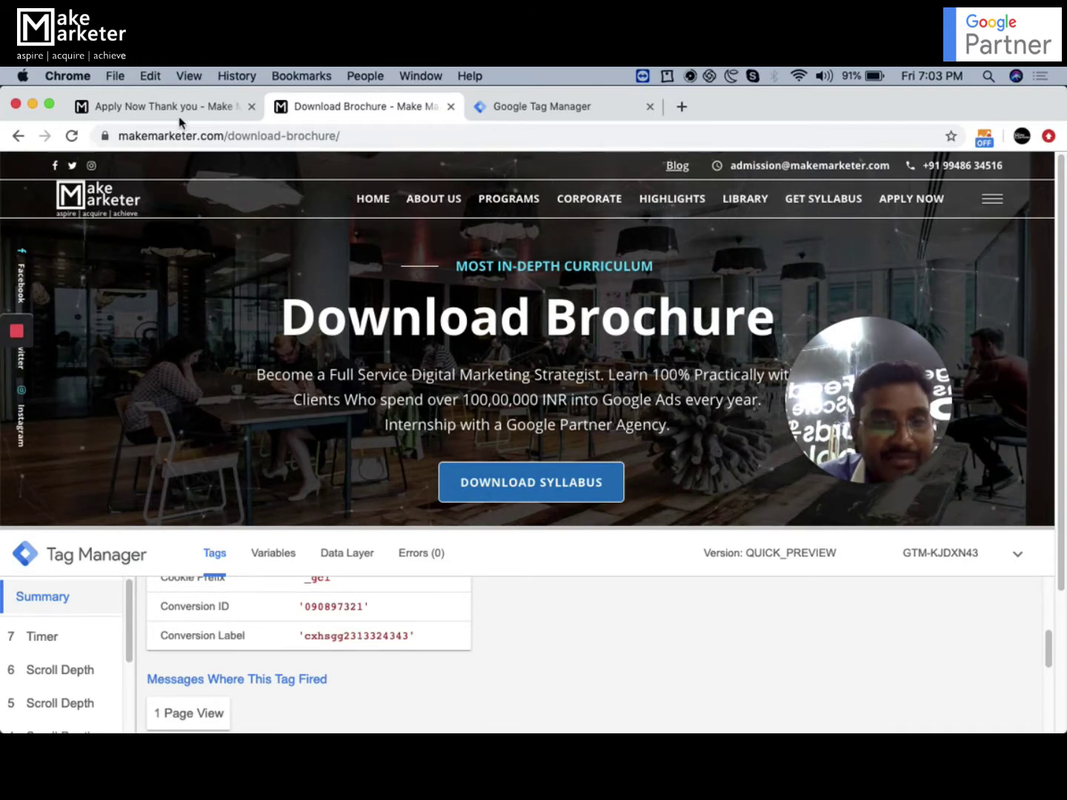
click(149, 106)
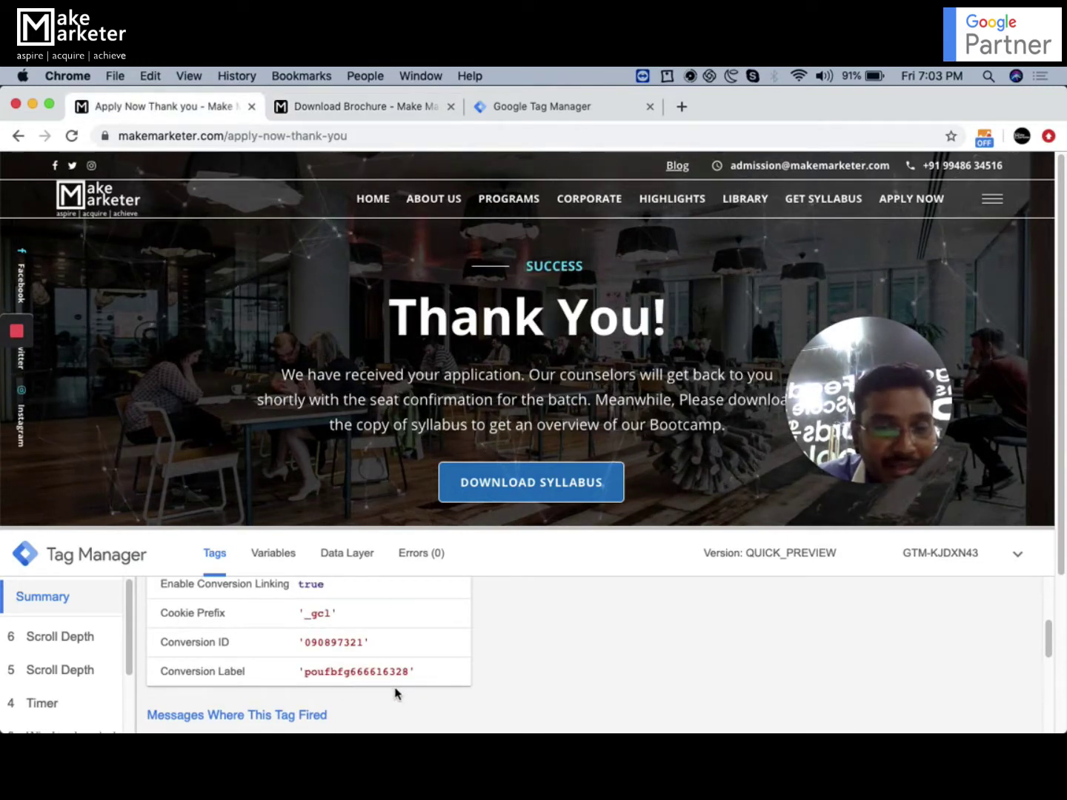
click(390, 111)
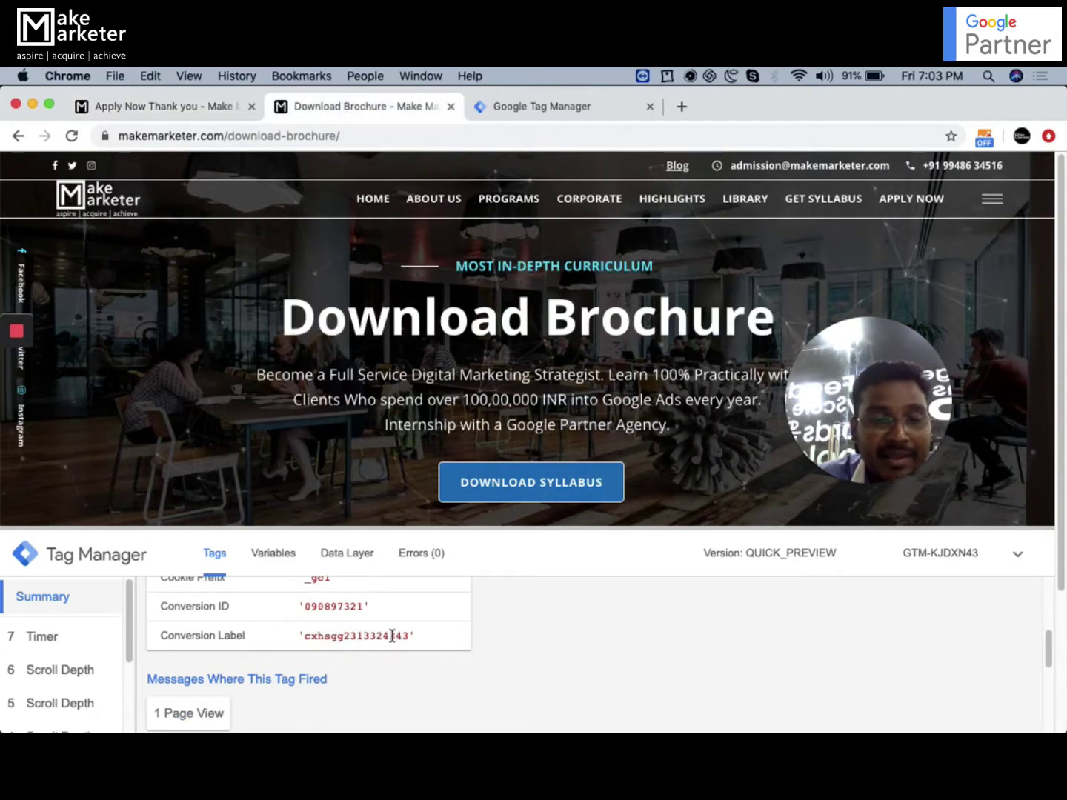